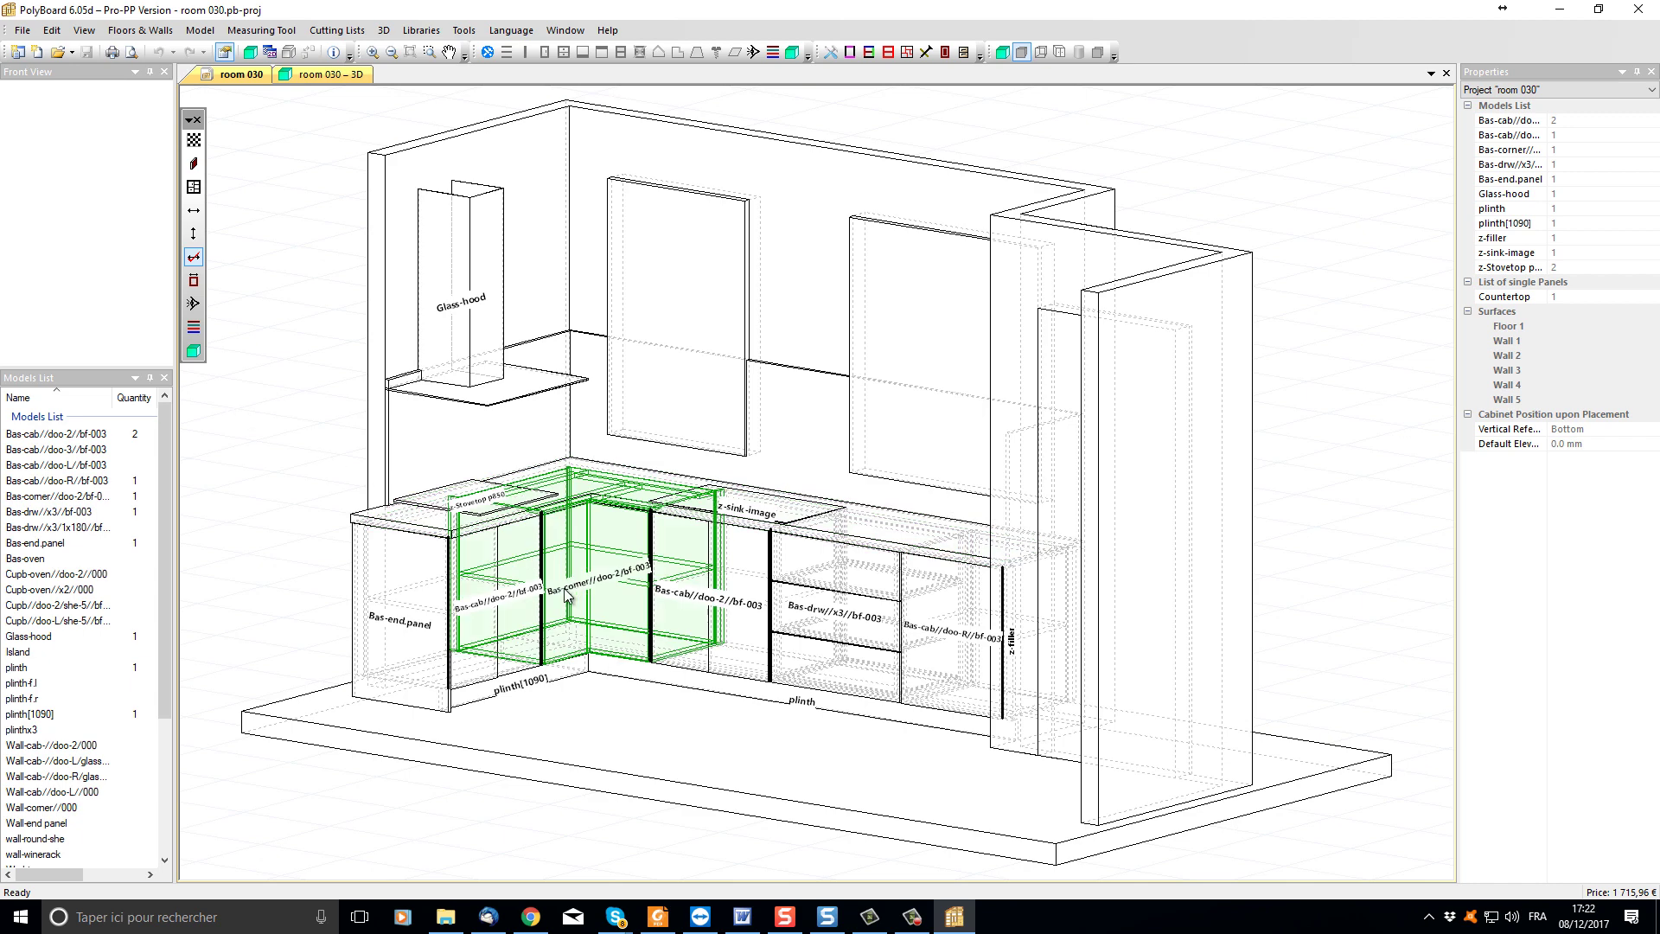
Select all eight base cabinets, the plinths and the filler of the kitchen run
left_click(432, 708)
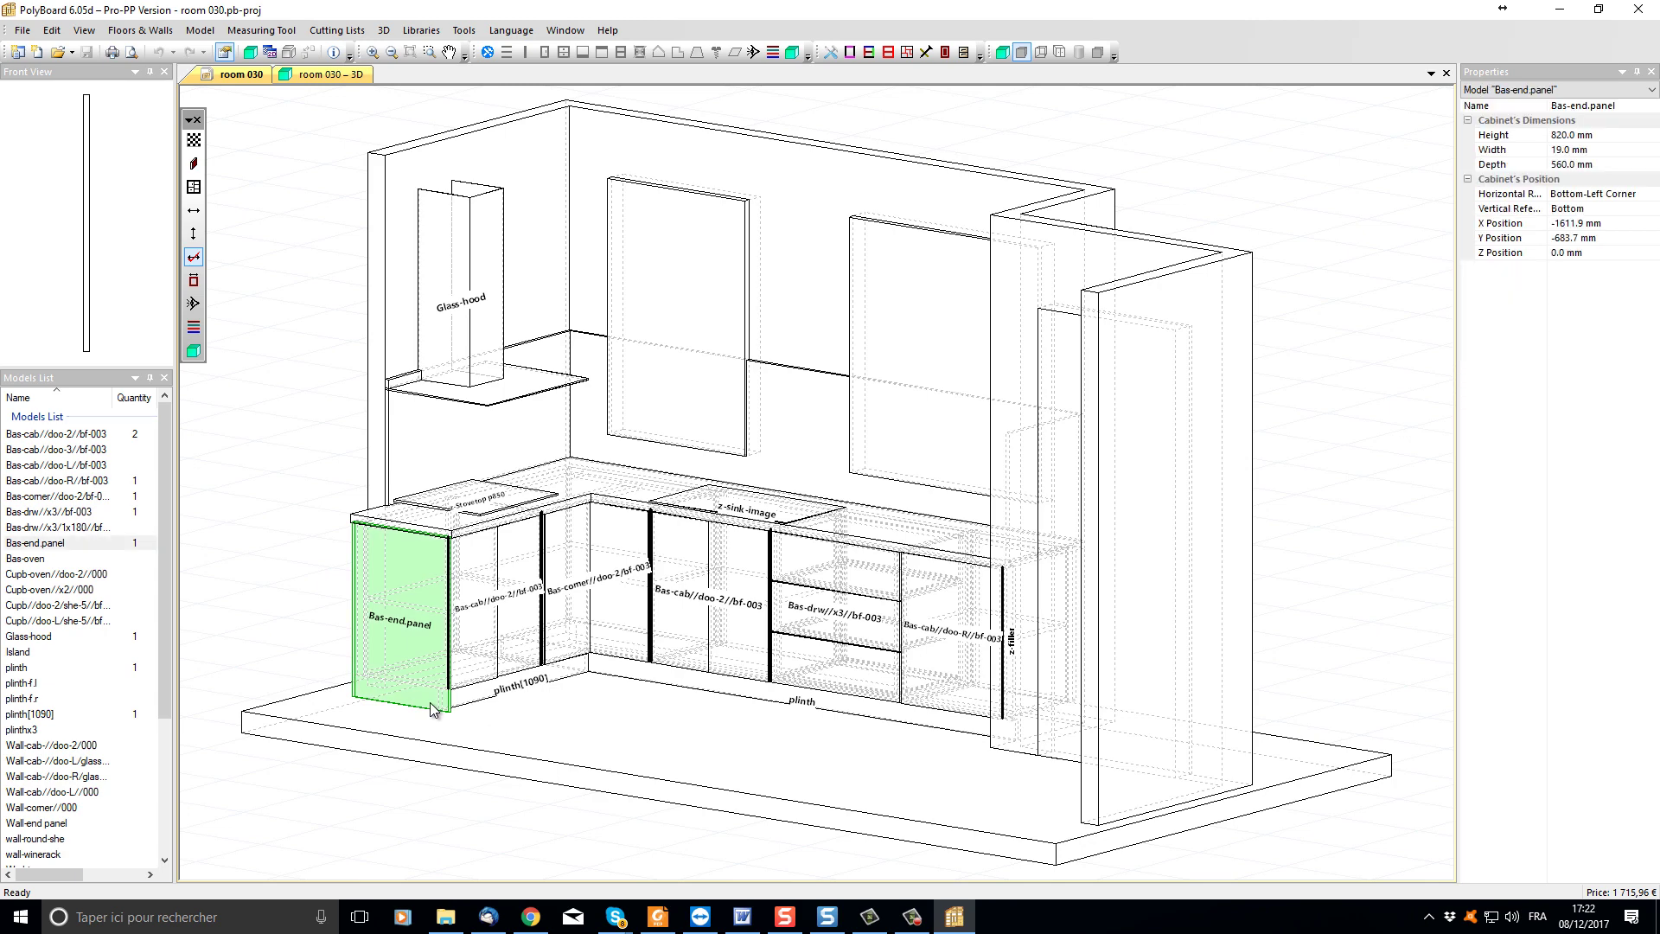
left_click(477, 674, "ctrl")
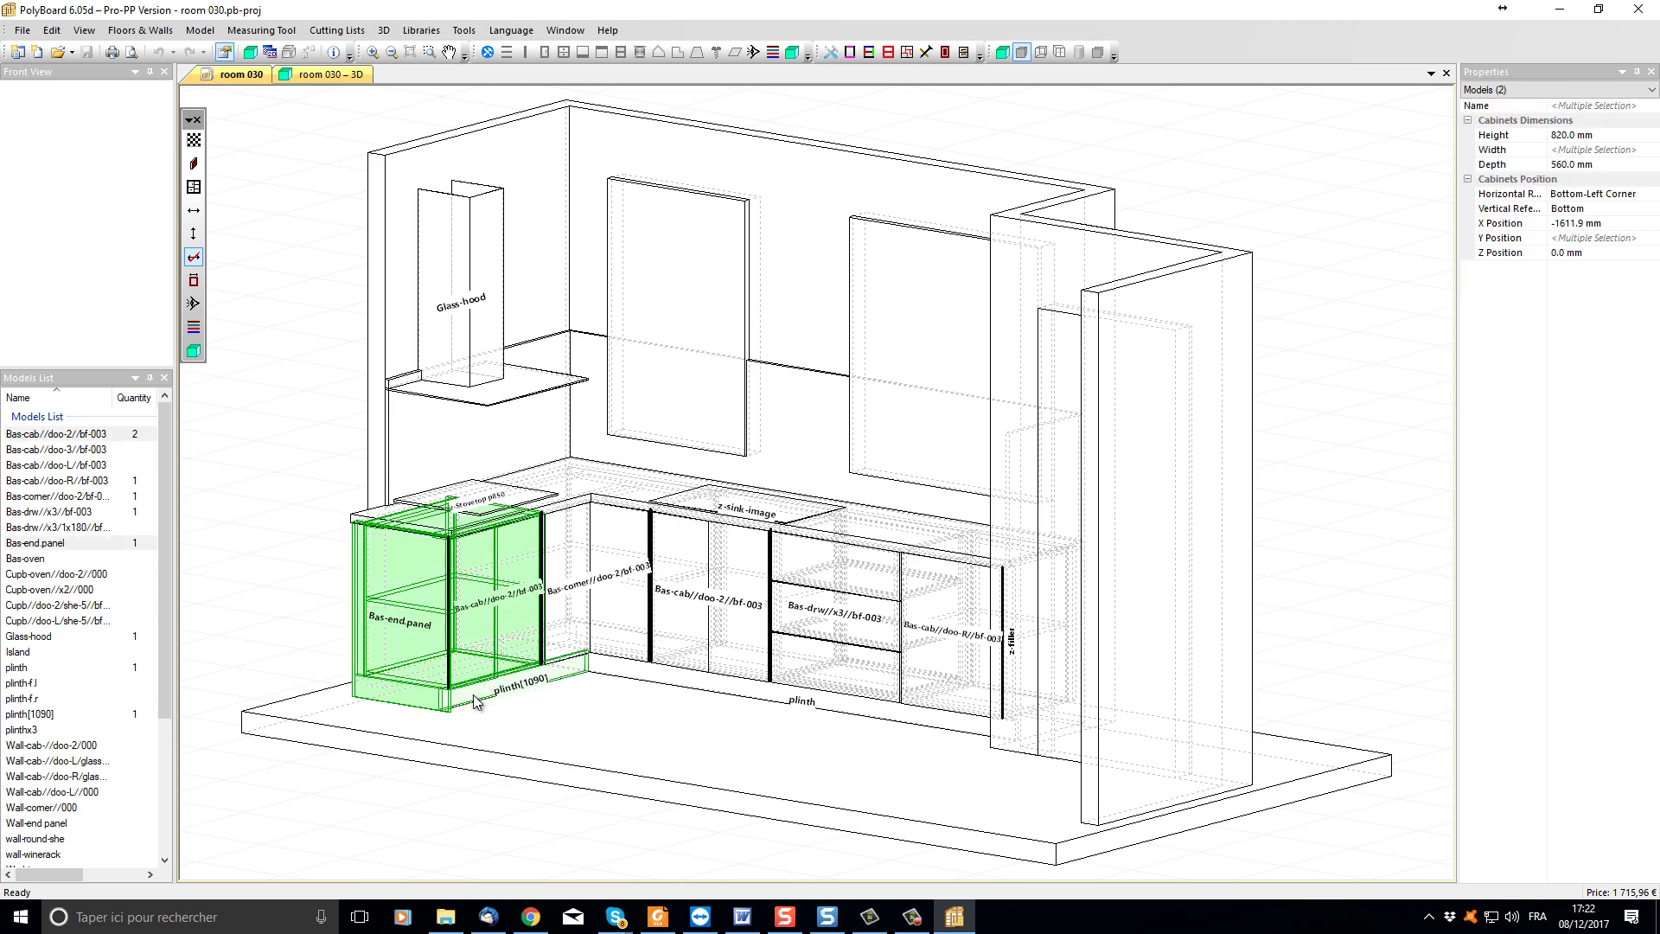
left_click(605, 671, "ctrl")
left_click(752, 685, "ctrl")
left_click(834, 615, "ctrl")
left_click(951, 636, "ctrl")
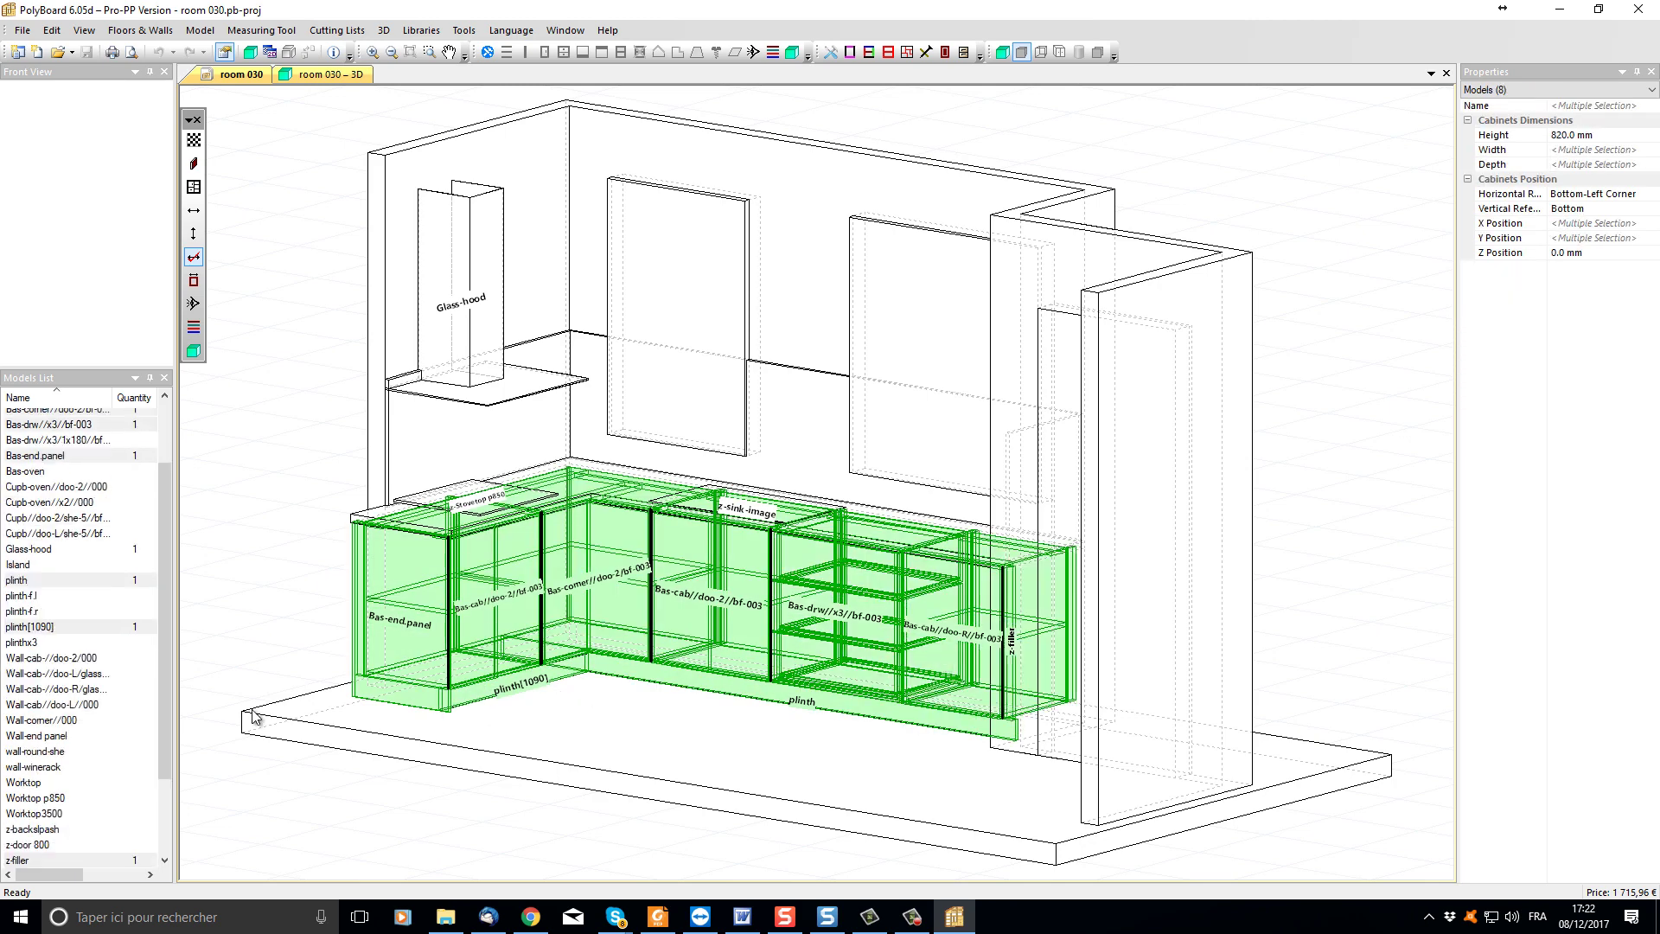
left_click(1010, 644, "ctrl")
Apply the -Quick Design manufacturing method to the selection, lowering the price to 510,93 €
left_click(831, 53)
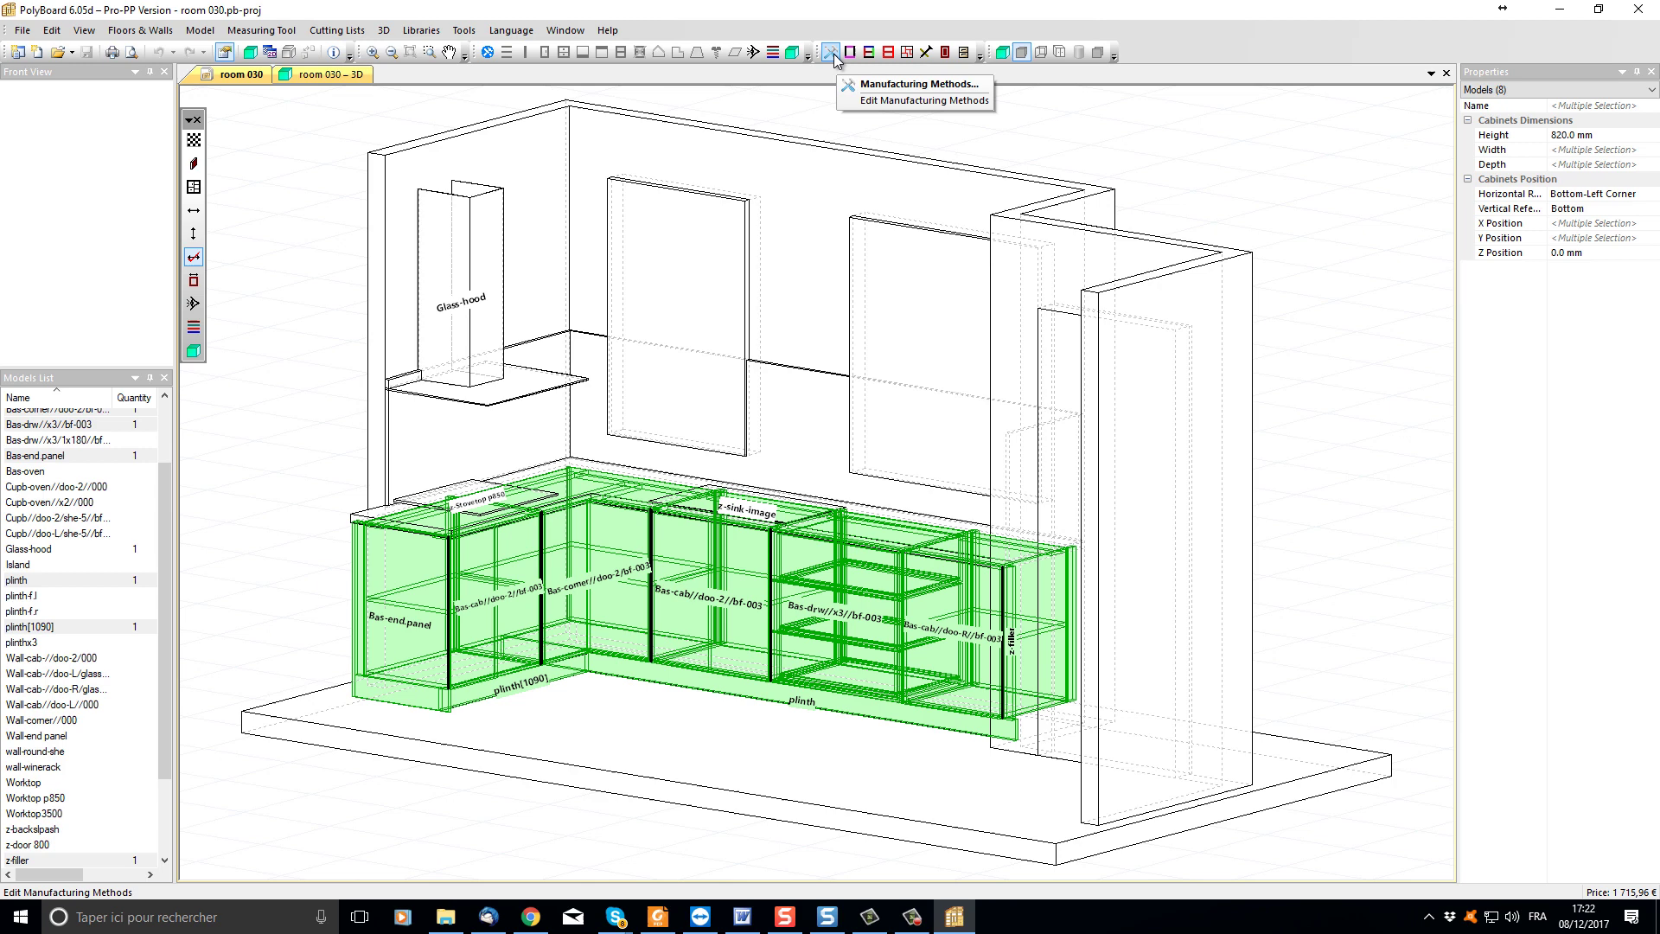
left_click(832, 53)
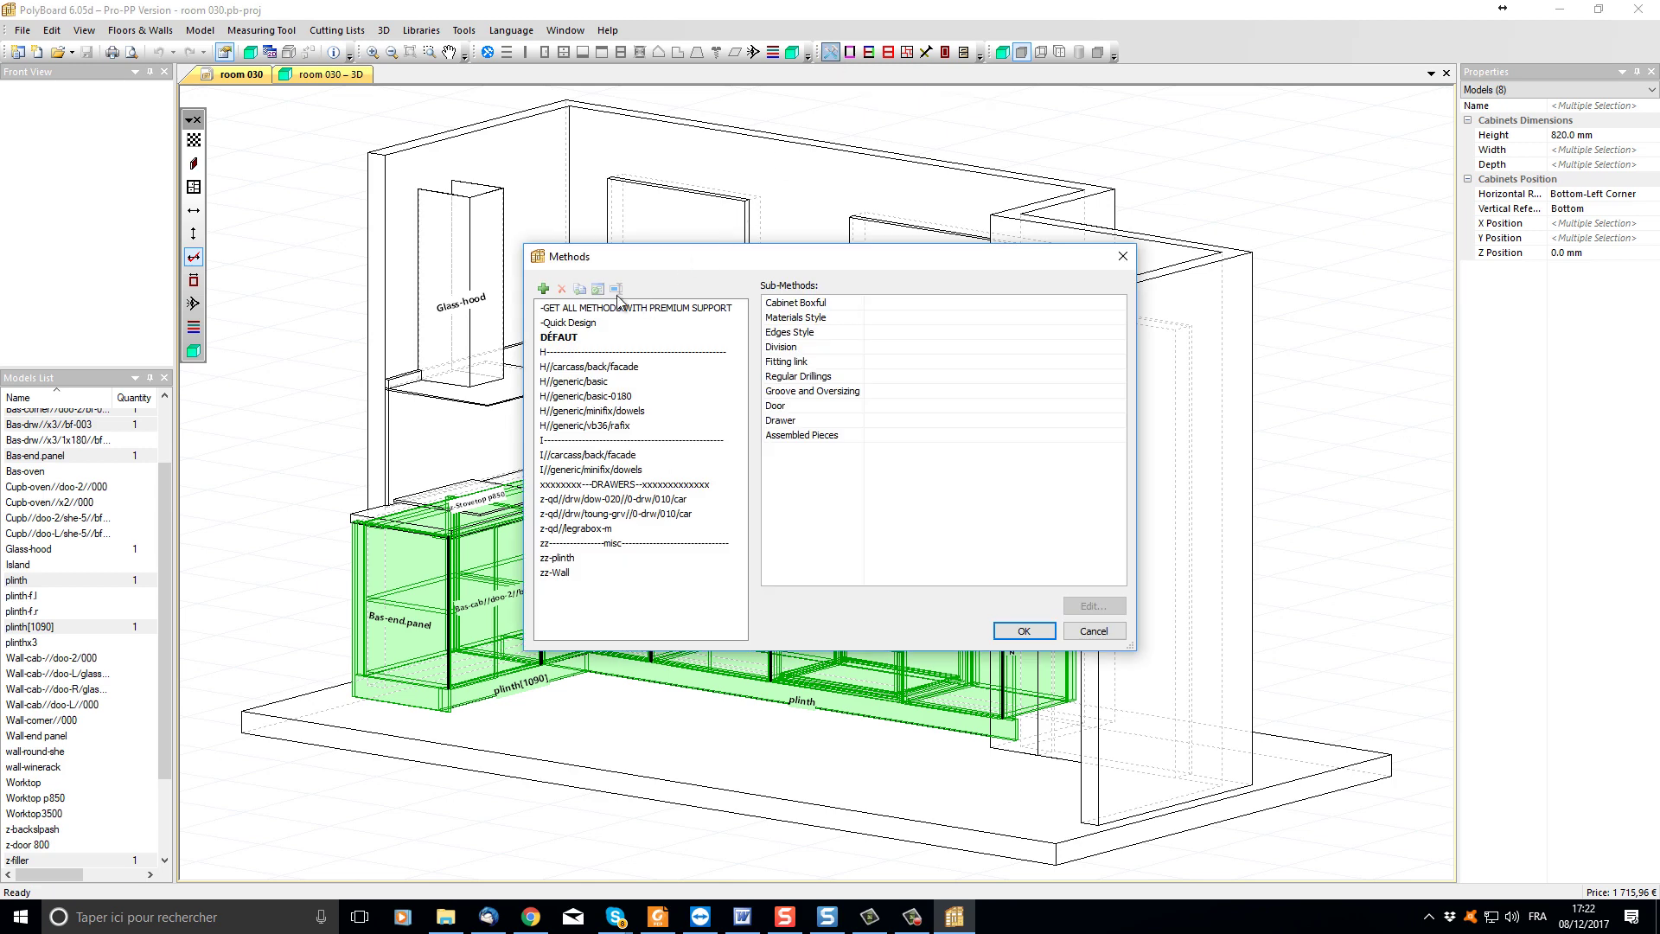
left_click(579, 325)
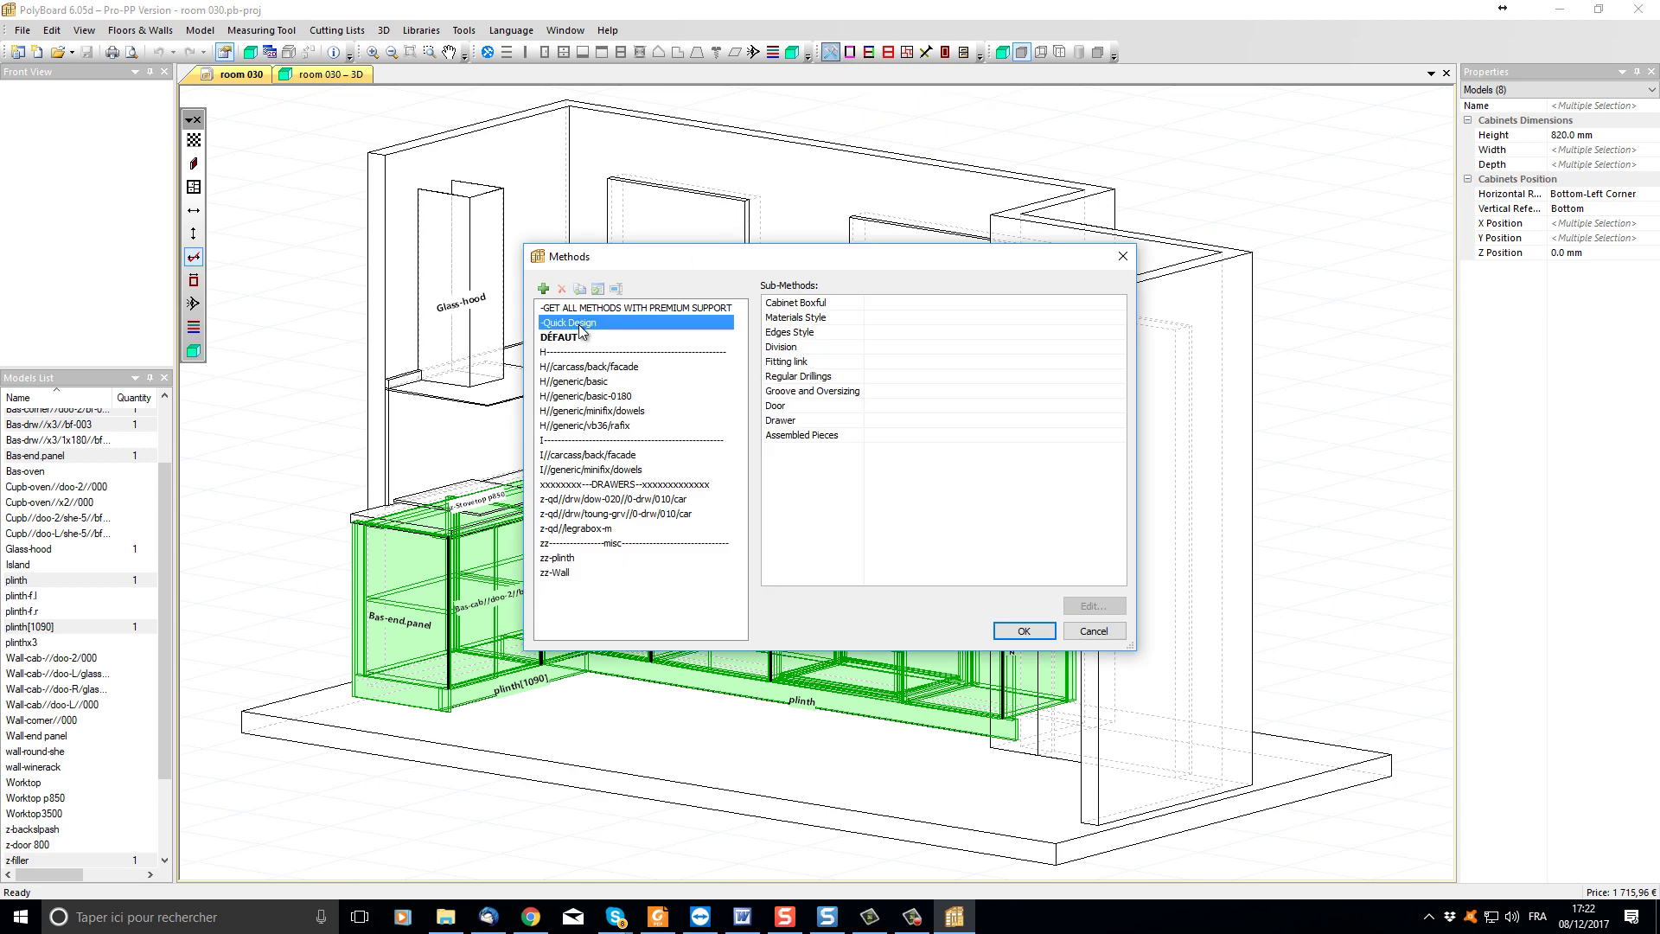
left_click(1024, 630)
left_click(806, 496)
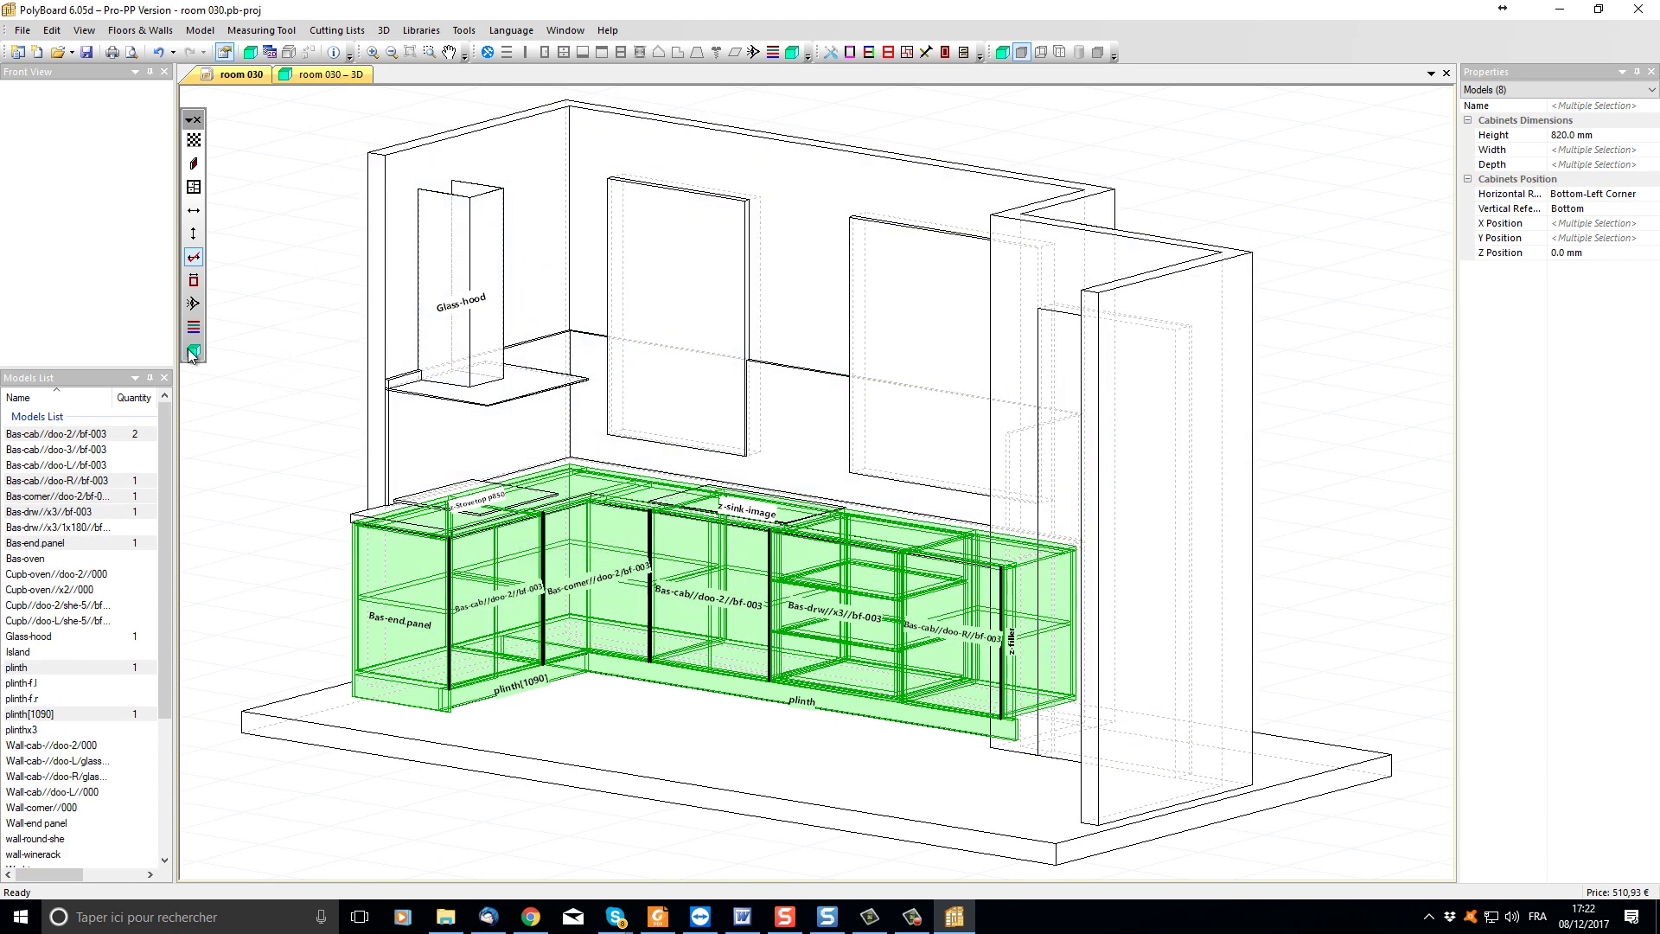
Open the rendered 3D view room 030 – 3D:2 and orbit the textured kitchen
left_click(193, 352)
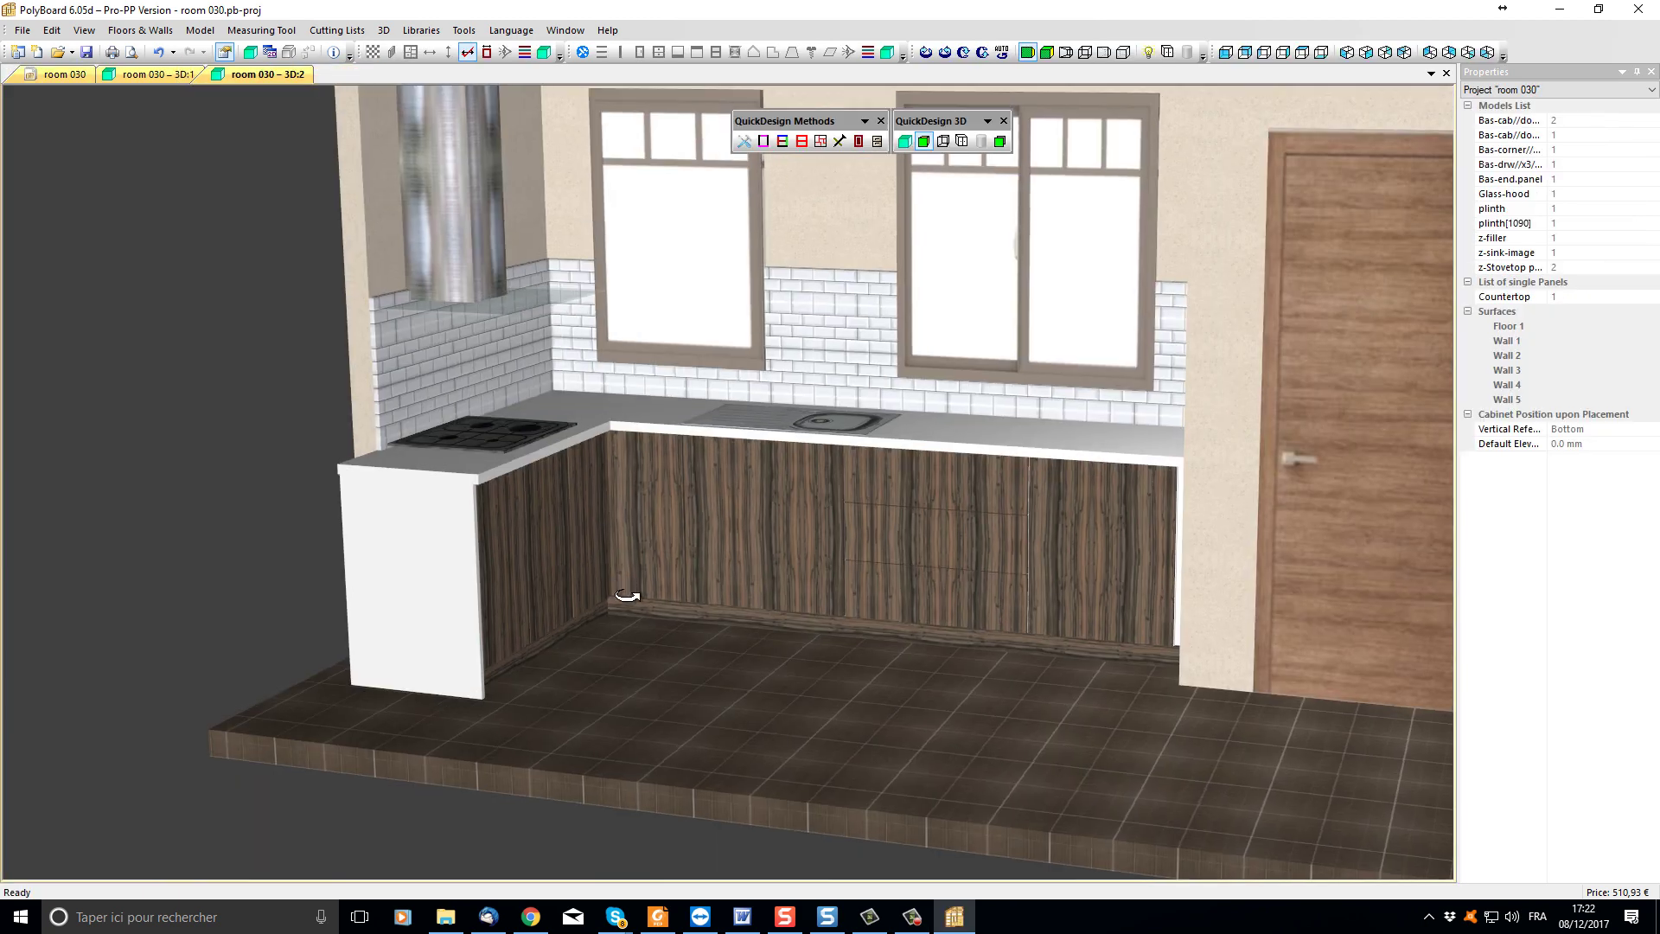
left_click_drag(626, 596, 528, 574)
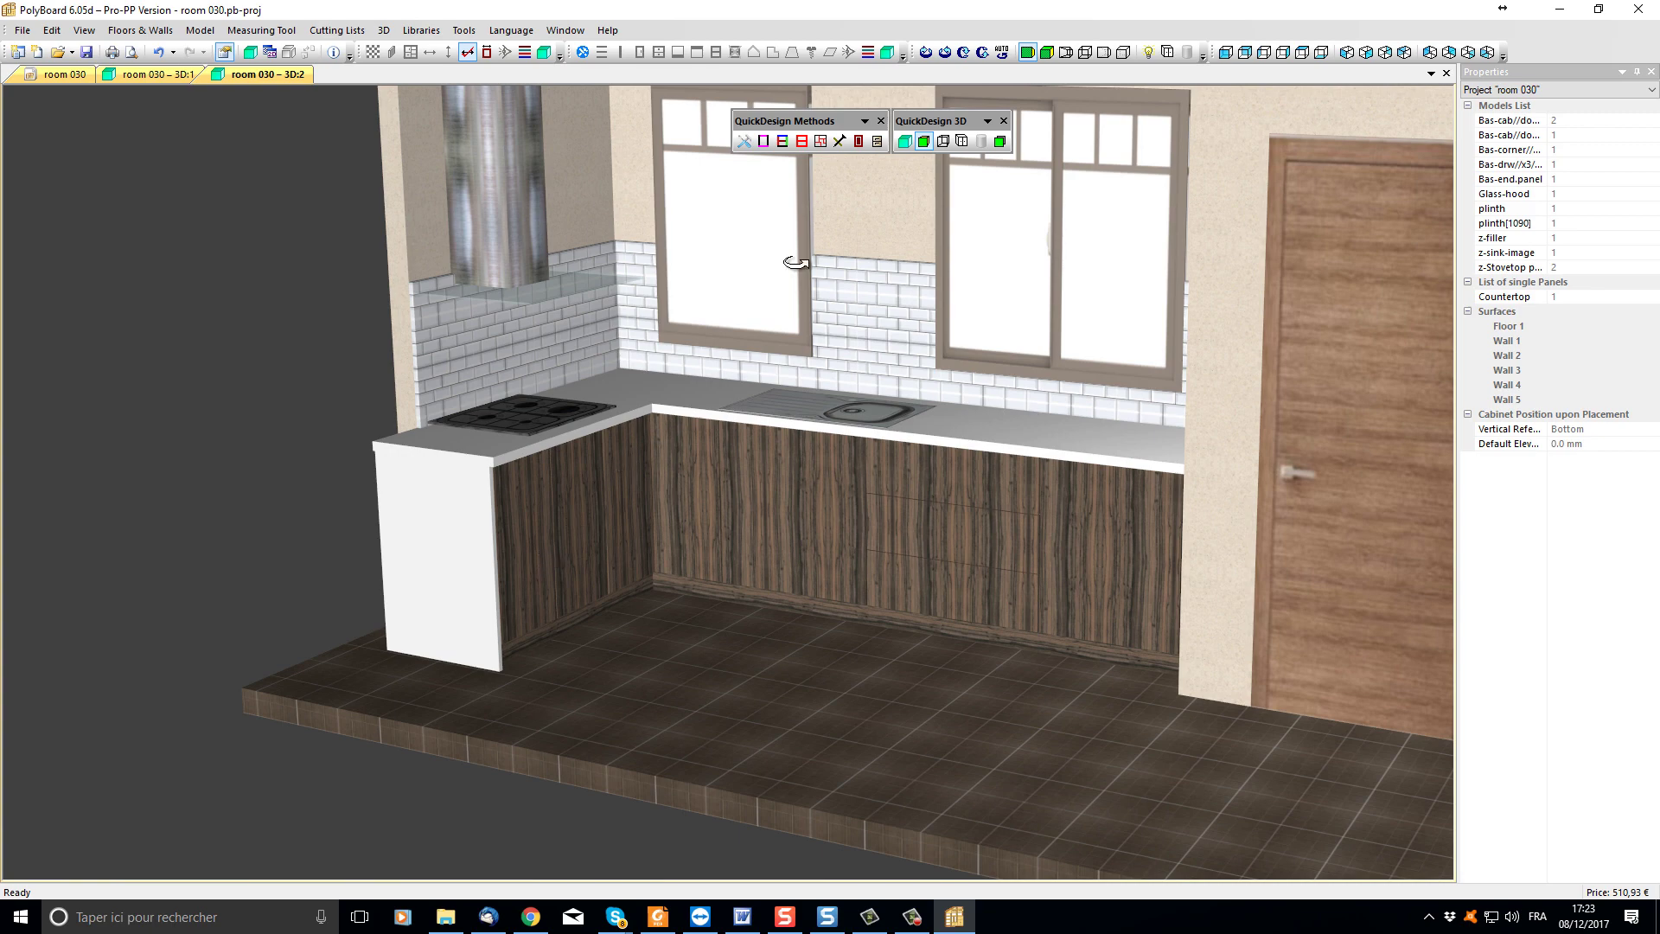
Texture the 020-facades material with ash.bmp and apply it to all open documents
left_click(868, 53)
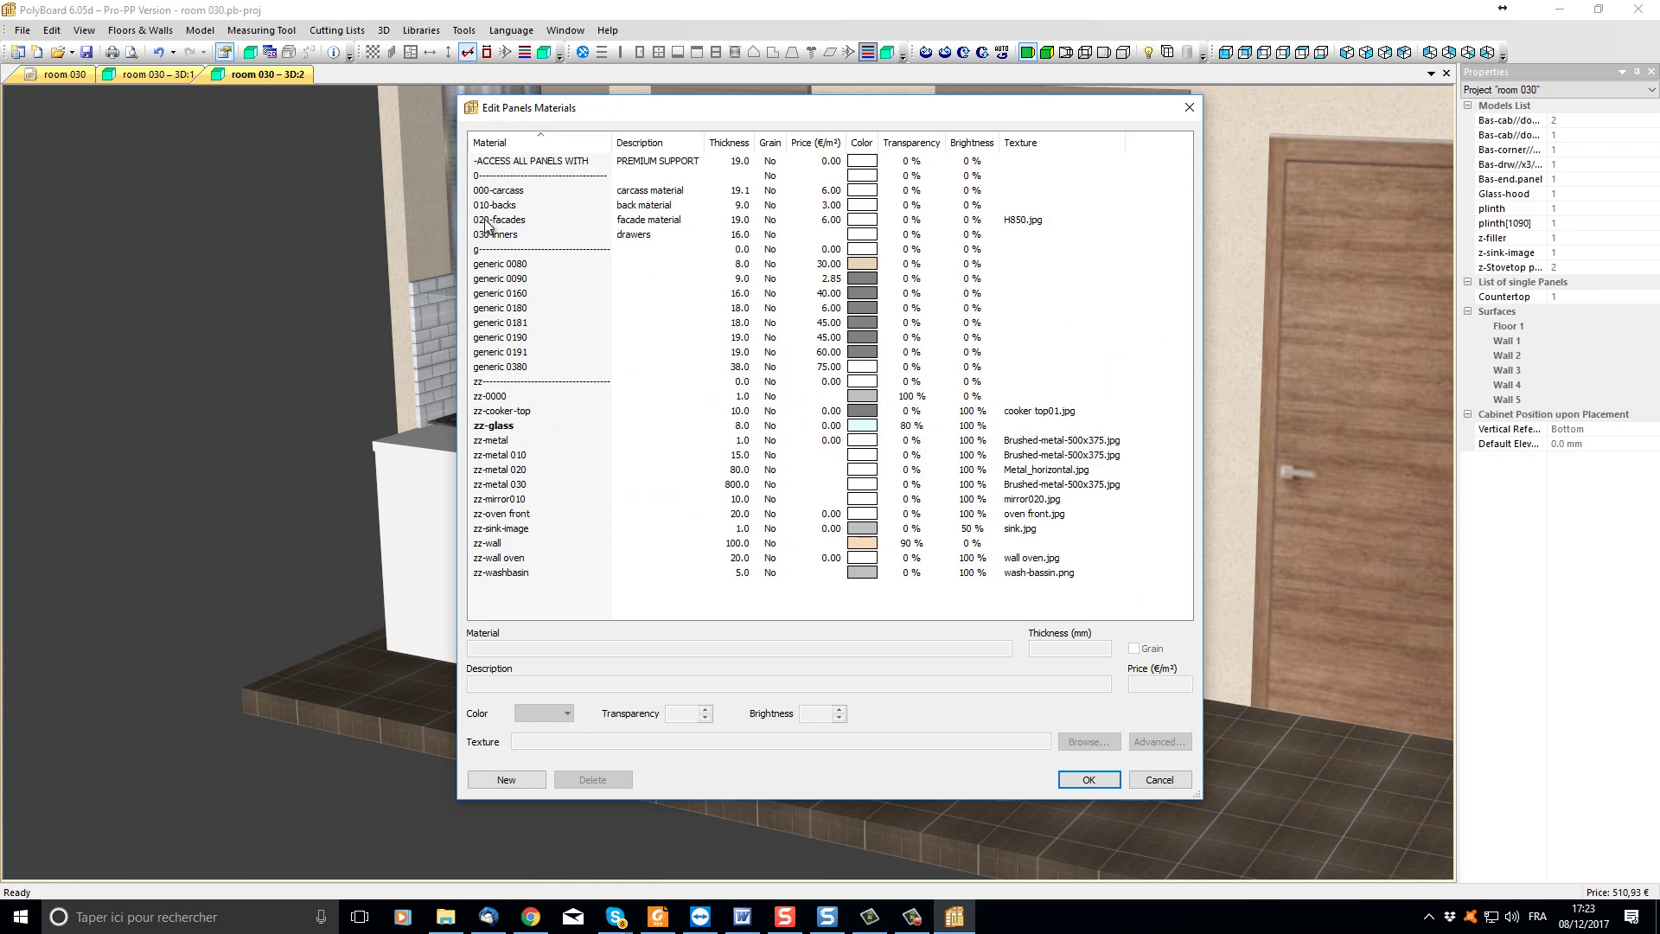
left_click(487, 221)
left_click(1084, 741)
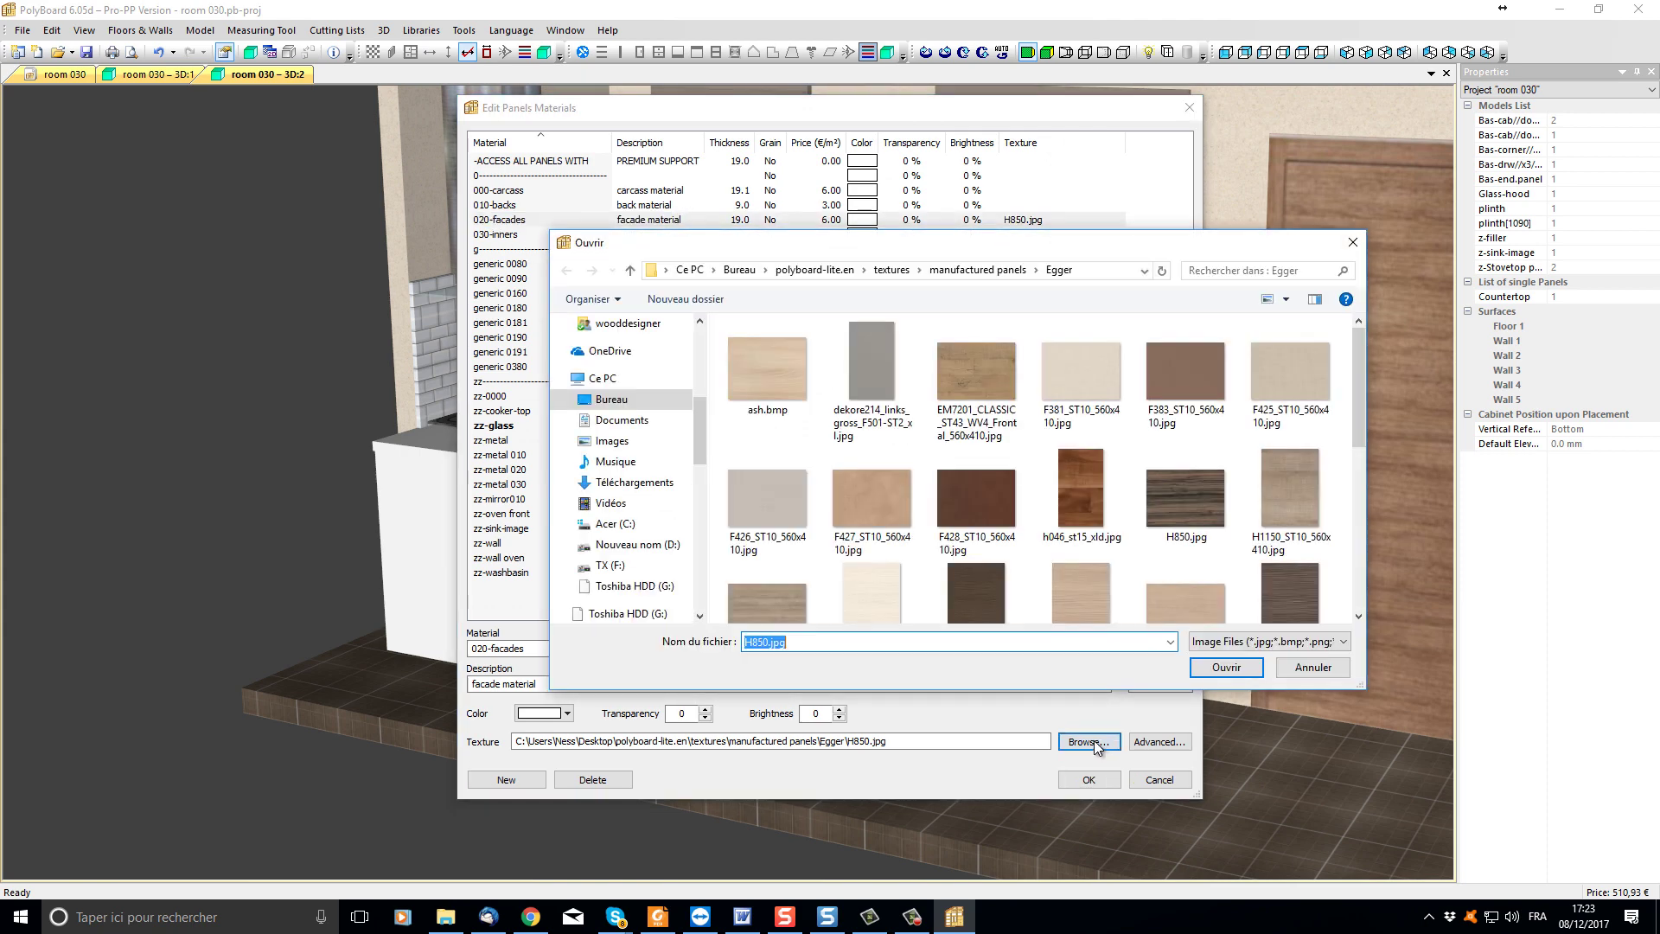
left_click(782, 377)
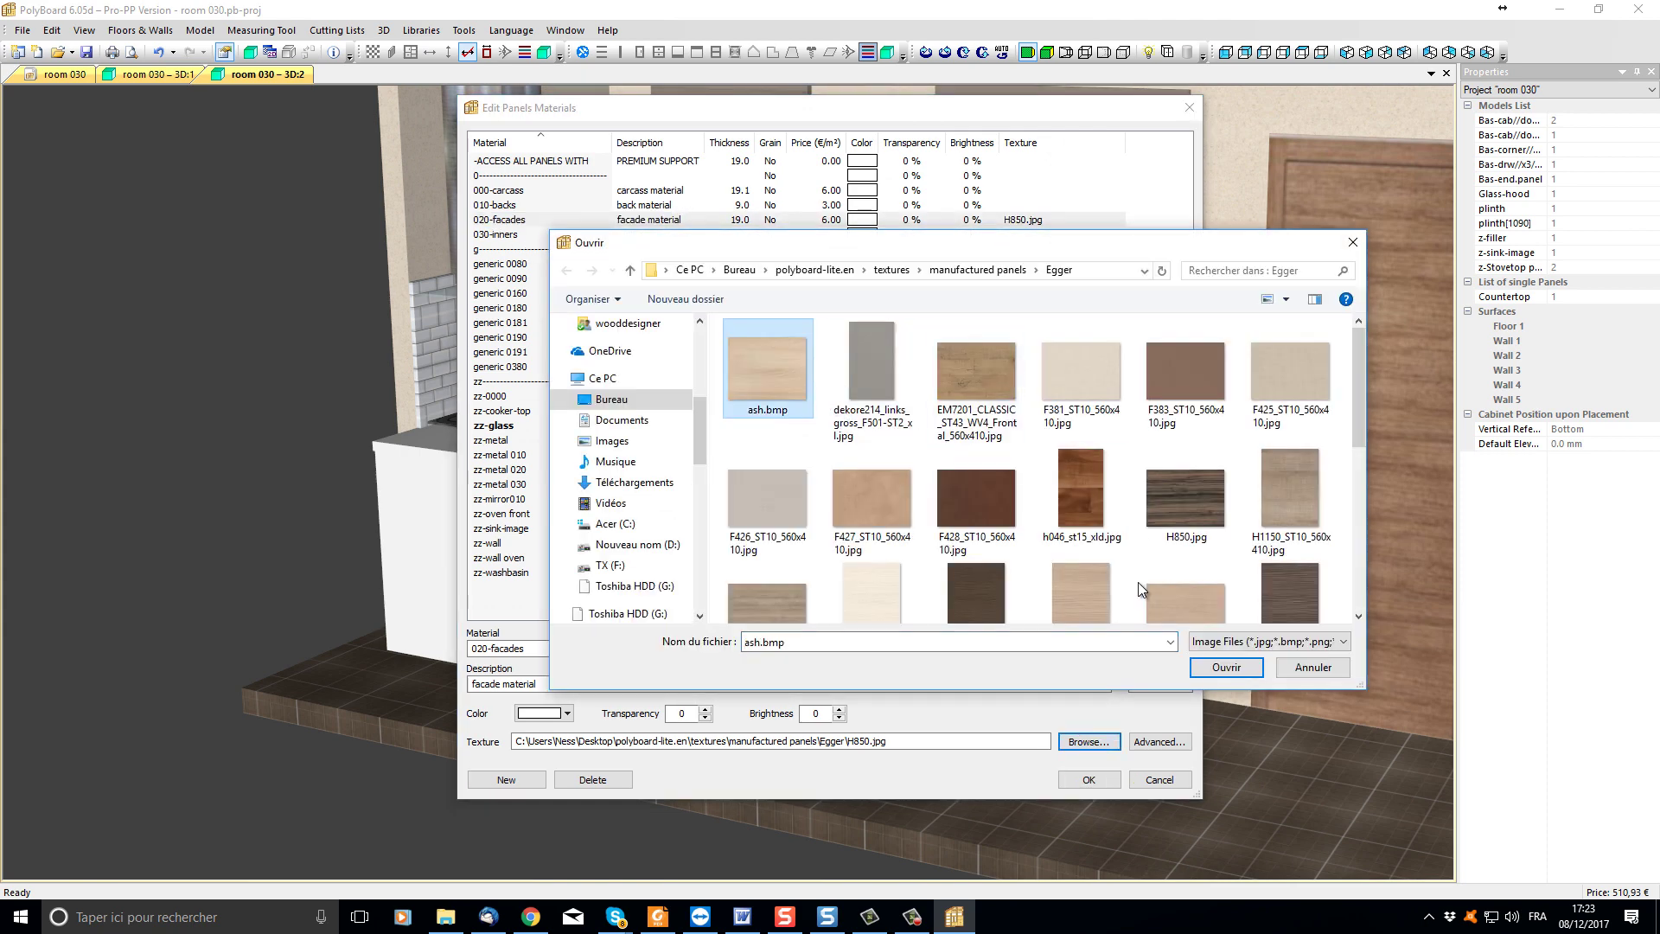
key("Return")
left_click(1089, 779)
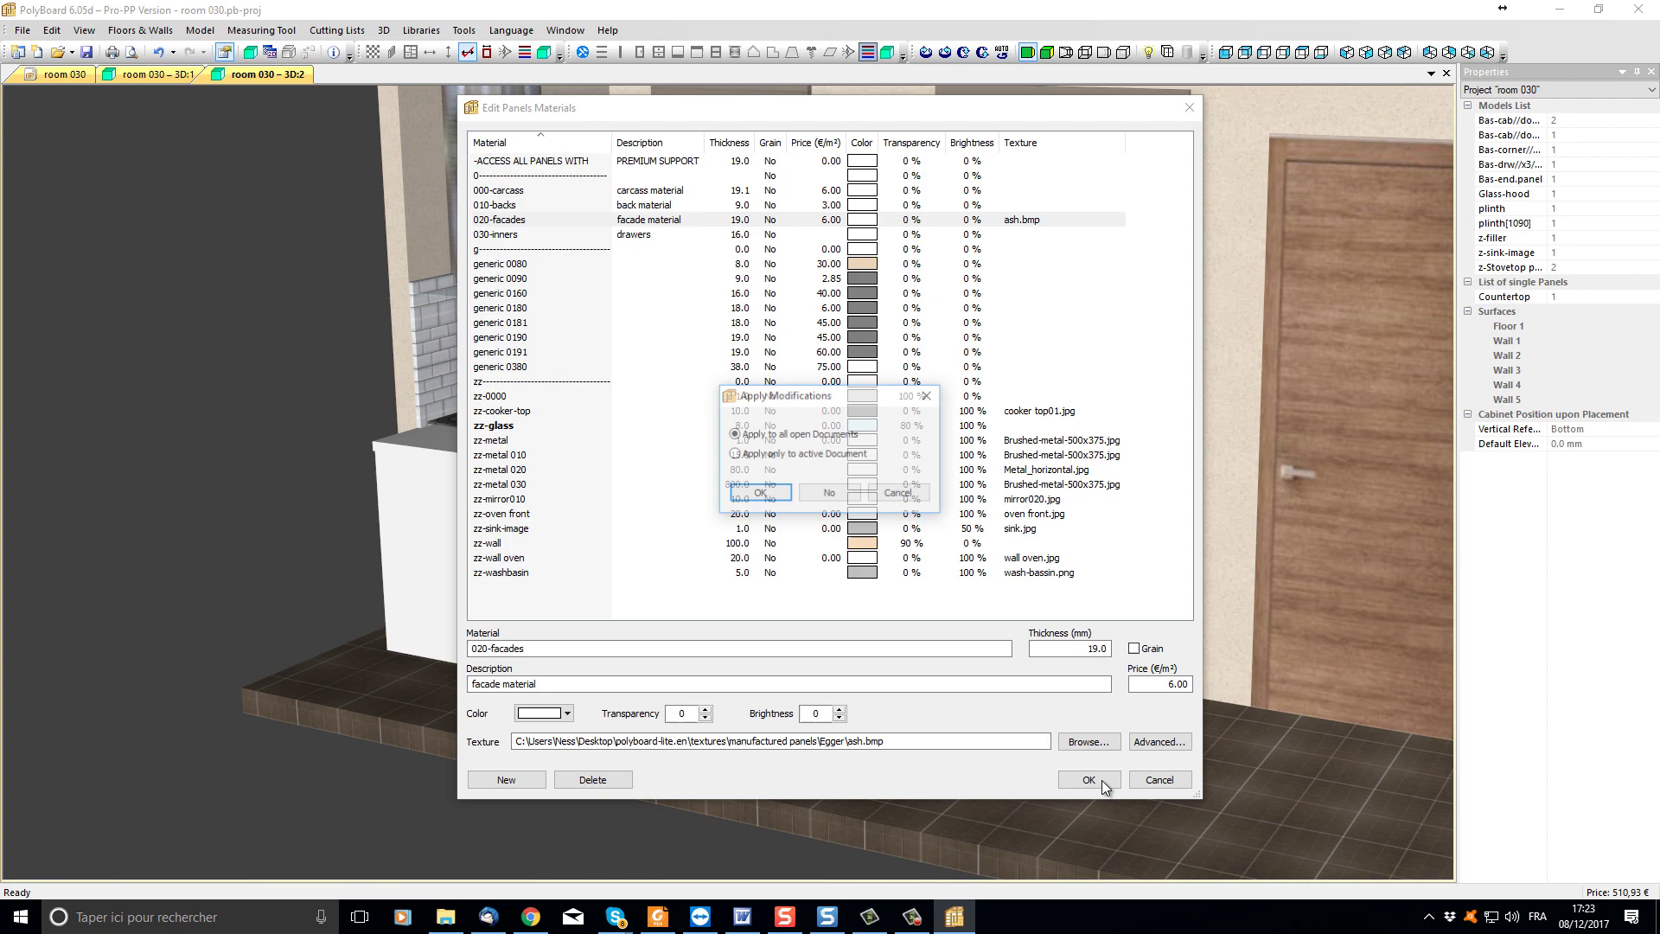
left_click(774, 492)
mouse_move(805, 548)
left_mouse_down()
mouse_move(782, 682)
mouse_move(660, 682)
mouse_move(610, 578)
mouse_move(764, 604)
mouse_move(819, 572)
mouse_move(800, 560)
left_mouse_up()
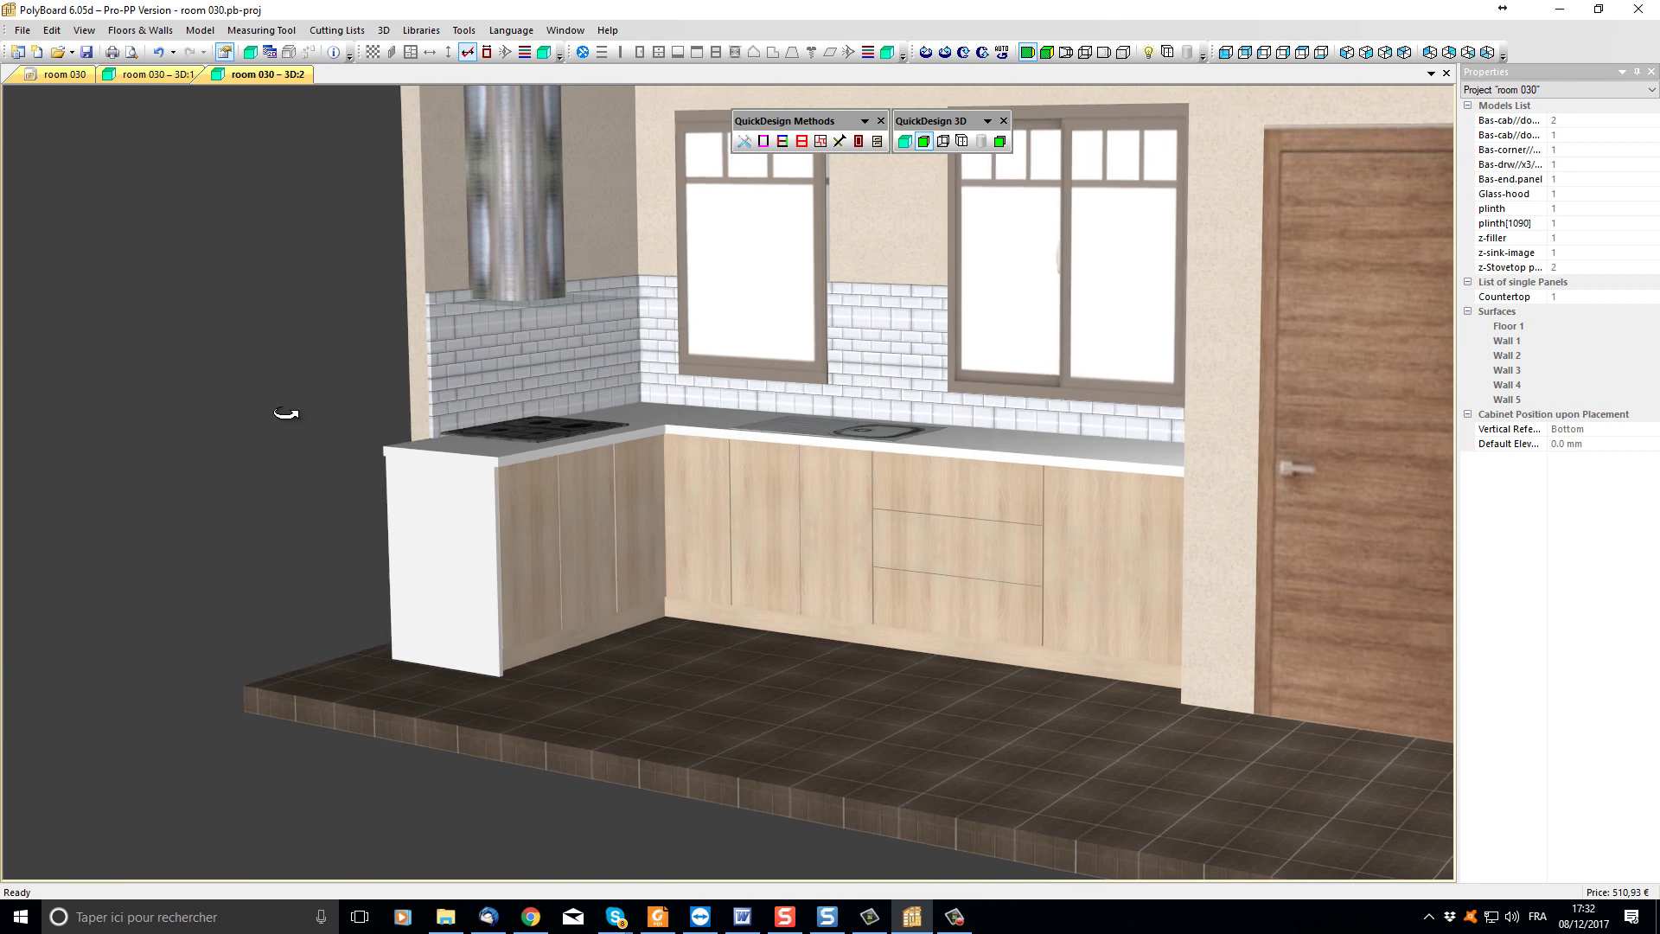
Open the Edit Panels Materials dialog from the Panels Materials toolbar button
left_click(868, 51)
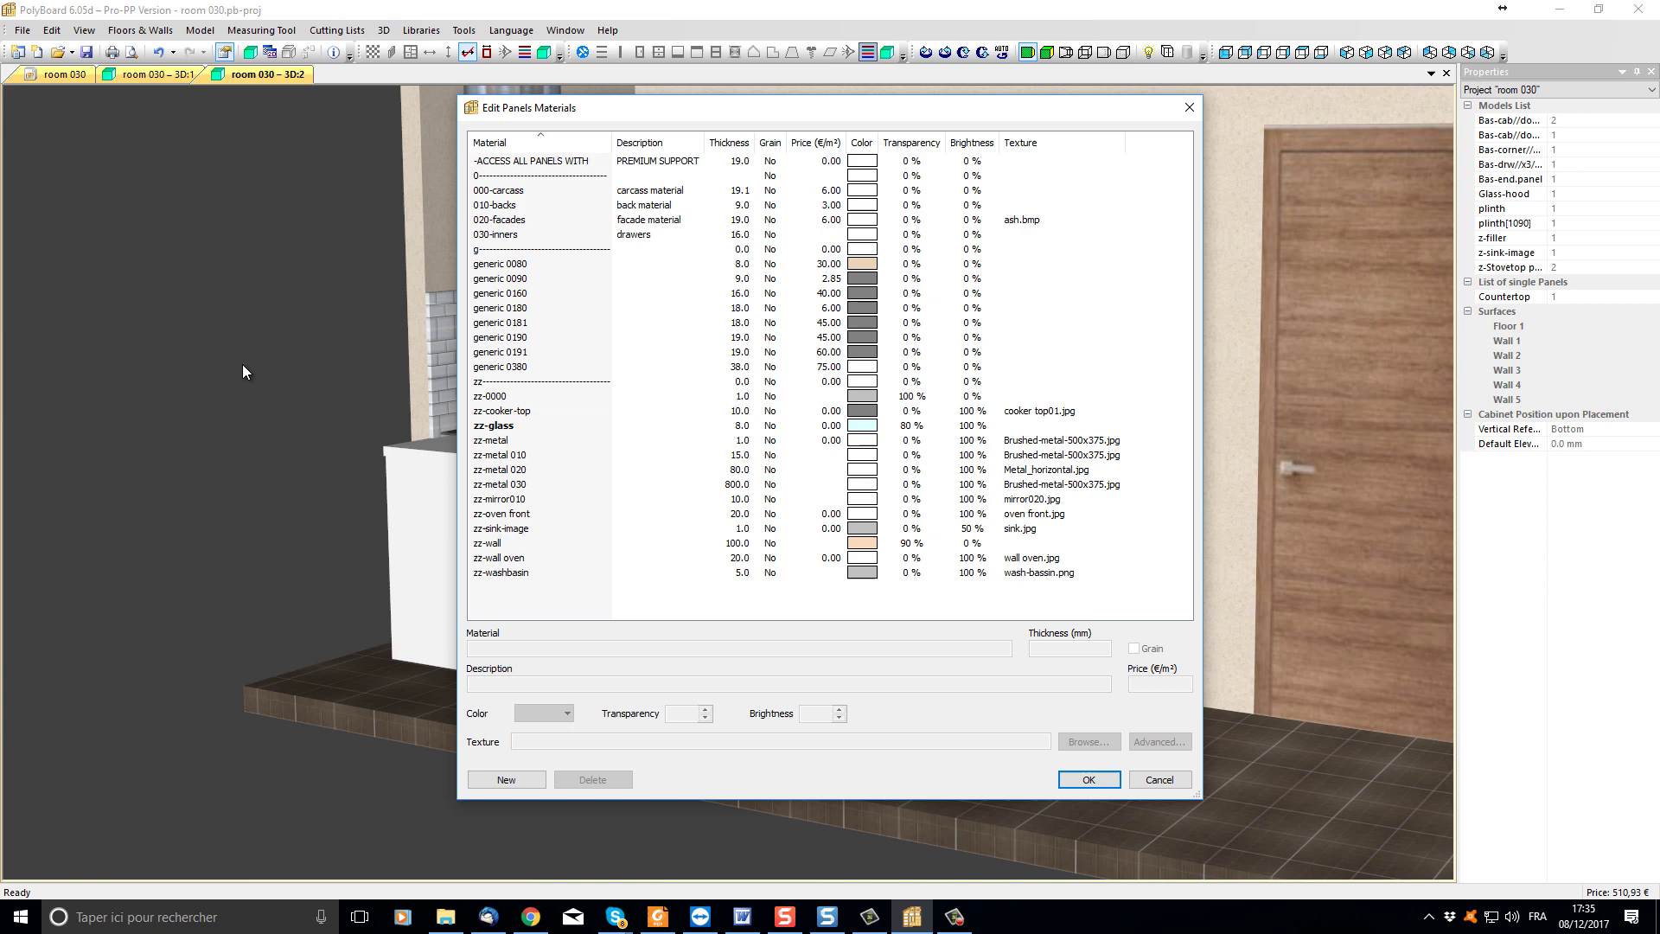
Give the 000-carcass material the Egger H3755_ST22_Rapport texture
left_click(516, 191)
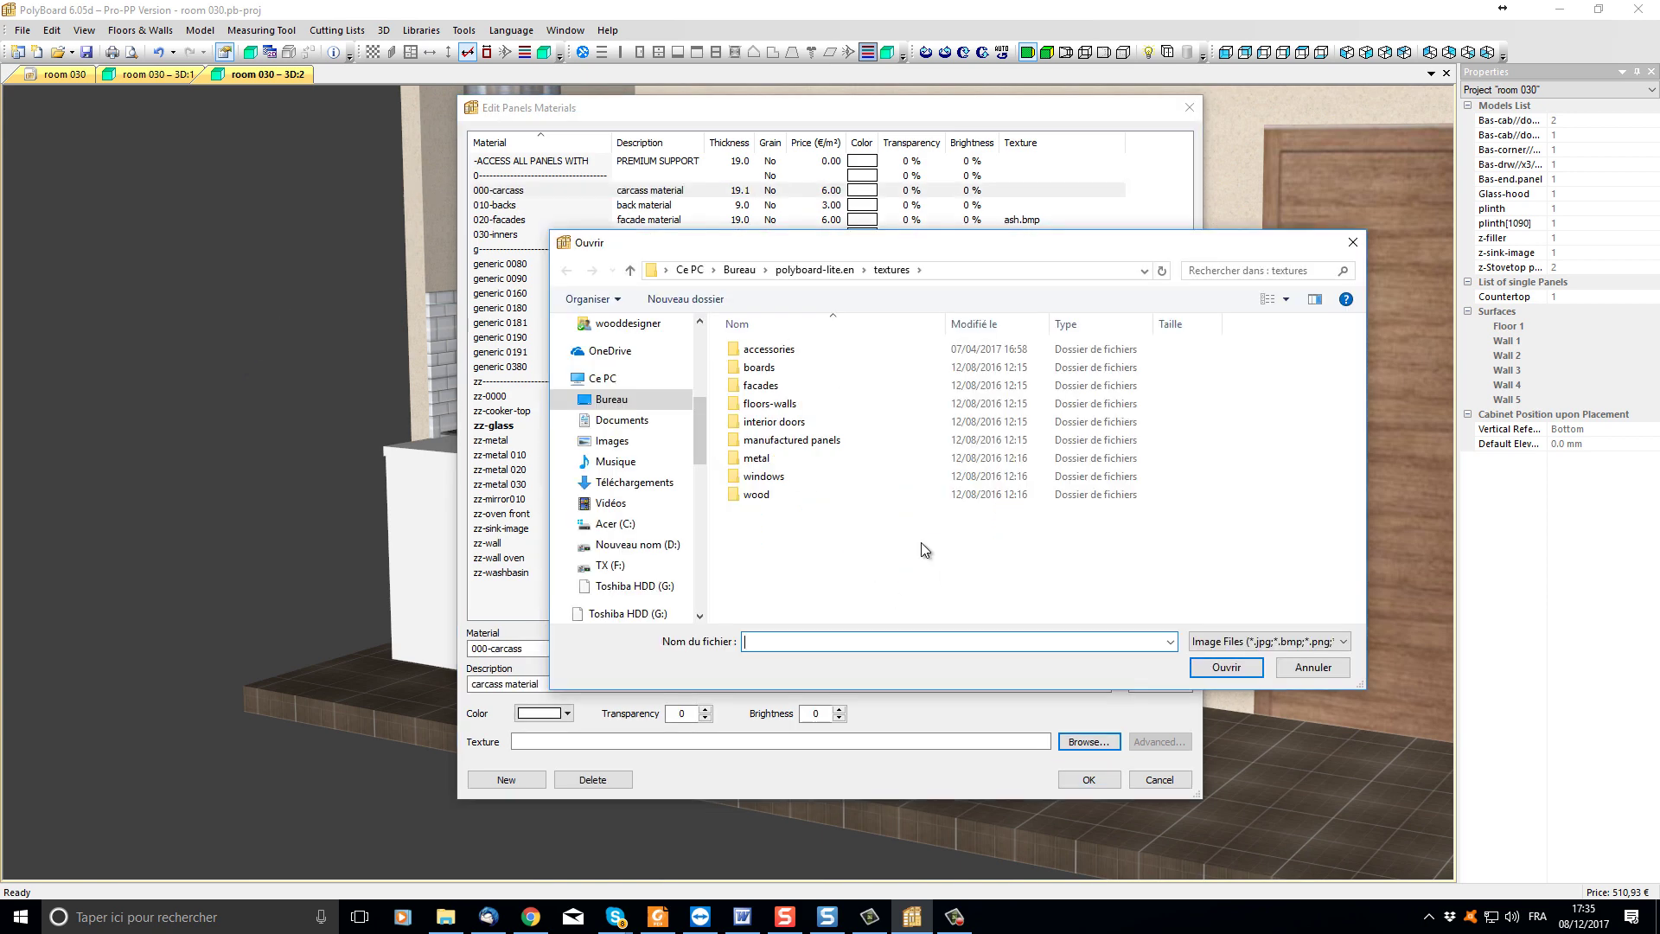
left_click(1089, 742)
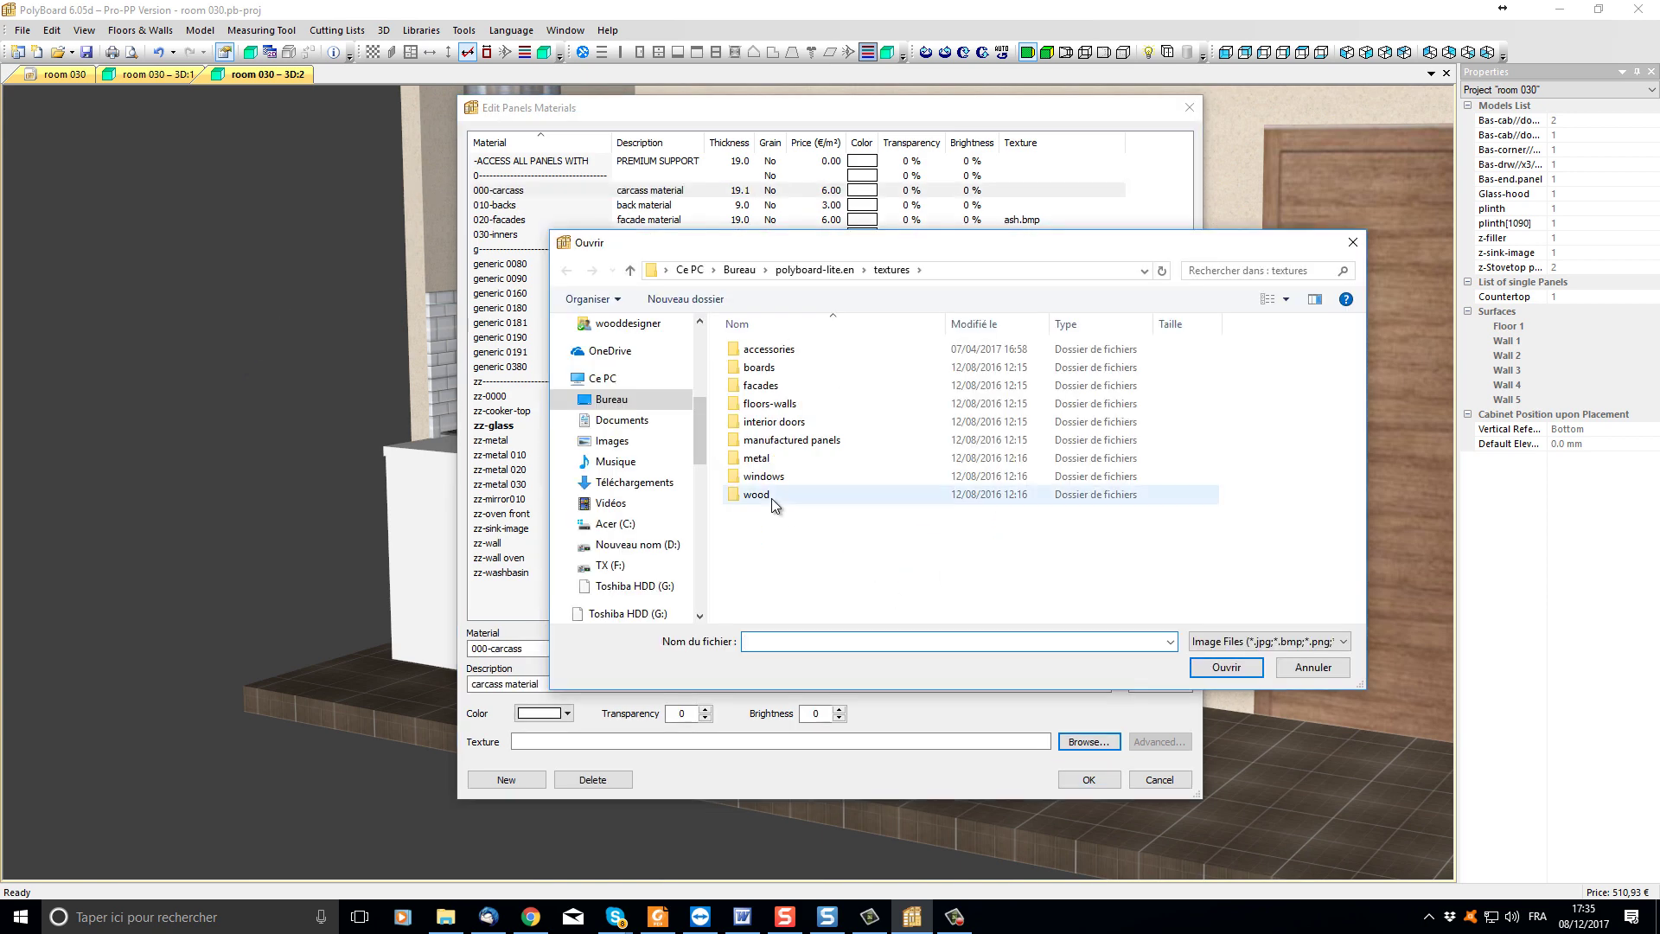
double_click(772, 443)
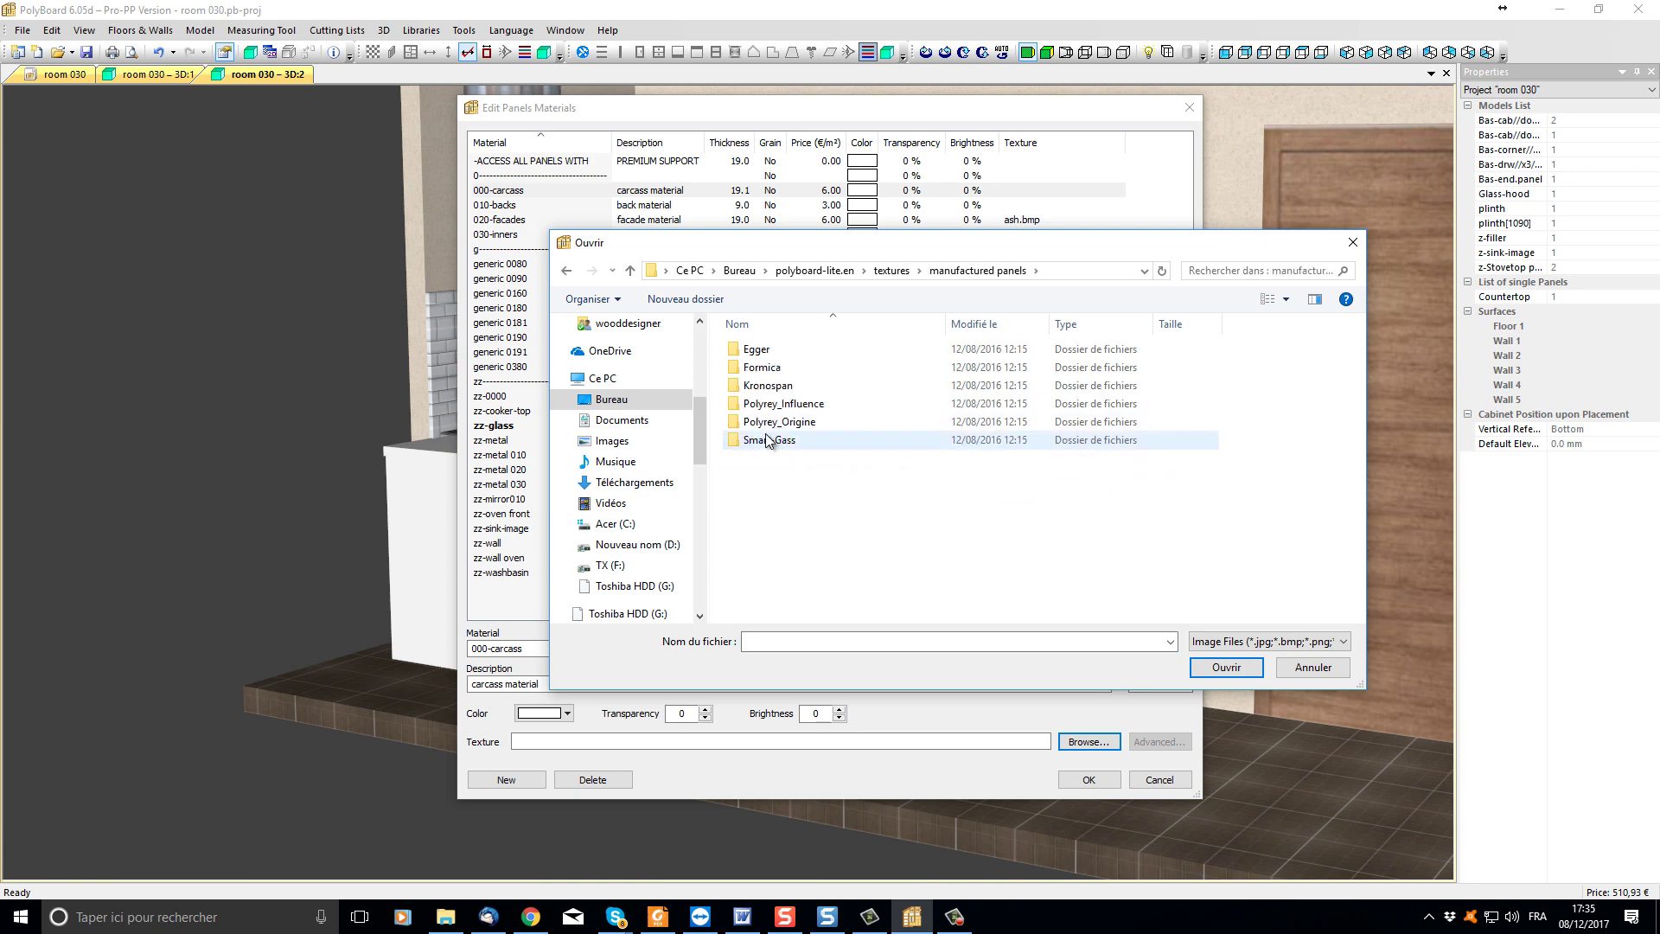
double_click(755, 350)
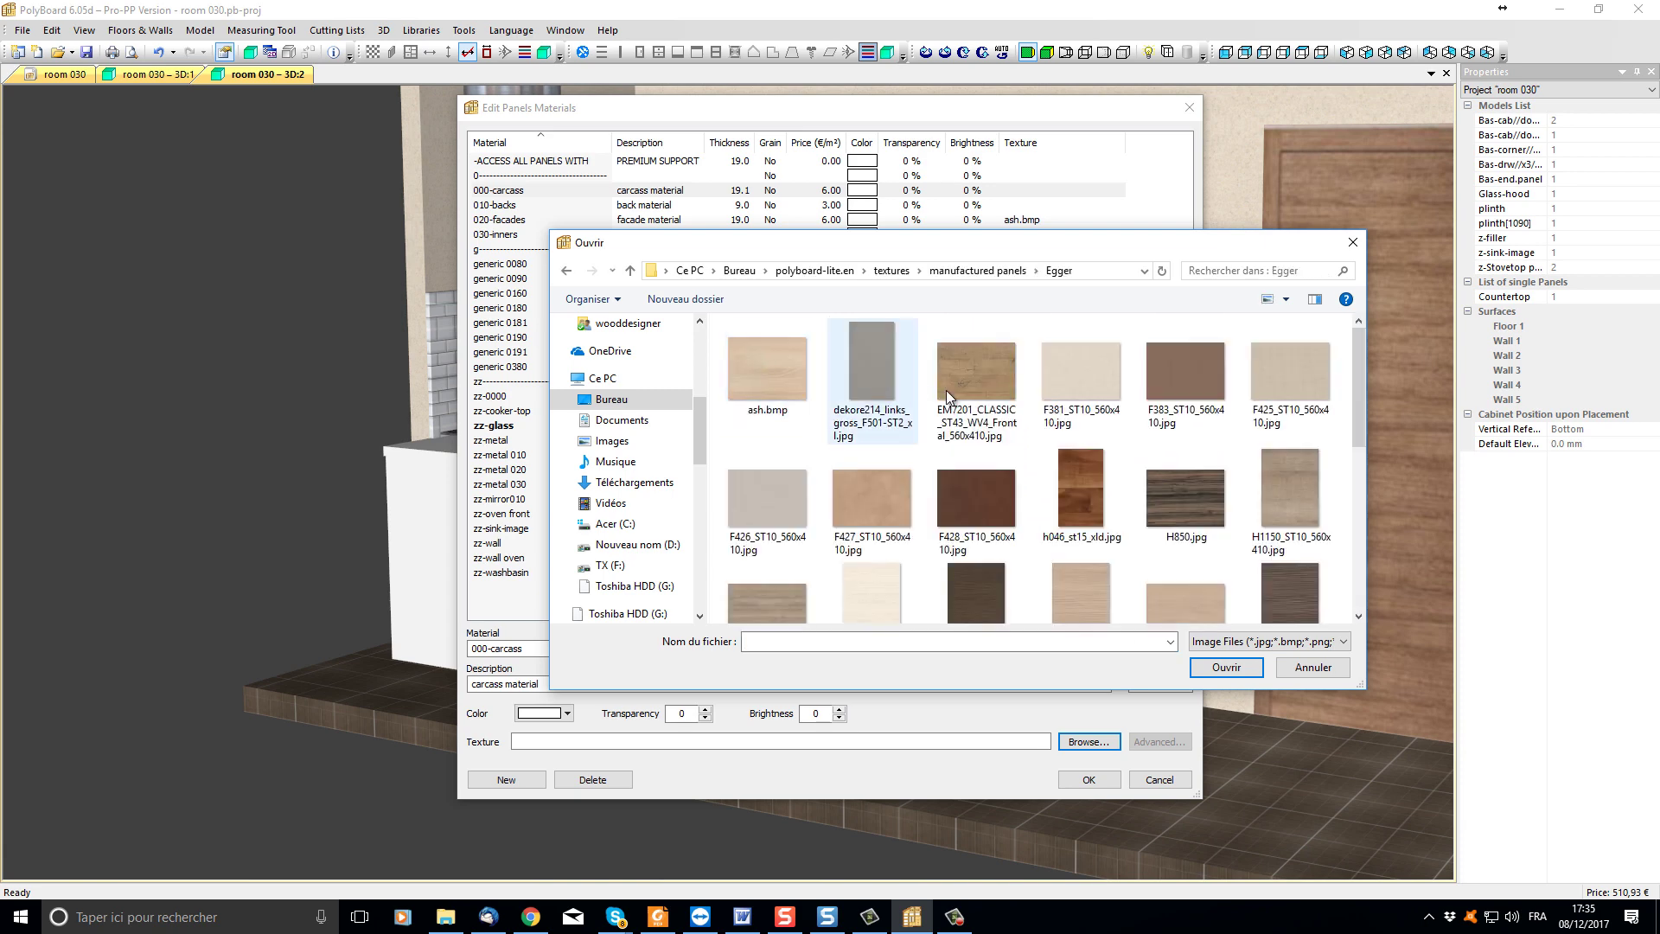
scroll(1363, 411, "down", 5)
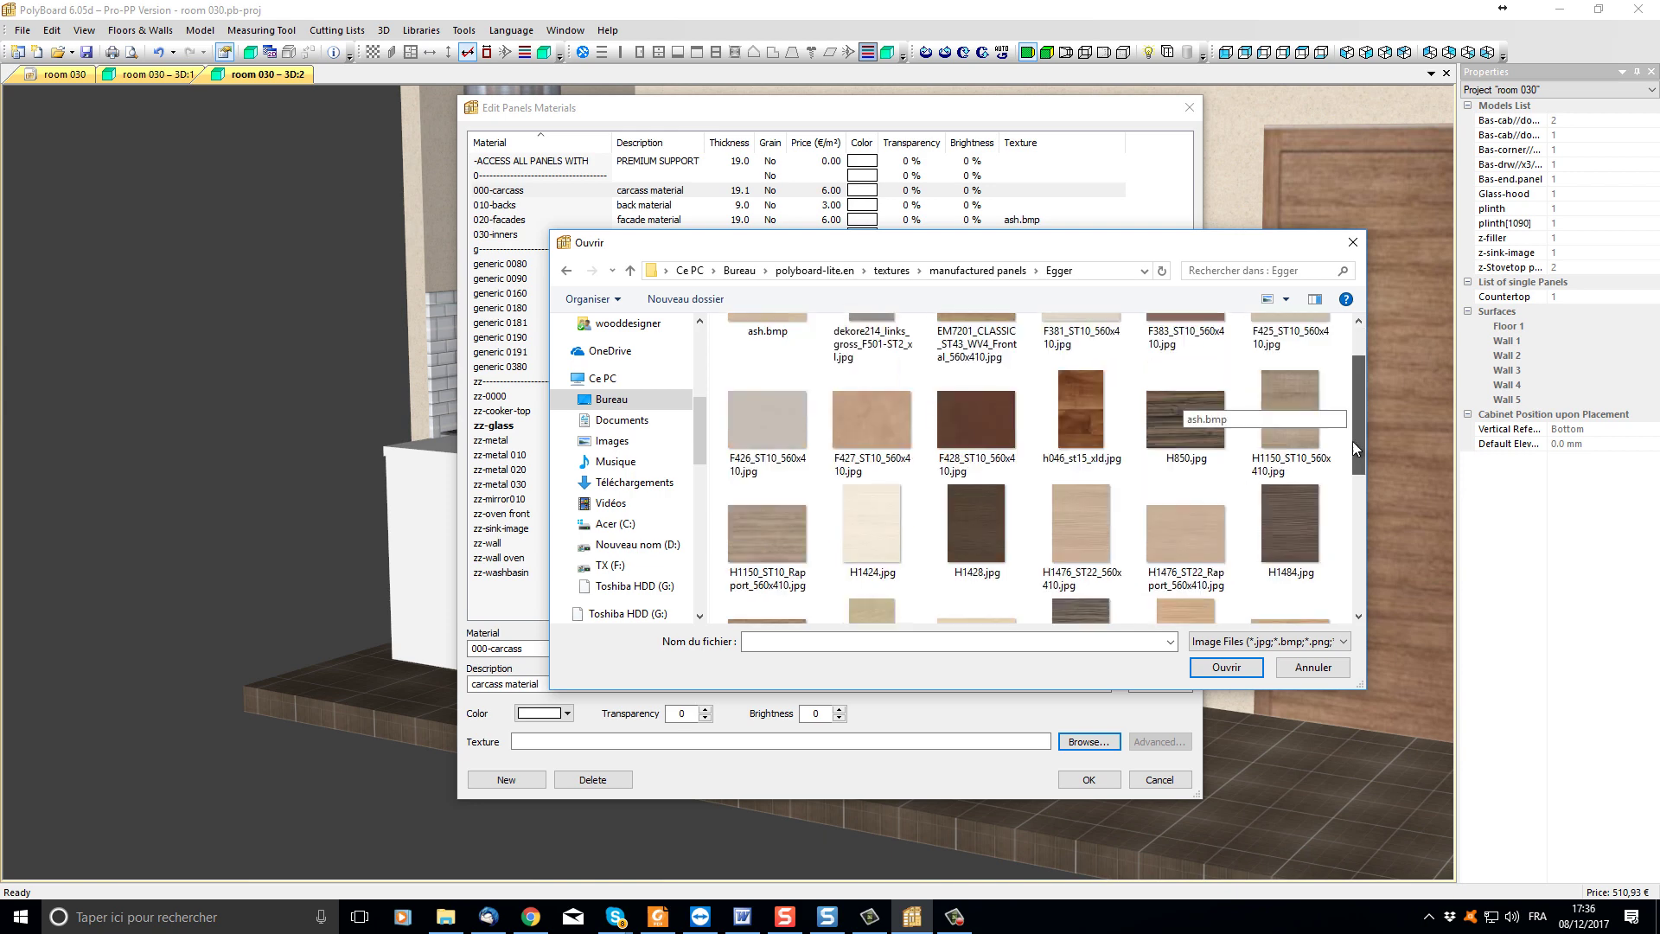
left_click(767, 562)
left_click(1226, 668)
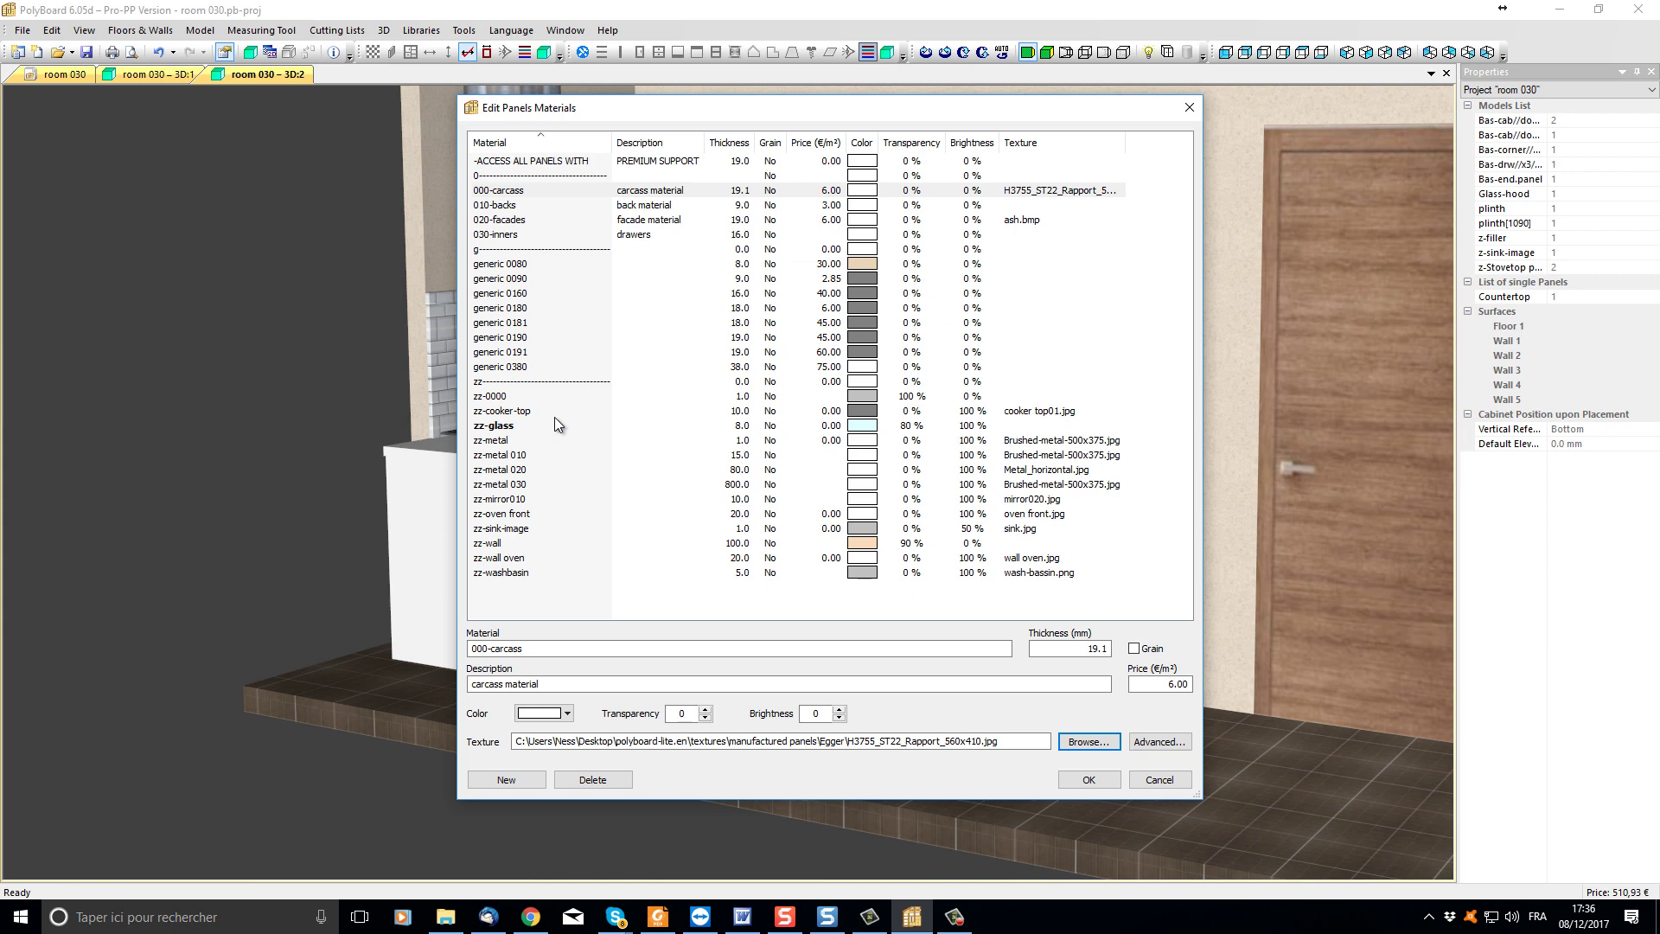
Make generic 0380 black at 100 brightness and apply it to all open documents
left_click(514, 368)
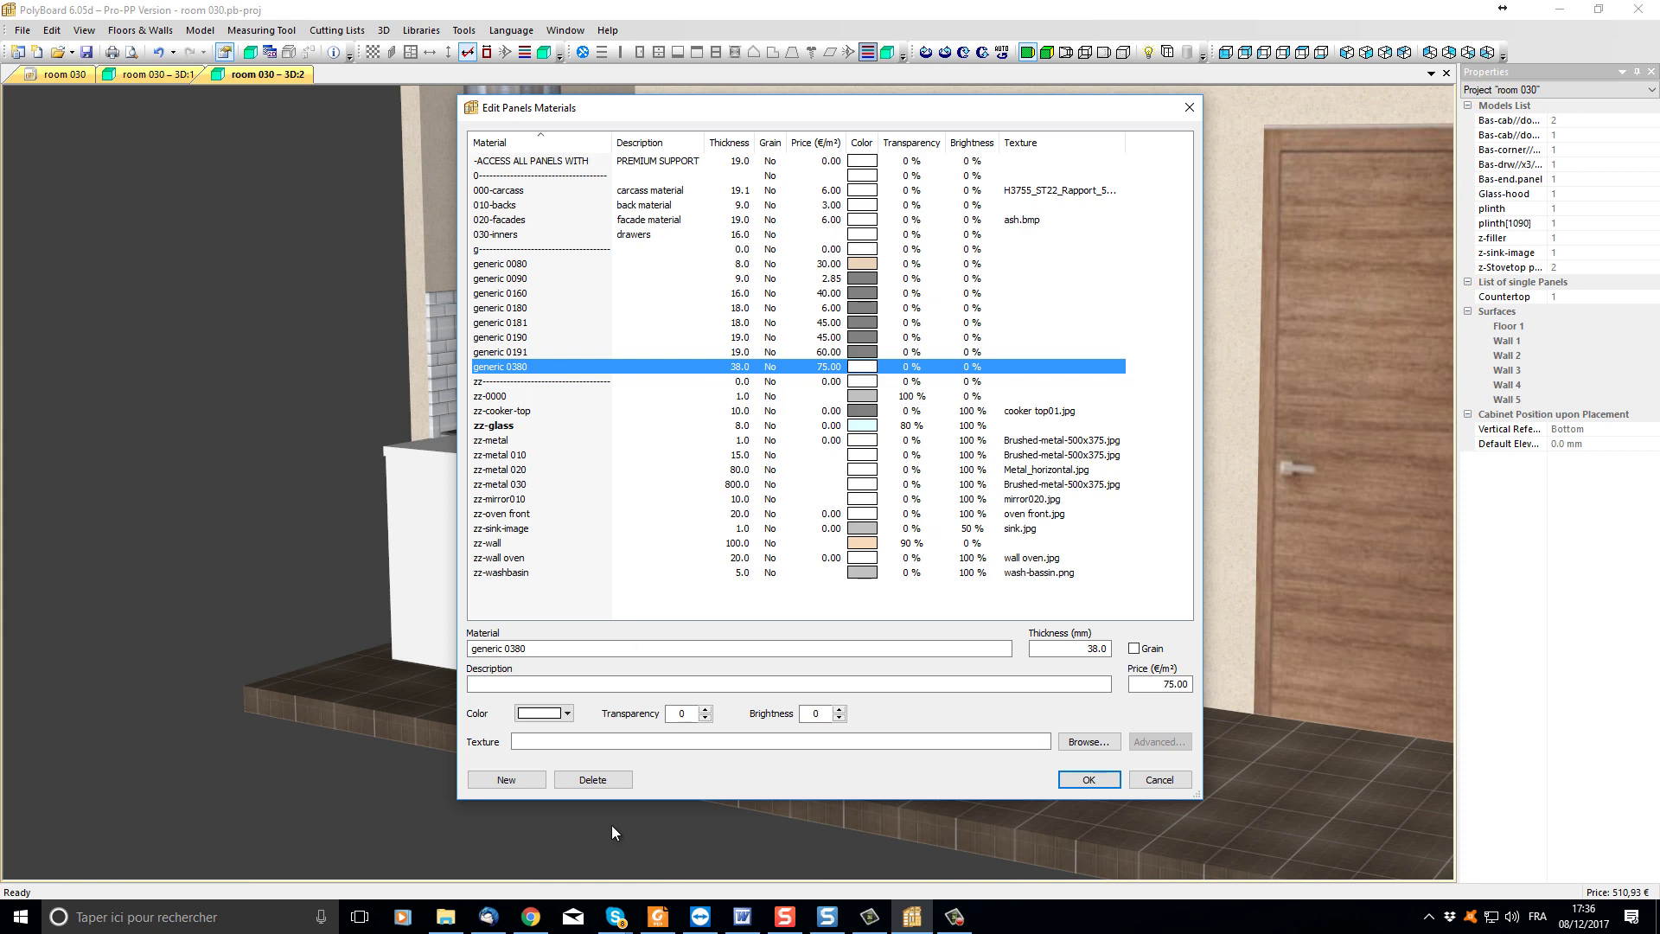
left_click(567, 714)
left_click(563, 551)
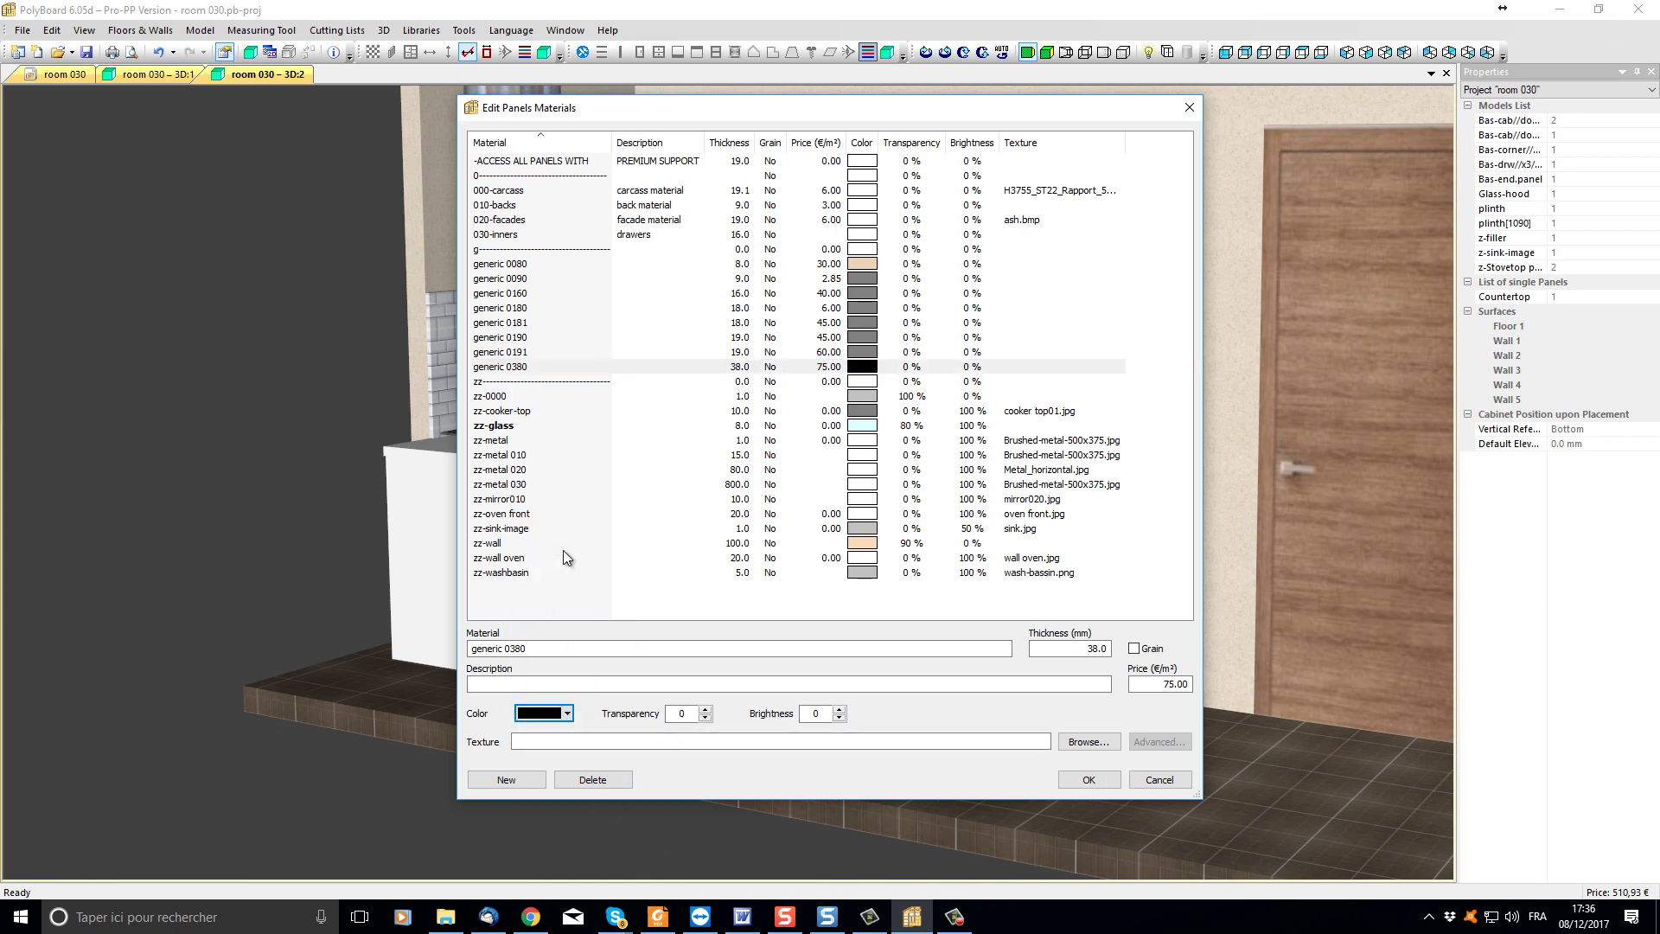
key("Tab")
key("Tab")
type("100")
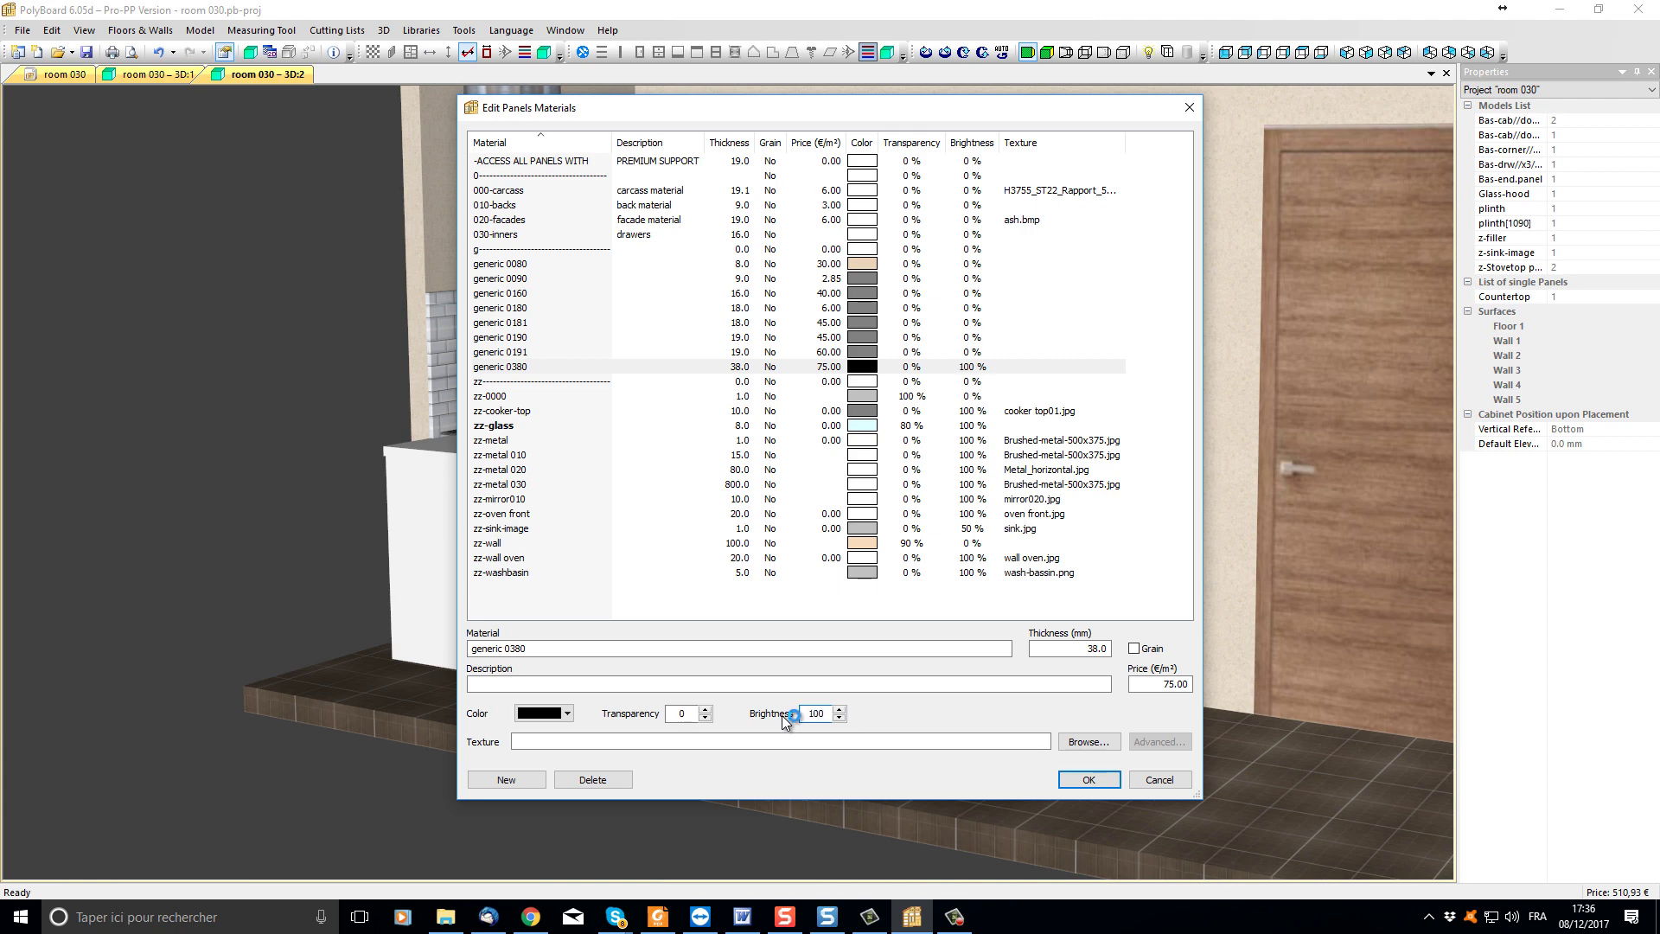
left_click(1088, 780)
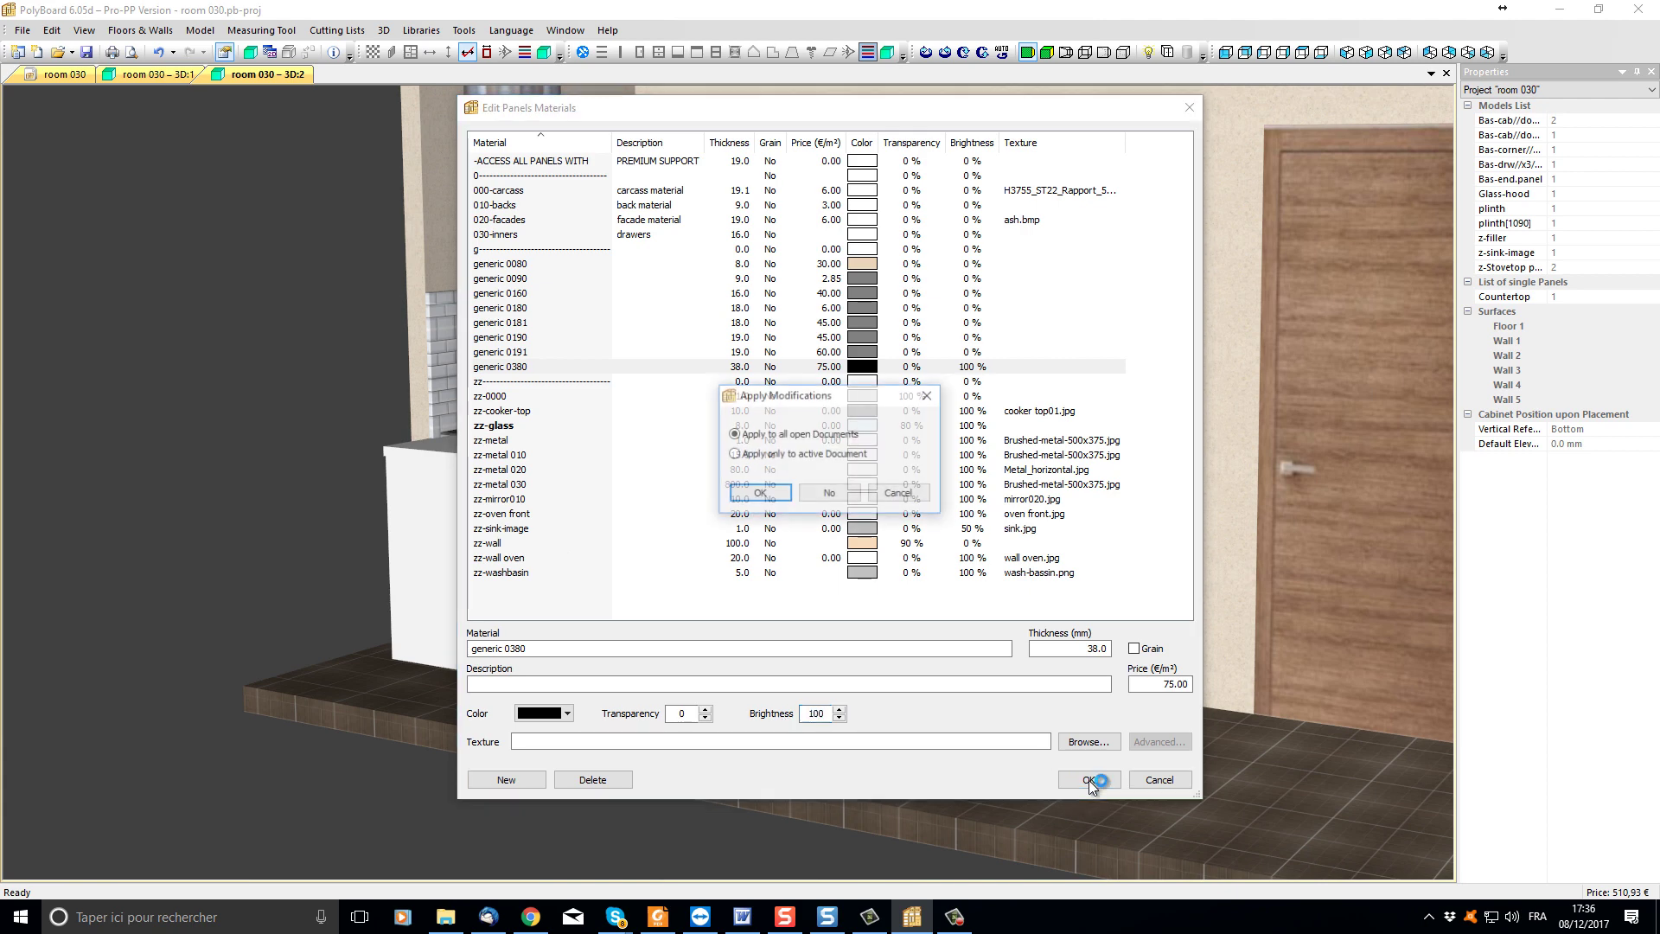
left_click(775, 492)
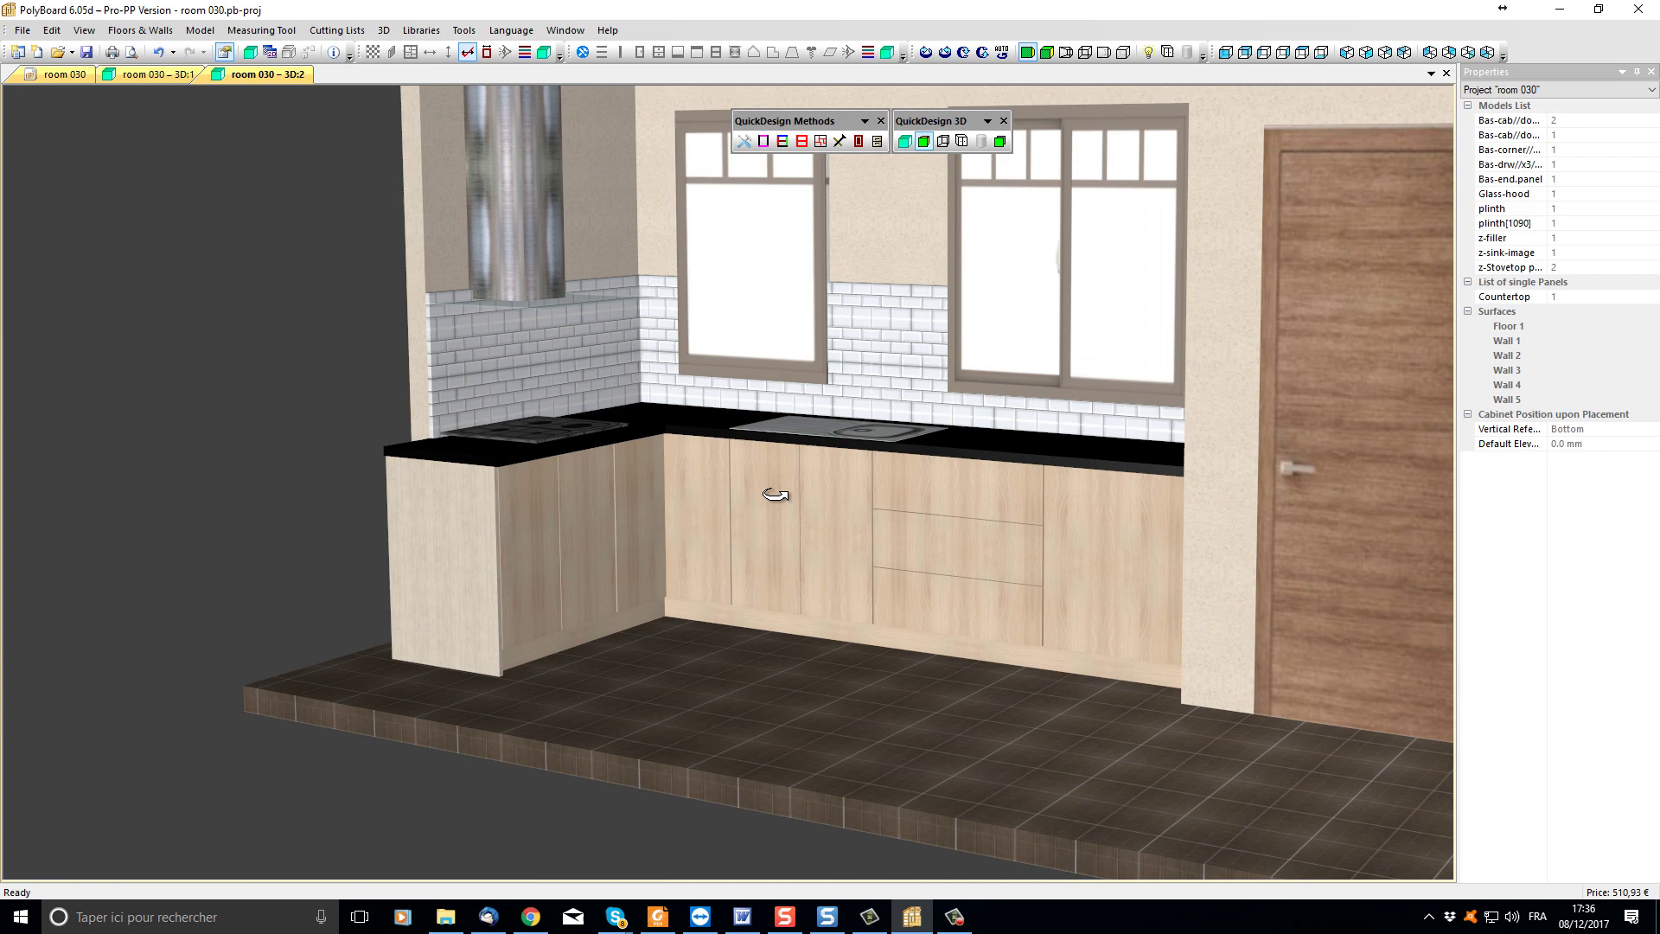
Rotate the 3D kitchen slightly and switch on shadows in the render
left_click_drag(631, 580, 622, 692)
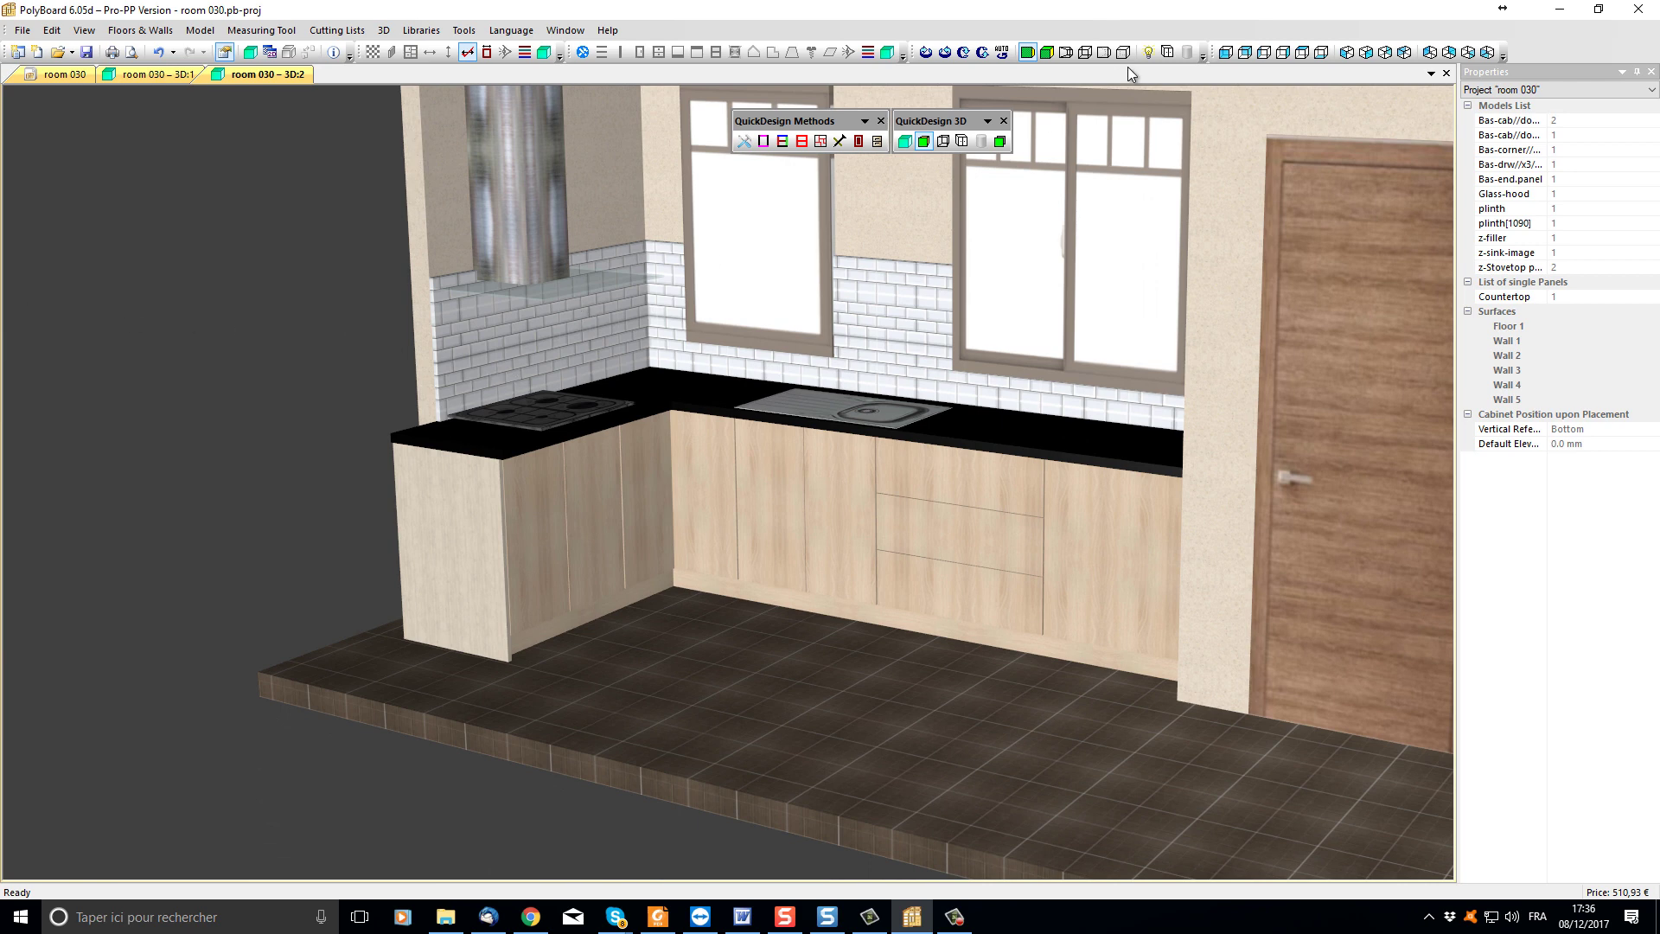
left_click(1000, 142)
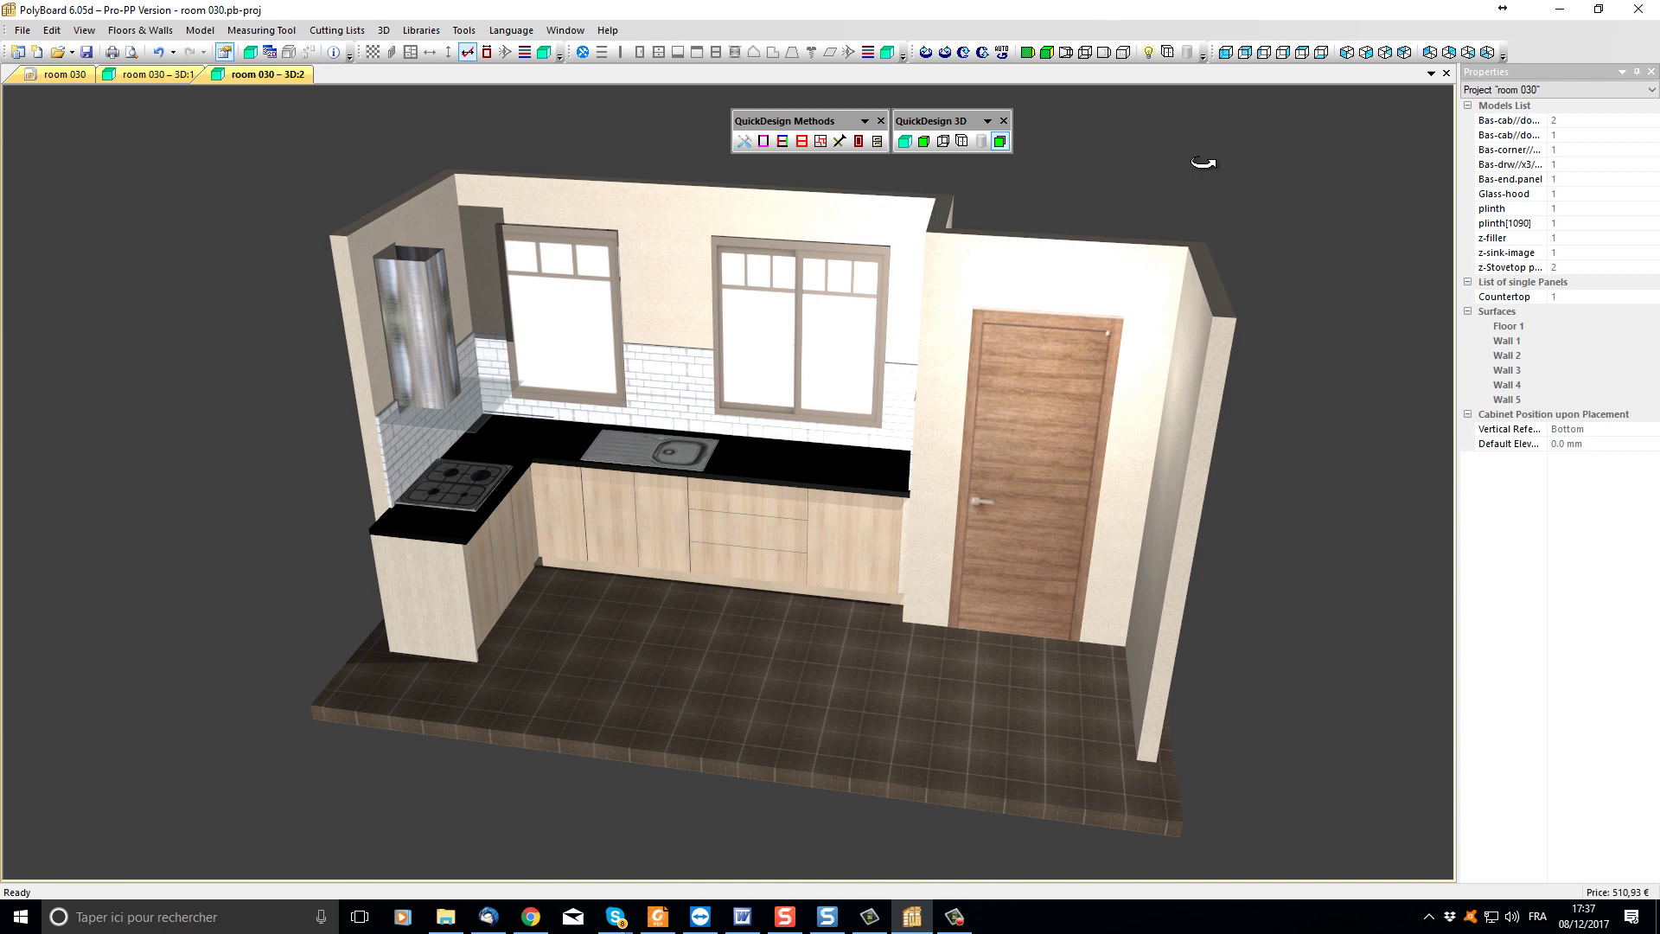
In the Lights settings, move Light 3 to the top-left corner and colour it grey
left_click(1148, 54)
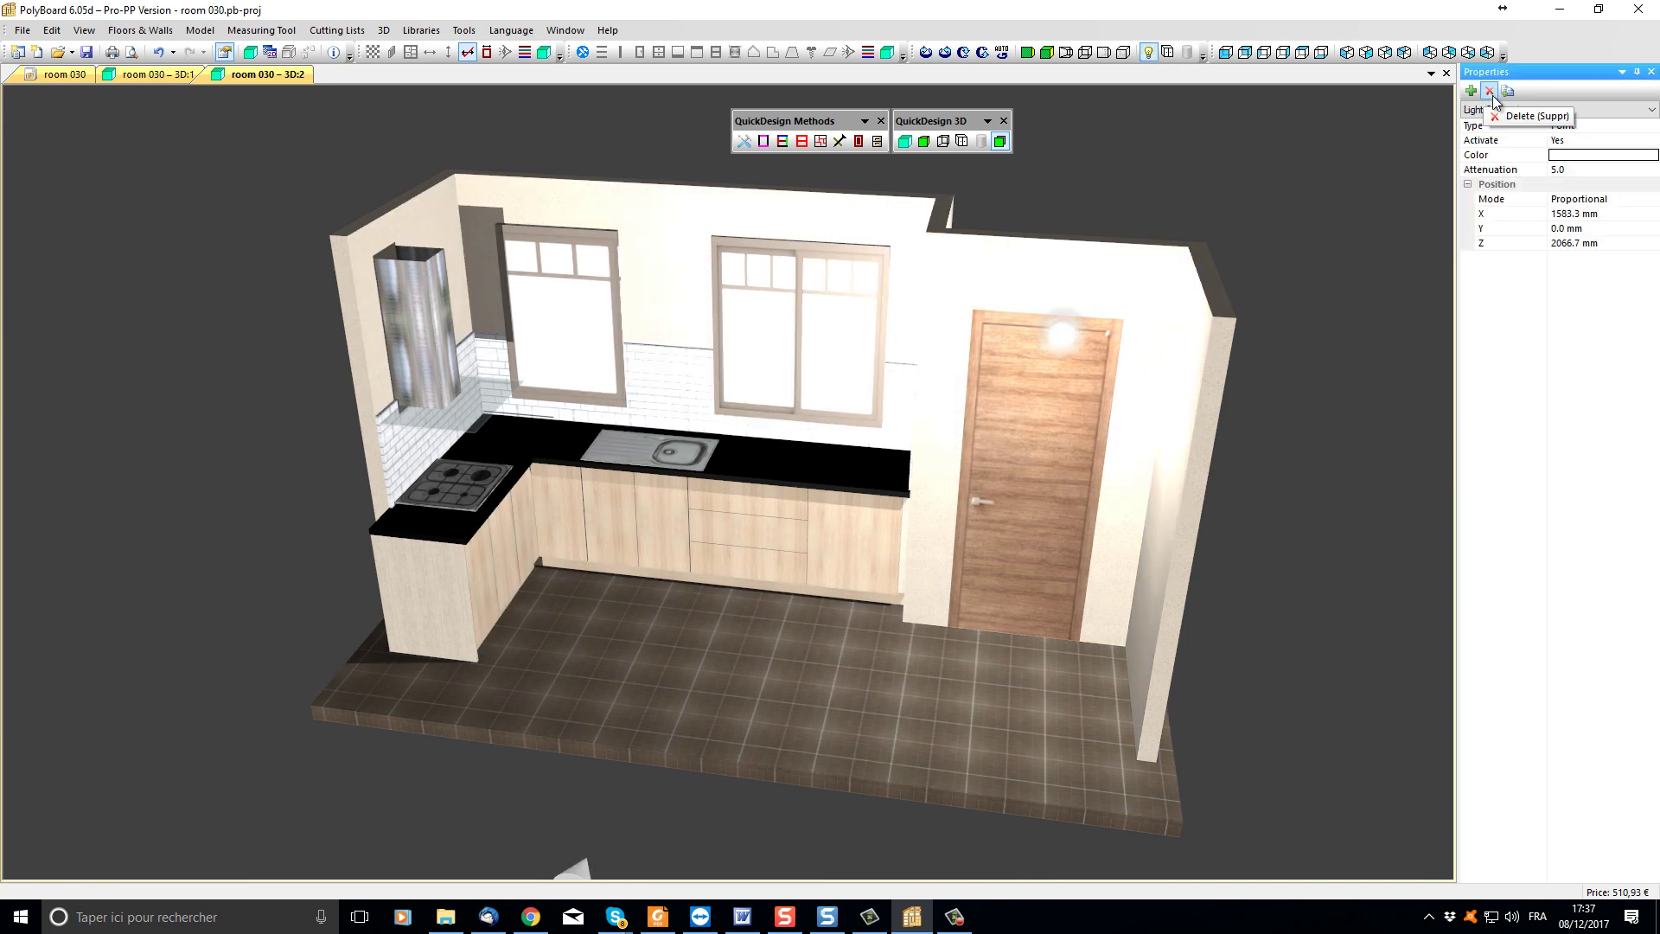
left_click(1600, 213)
left_click(1652, 219)
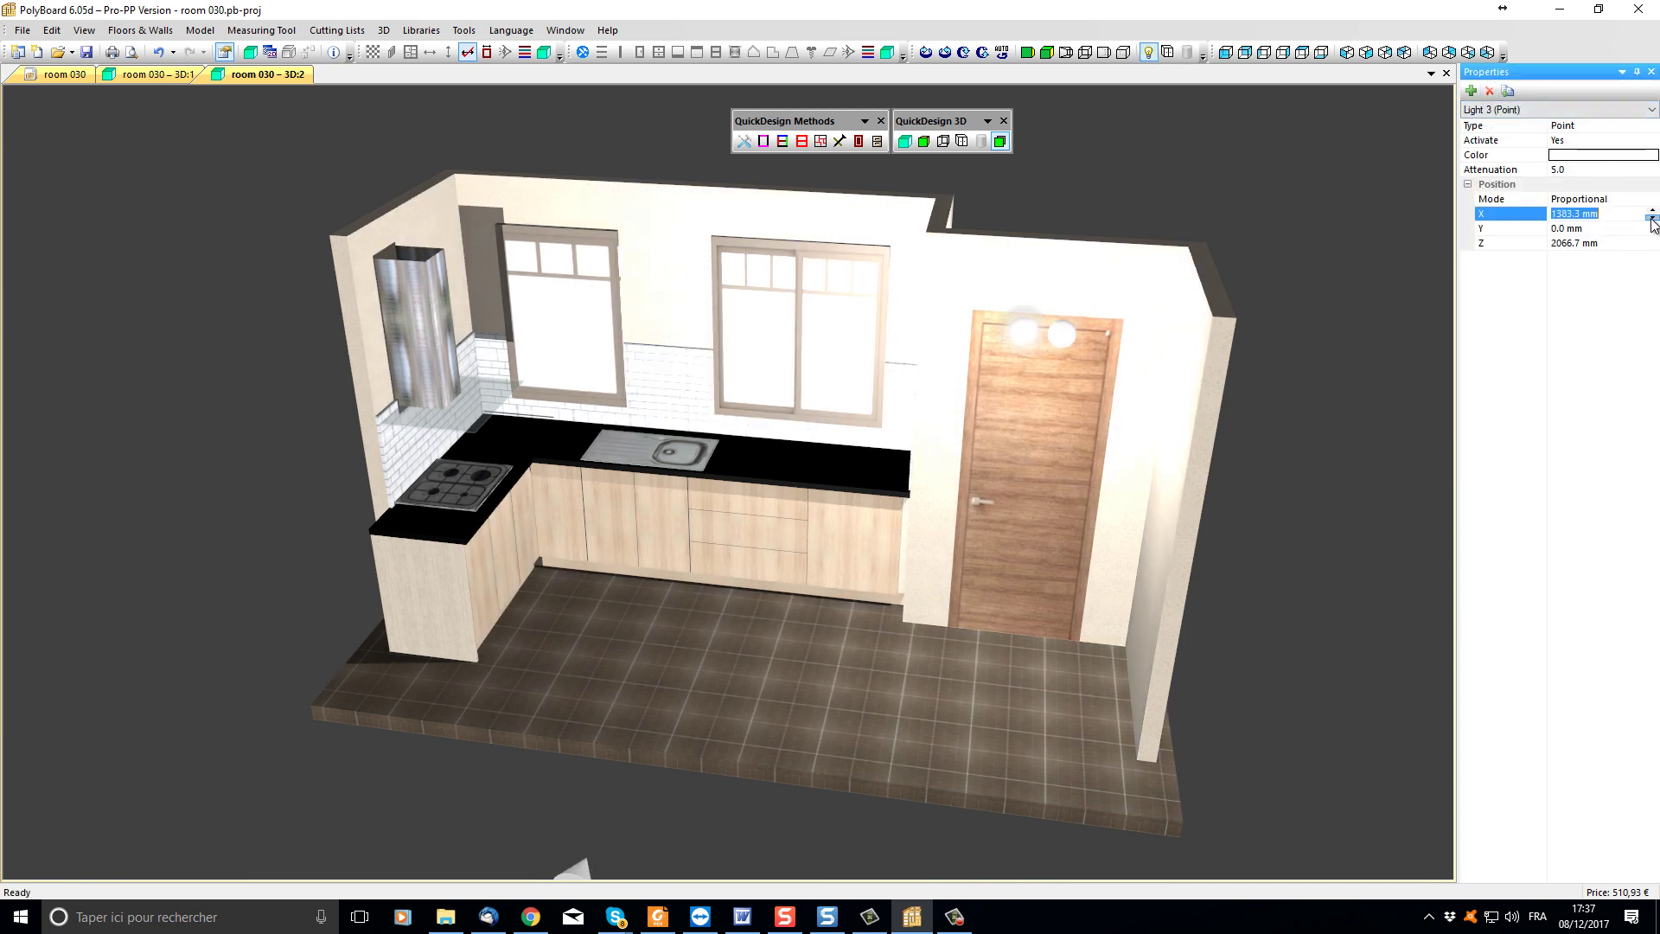
left_click(1652, 219)
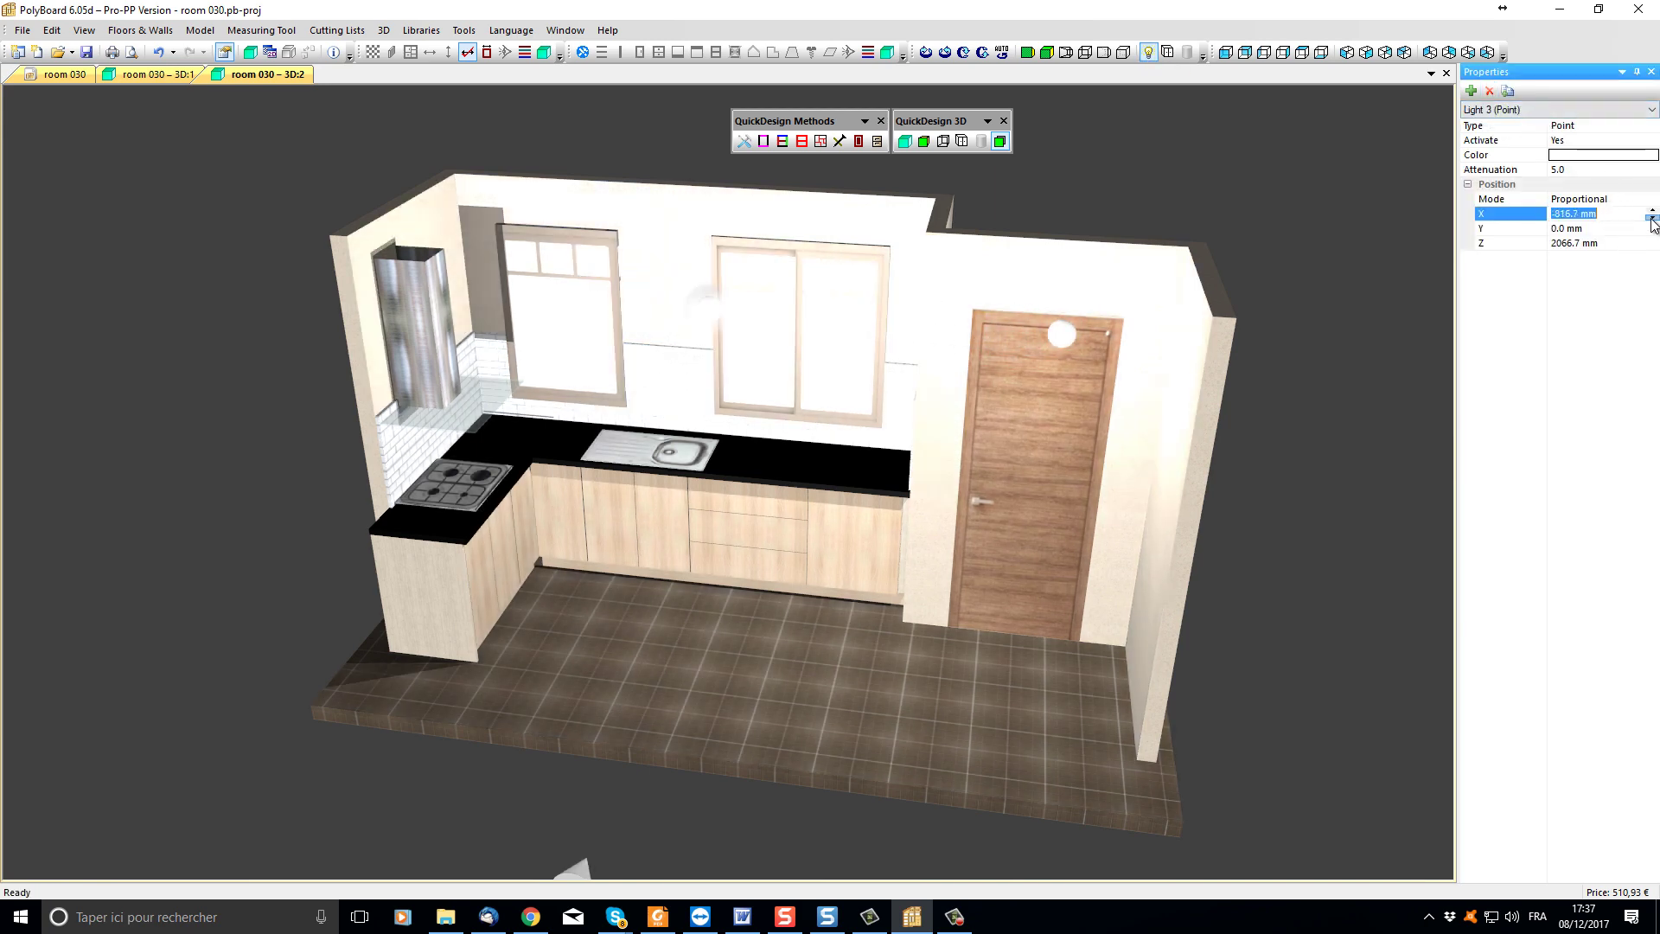
left_click(1652, 219)
left_click(1652, 220)
left_click(1652, 220)
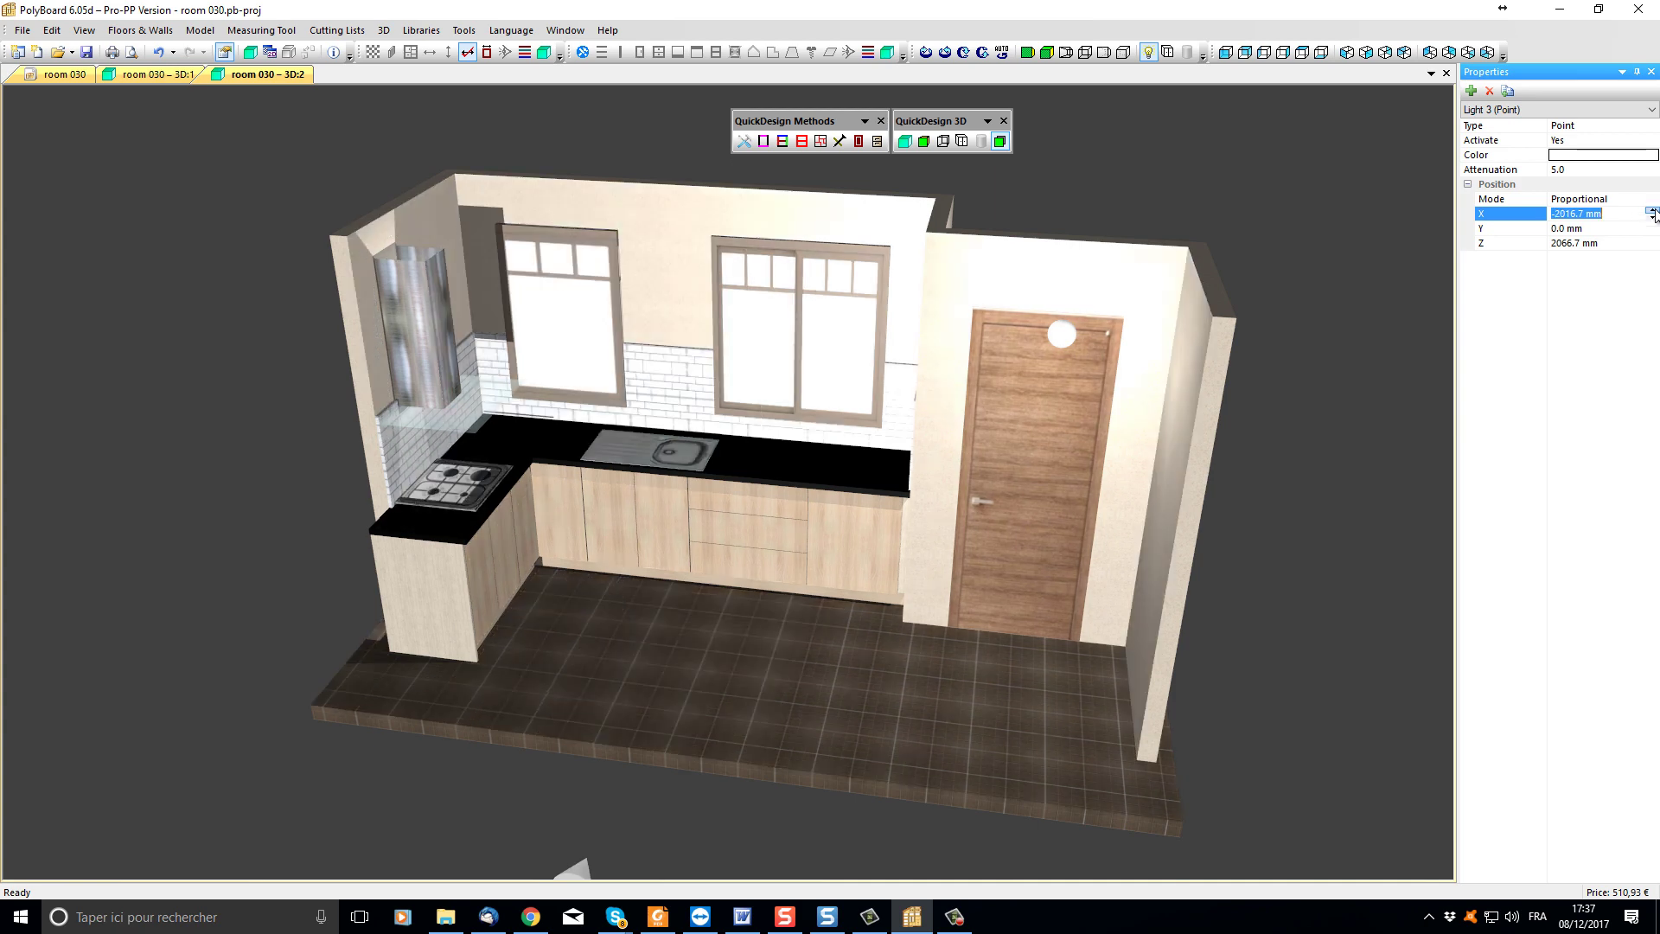
left_click(1650, 243)
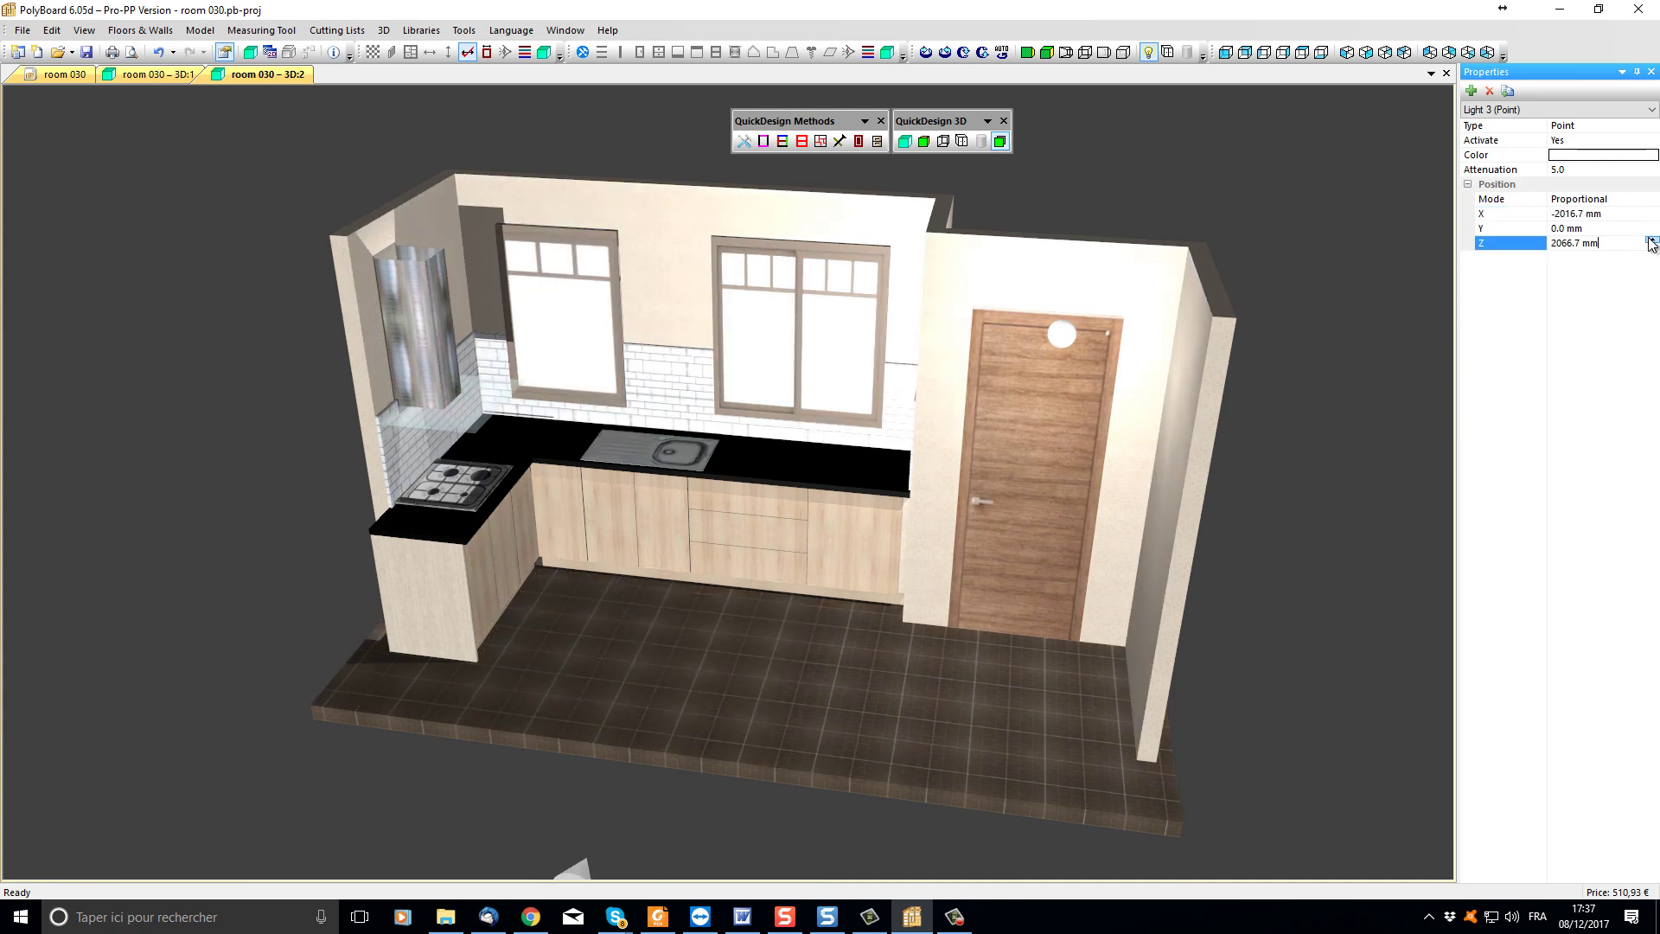
left_click(1652, 241)
left_click(1652, 240)
left_click(1602, 156)
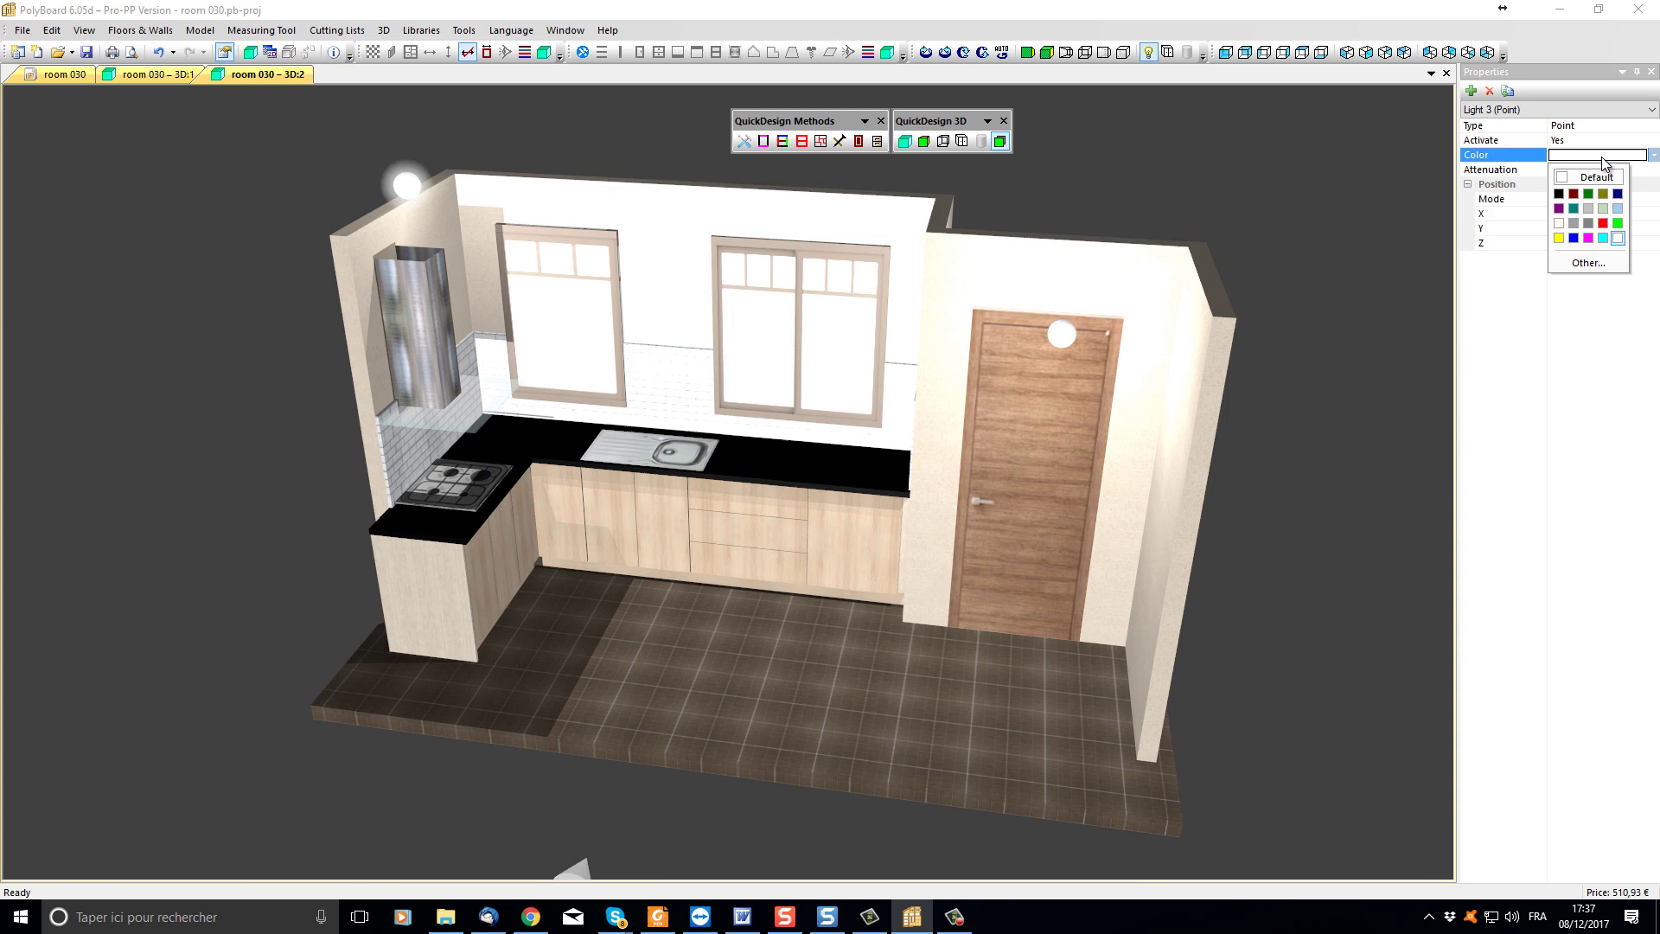
left_click(1588, 209)
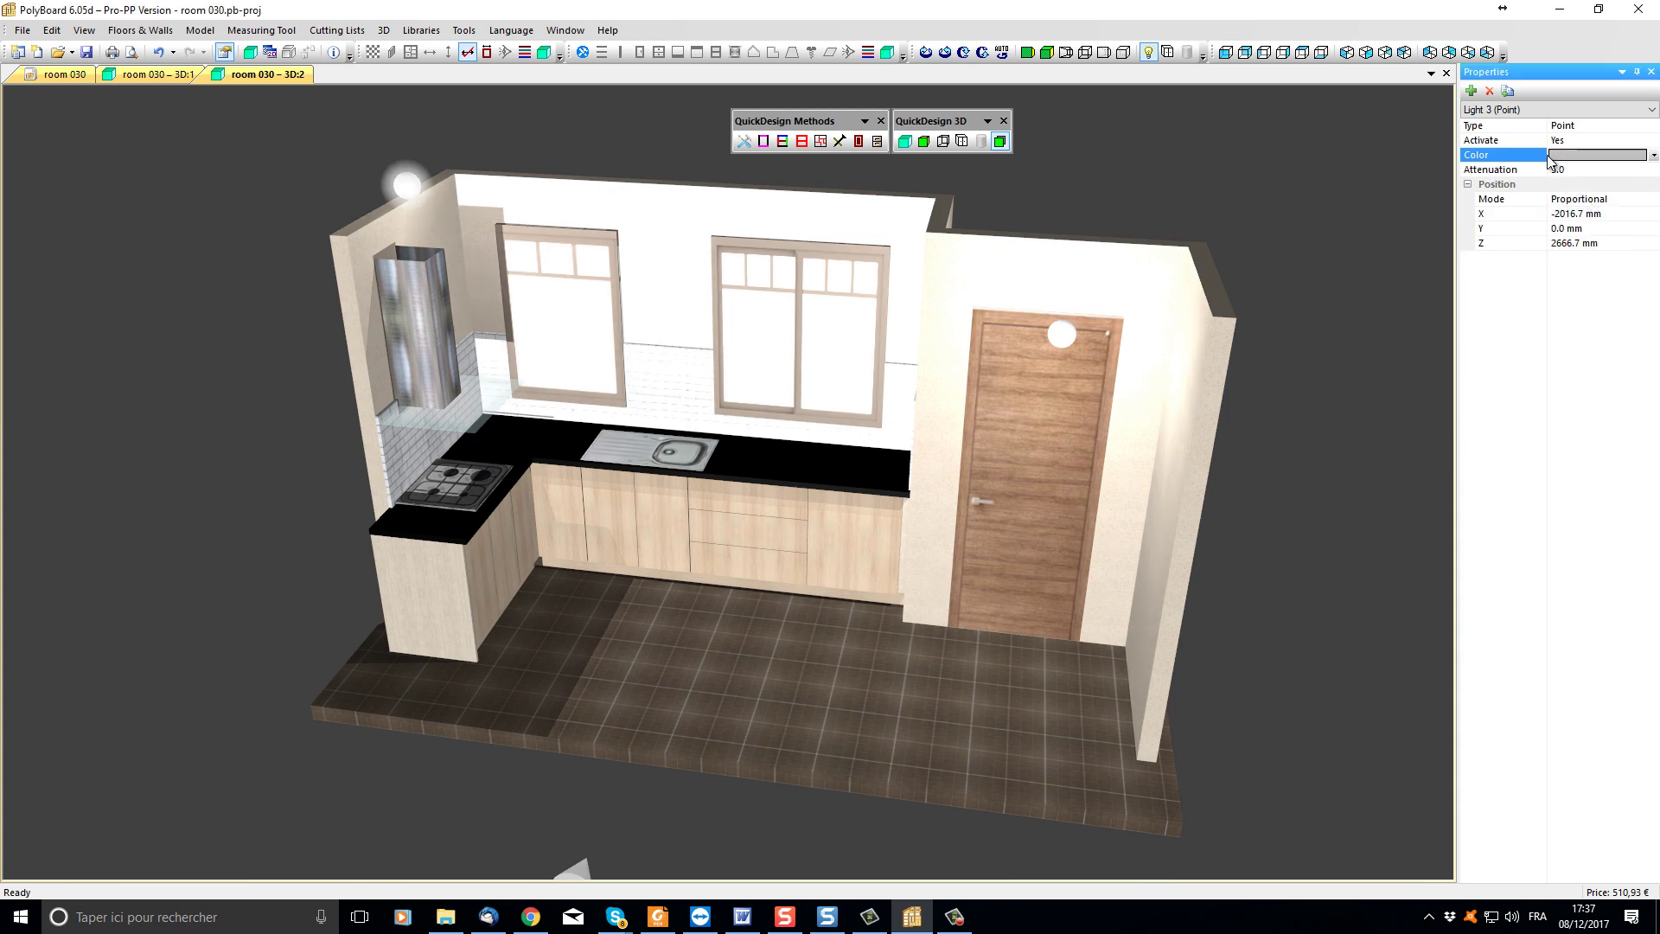
Switch to Light 2 and make its colour grey
left_click(1521, 110)
left_click(1509, 153)
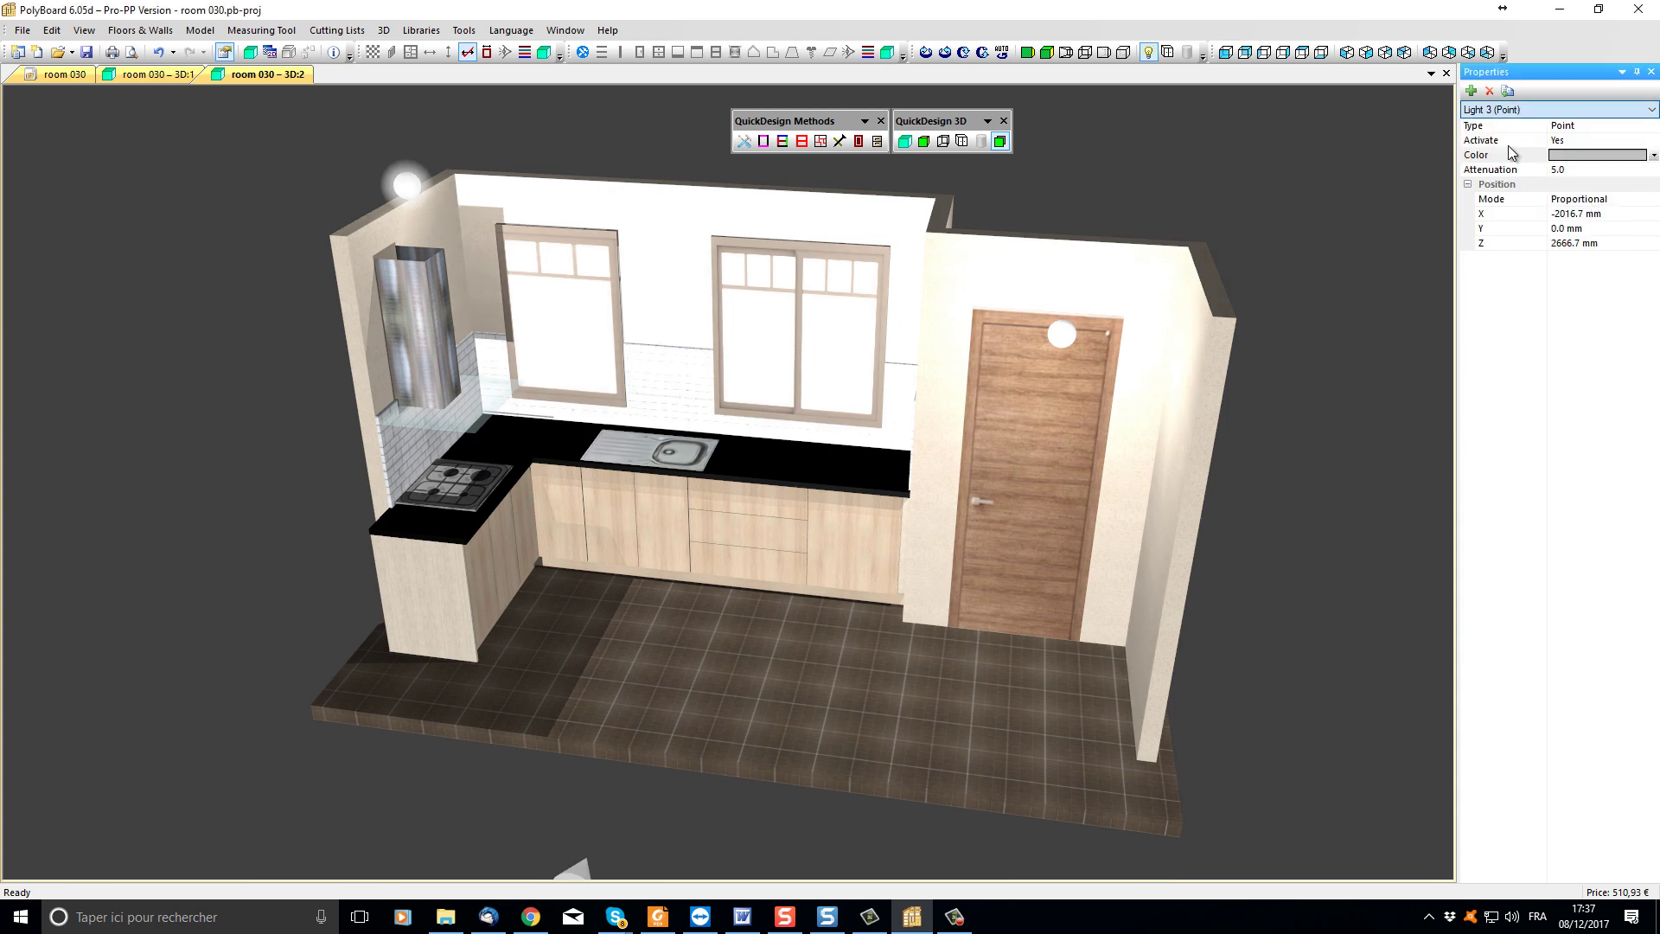
key("Up")
left_click(1565, 159)
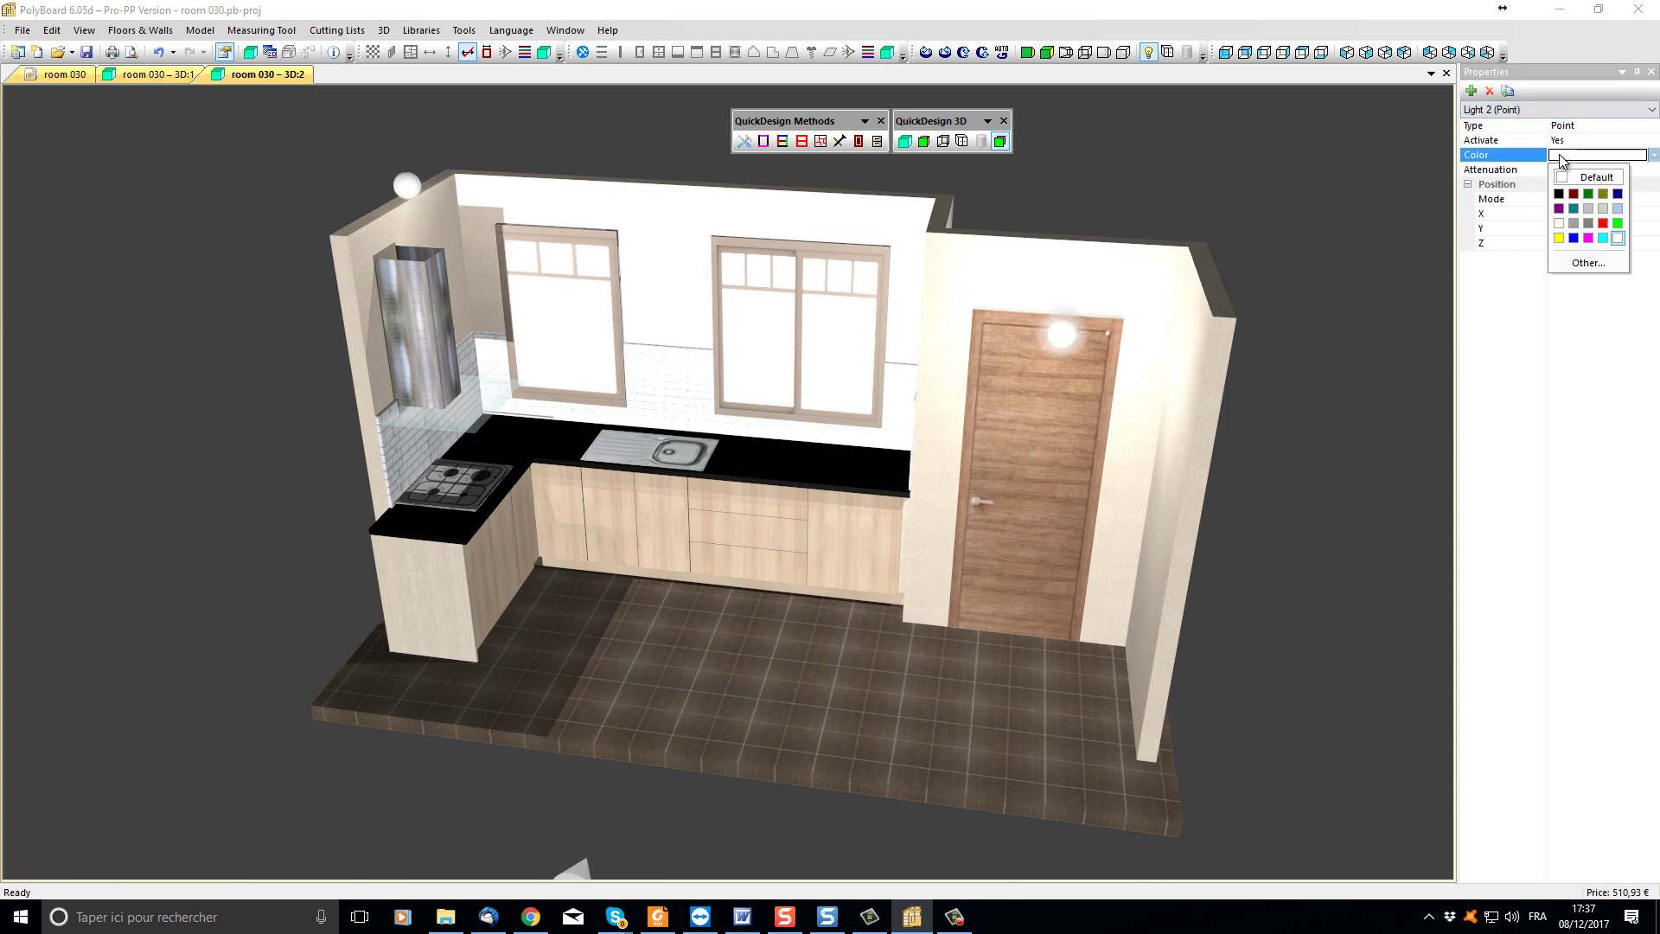
left_click(1588, 208)
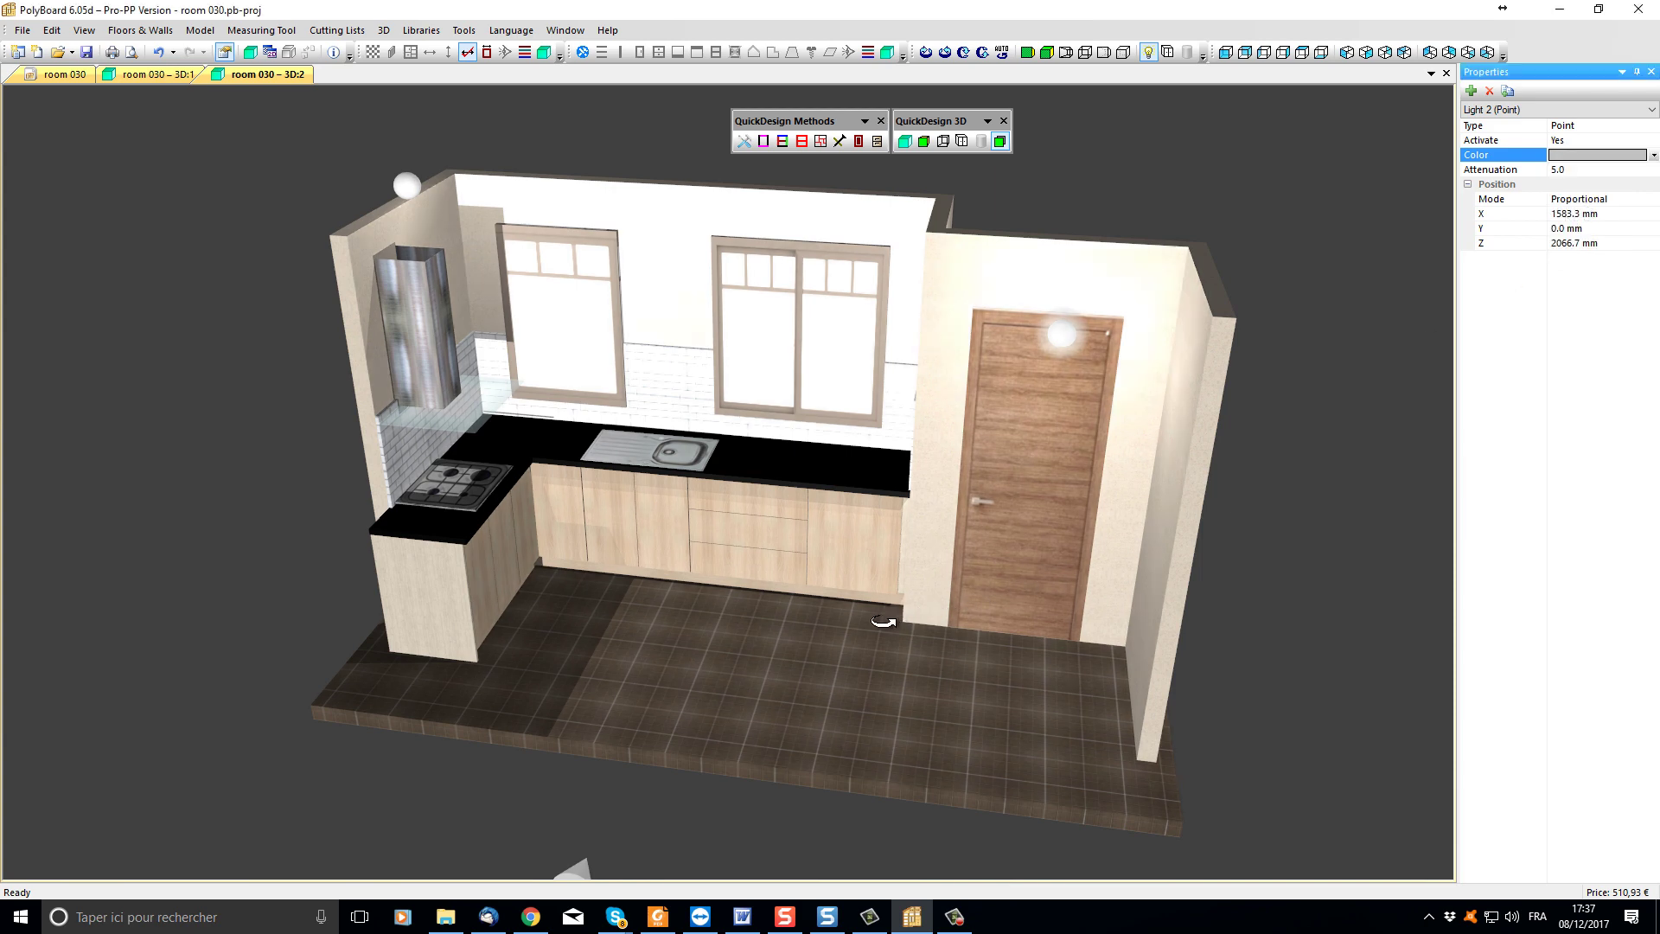
Raise Light 1 (Directional) to a 30° vertical angle
left_click_drag(883, 620, 845, 572)
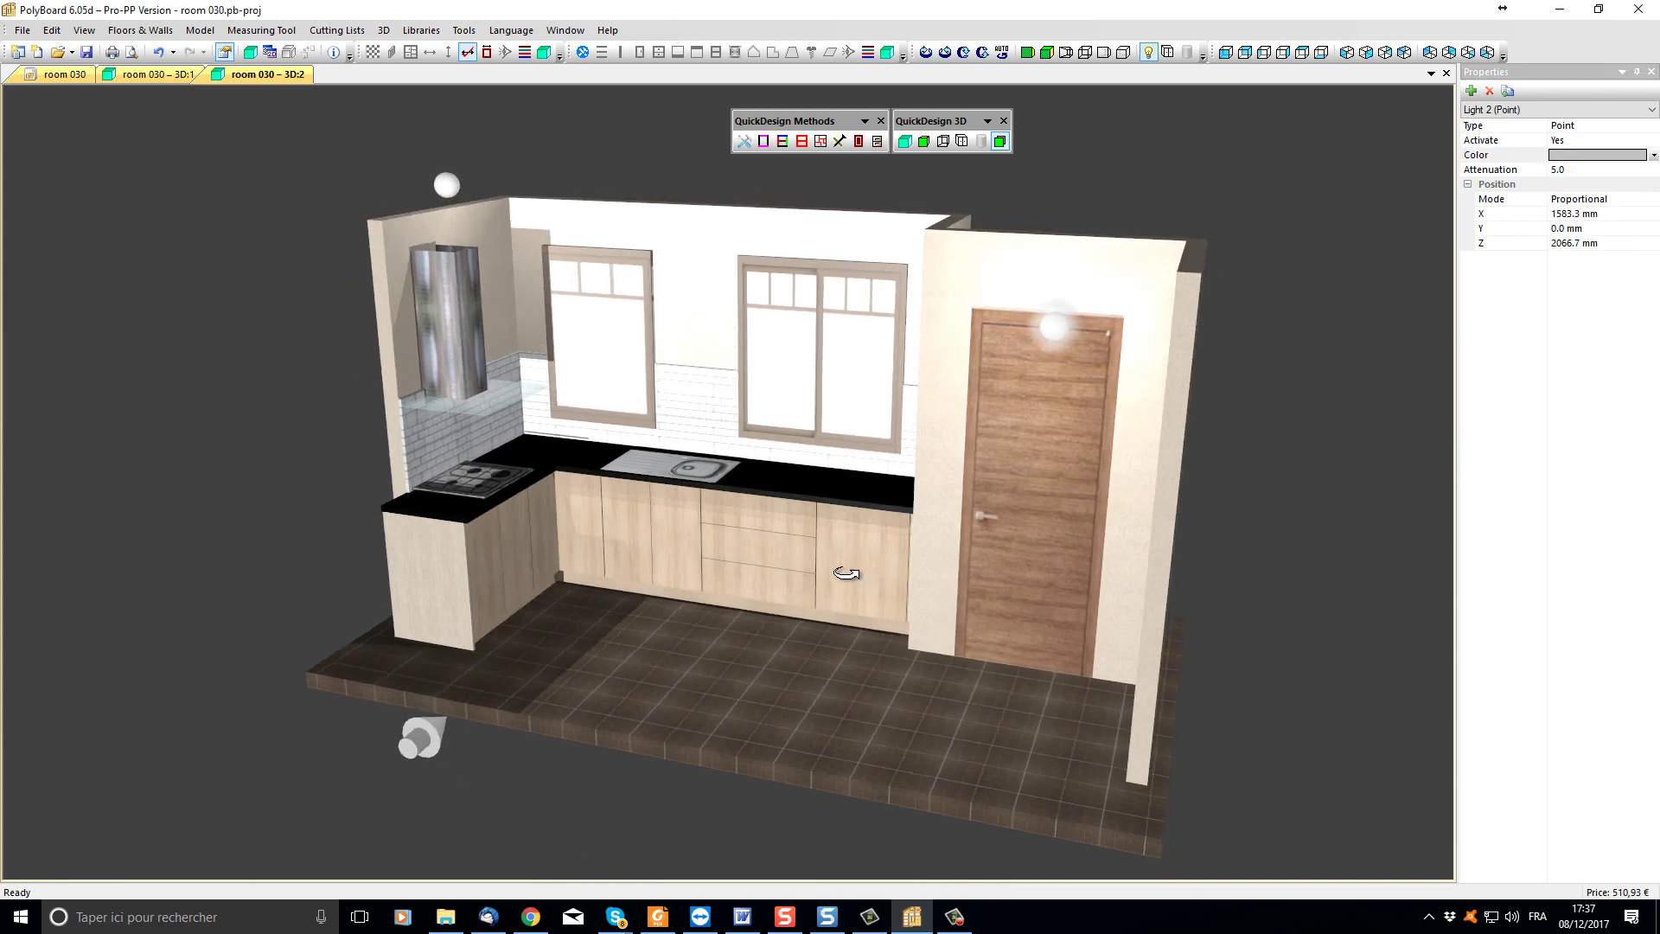
left_click(1487, 110)
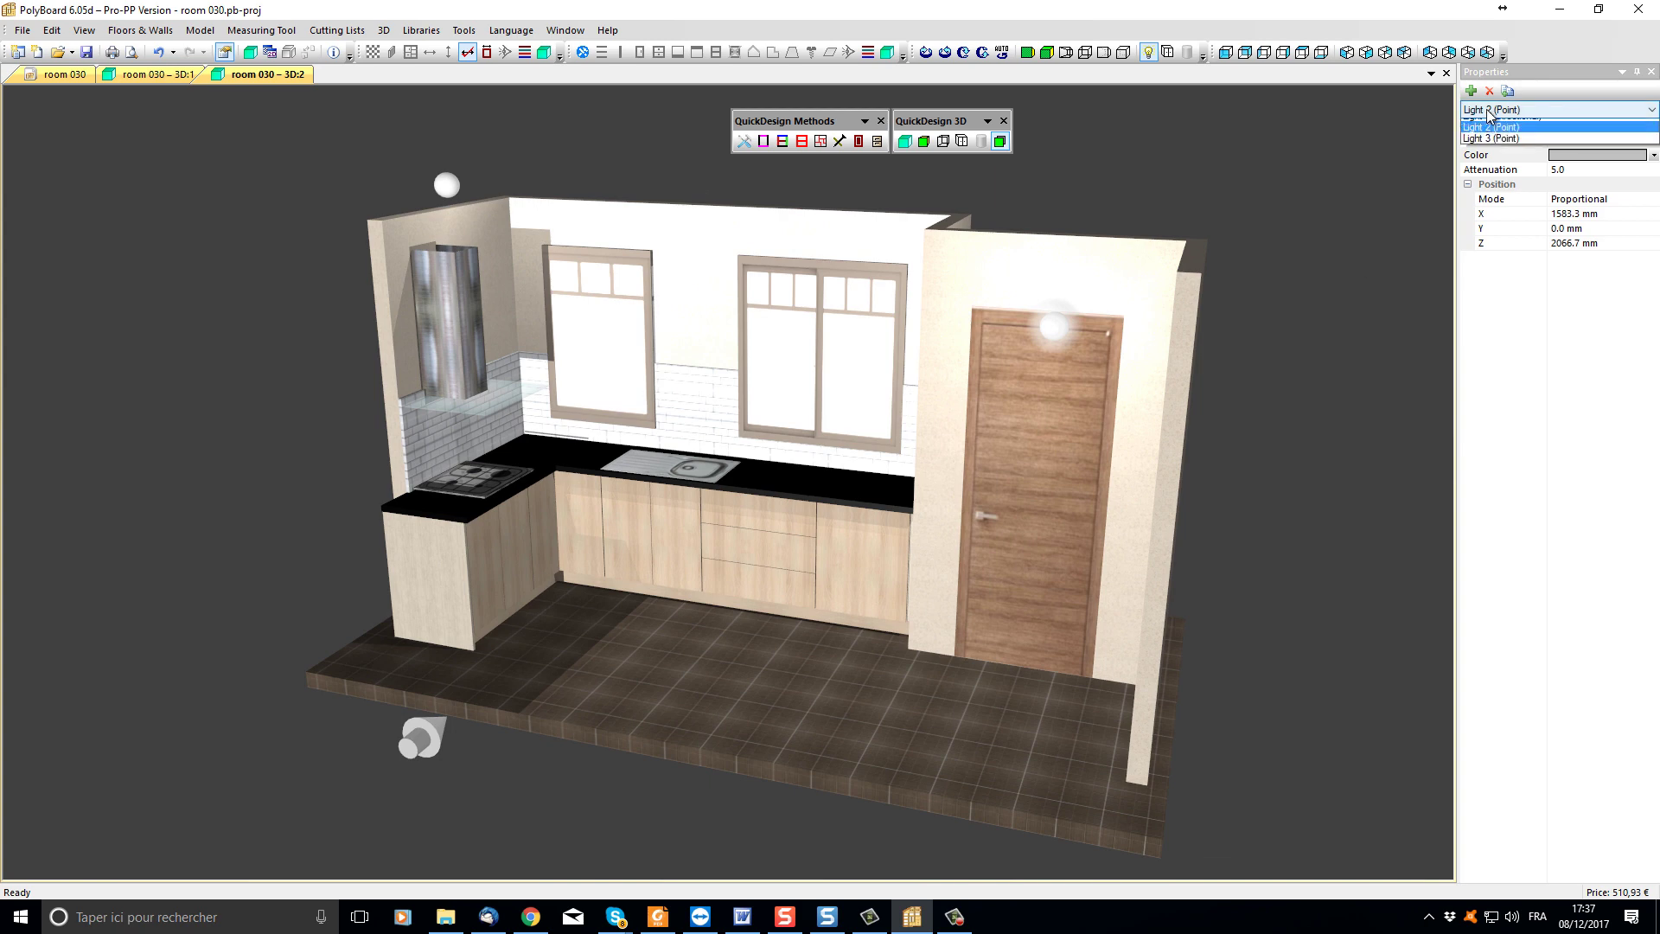
left_click(1495, 137)
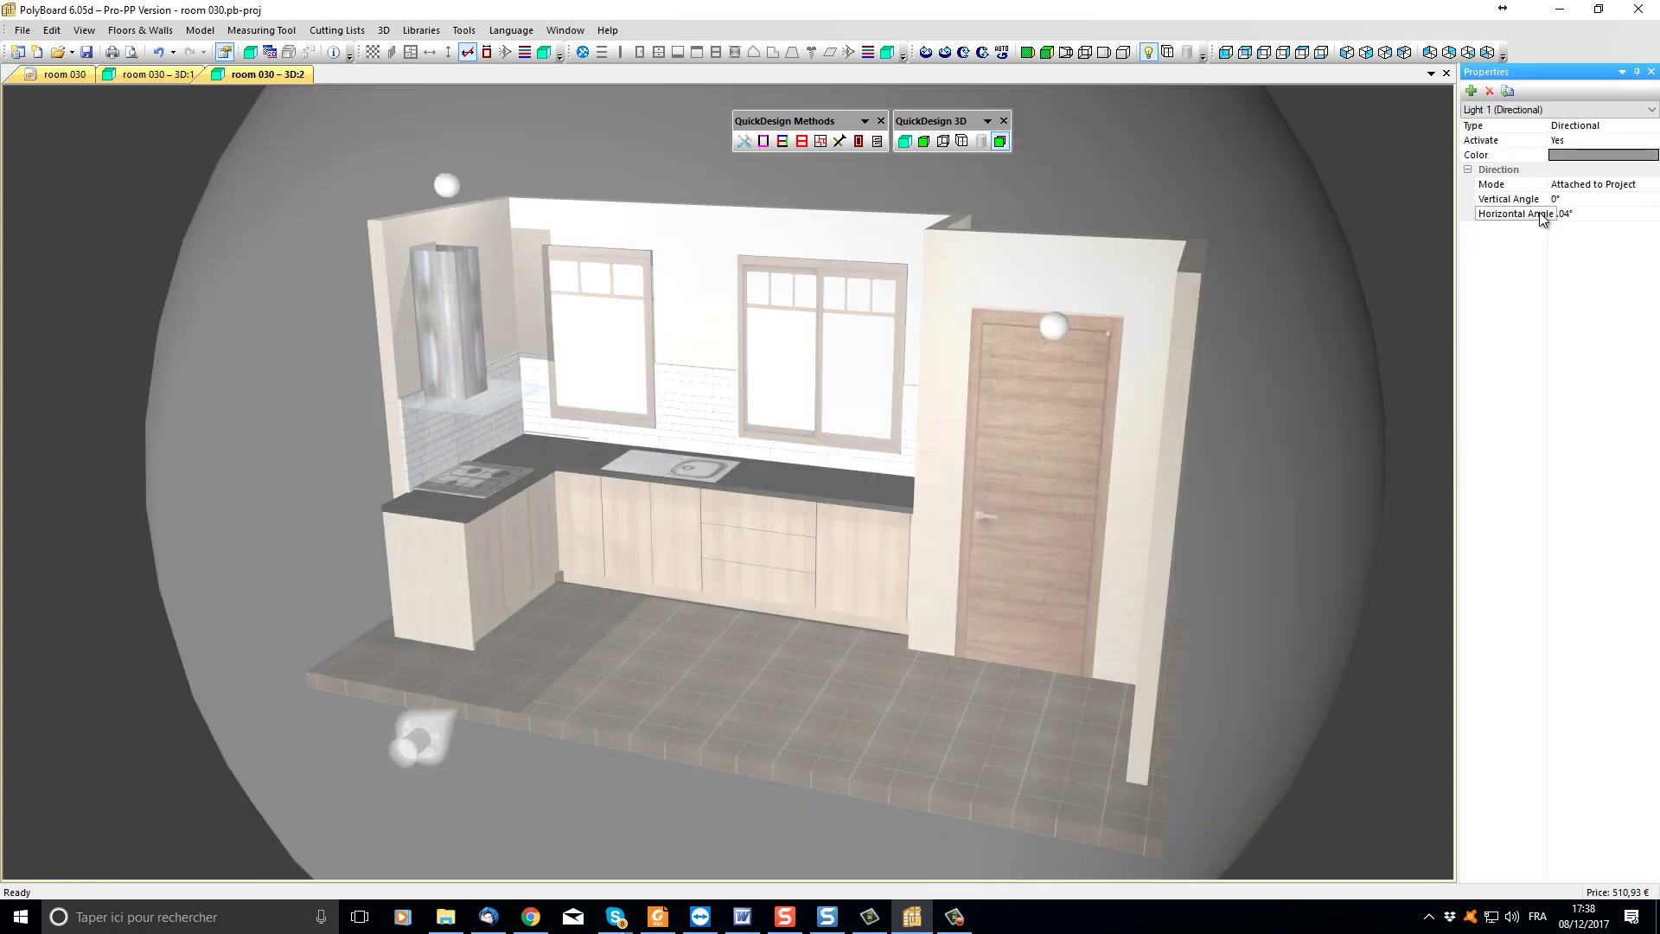
left_click(1653, 197)
left_click_drag(1653, 197, 1653, 197)
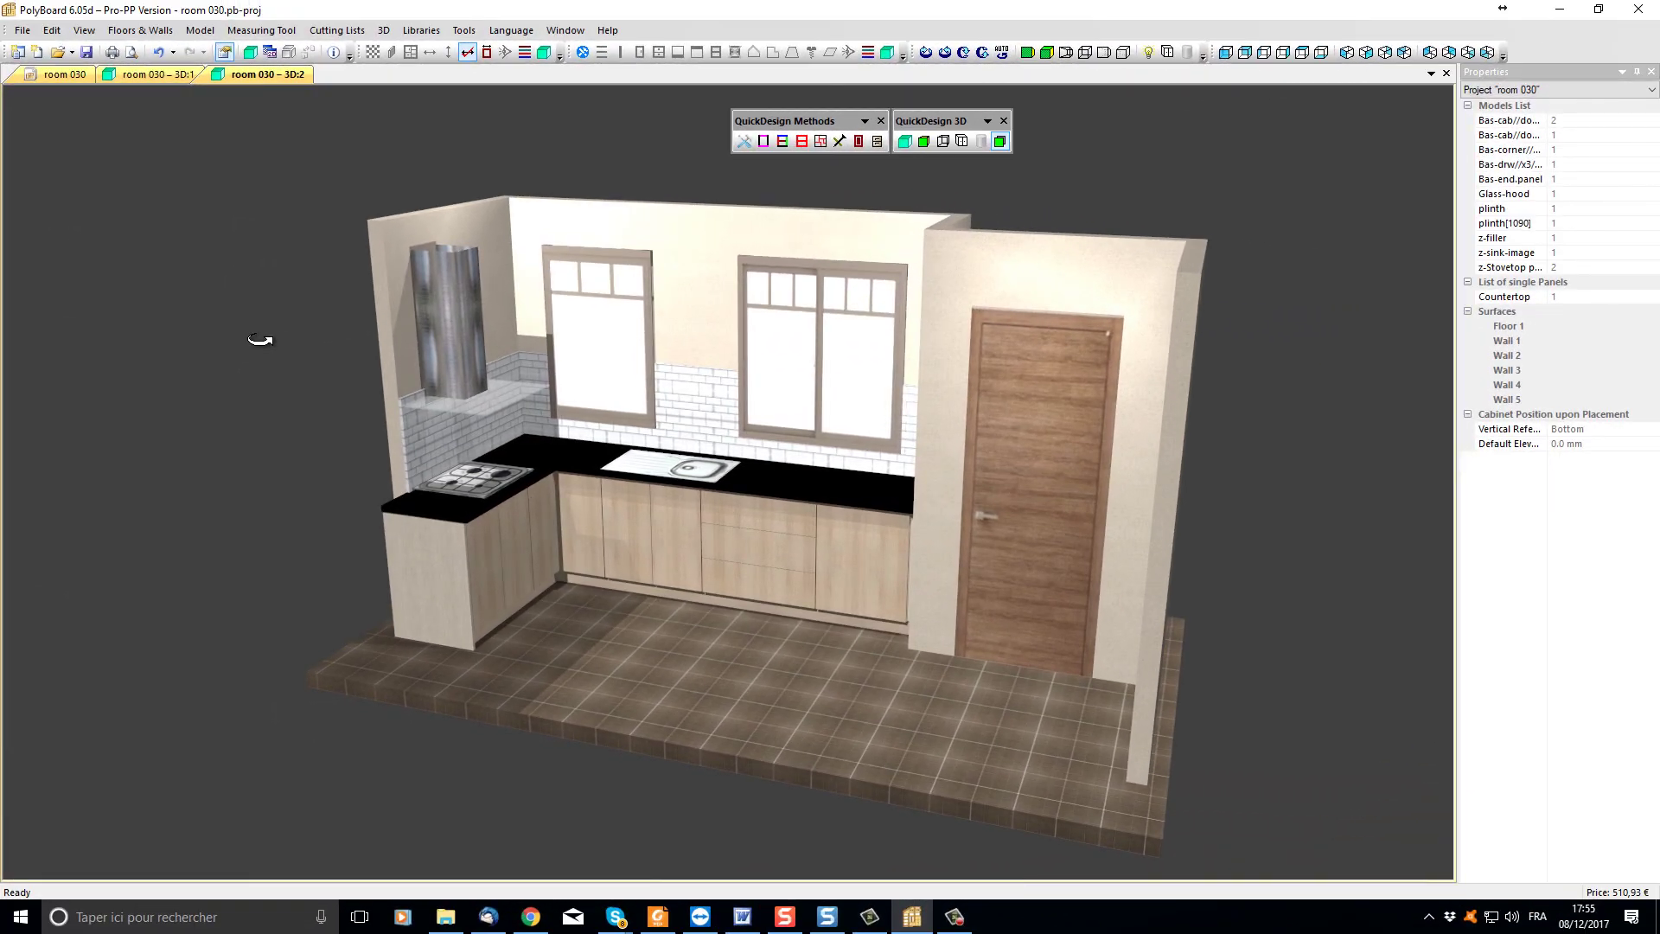
Return to the wireframe room 030 tab and pick the 0-edging/all-010/fac-020 edging style
key("ctrl+Tab")
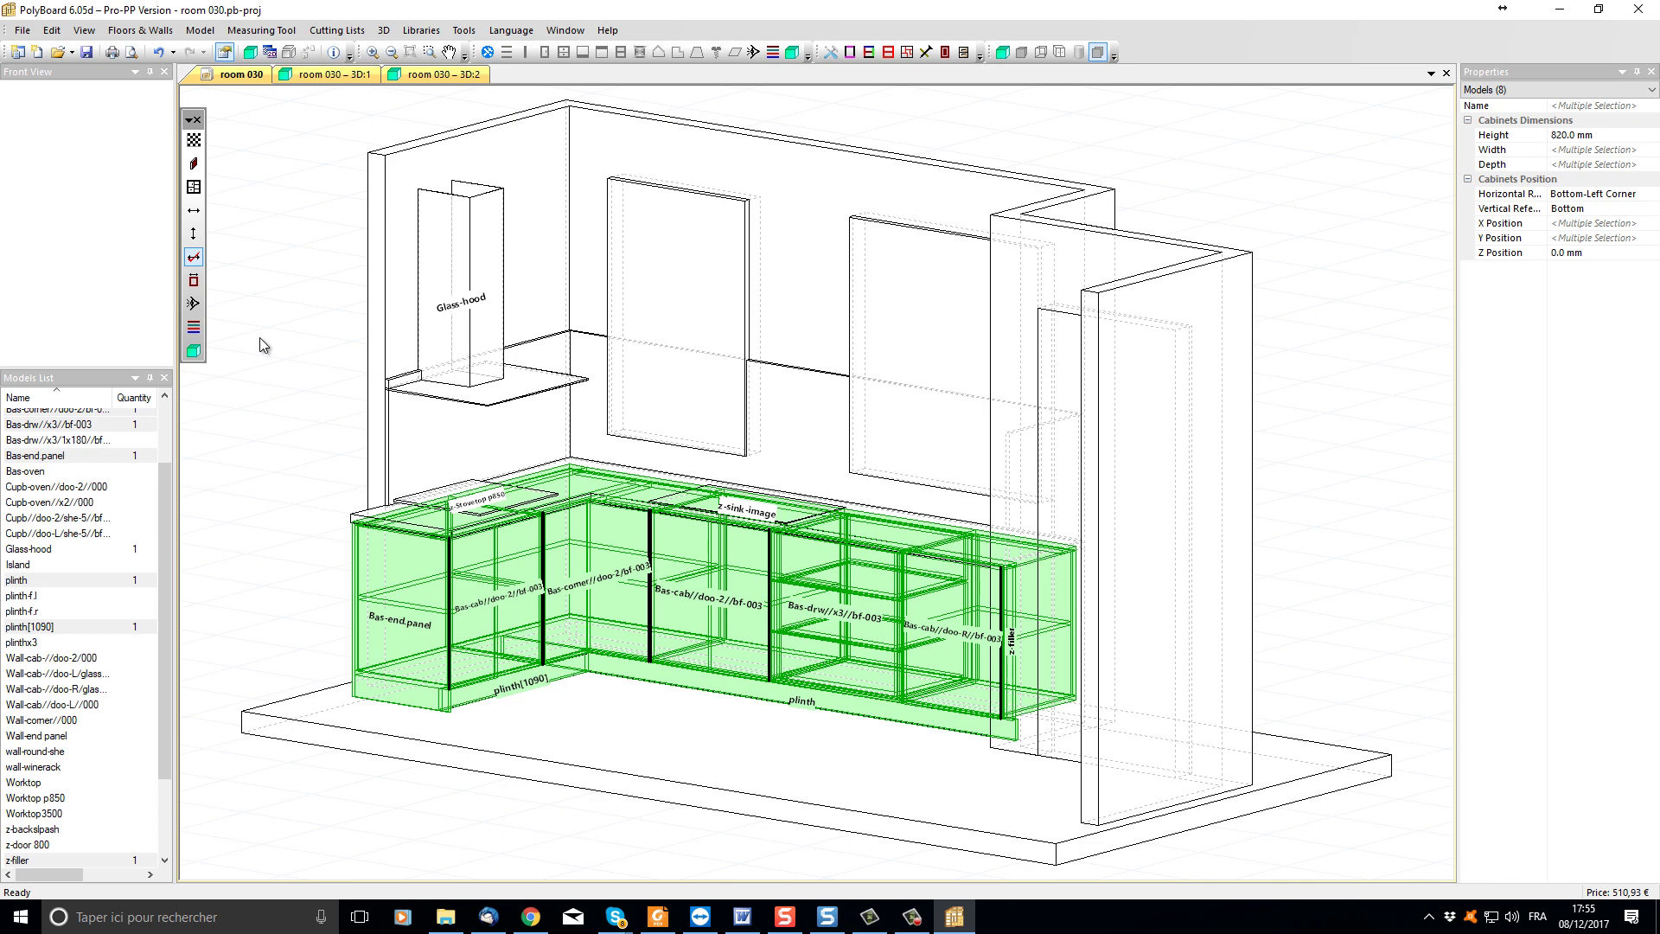
left_click(888, 53)
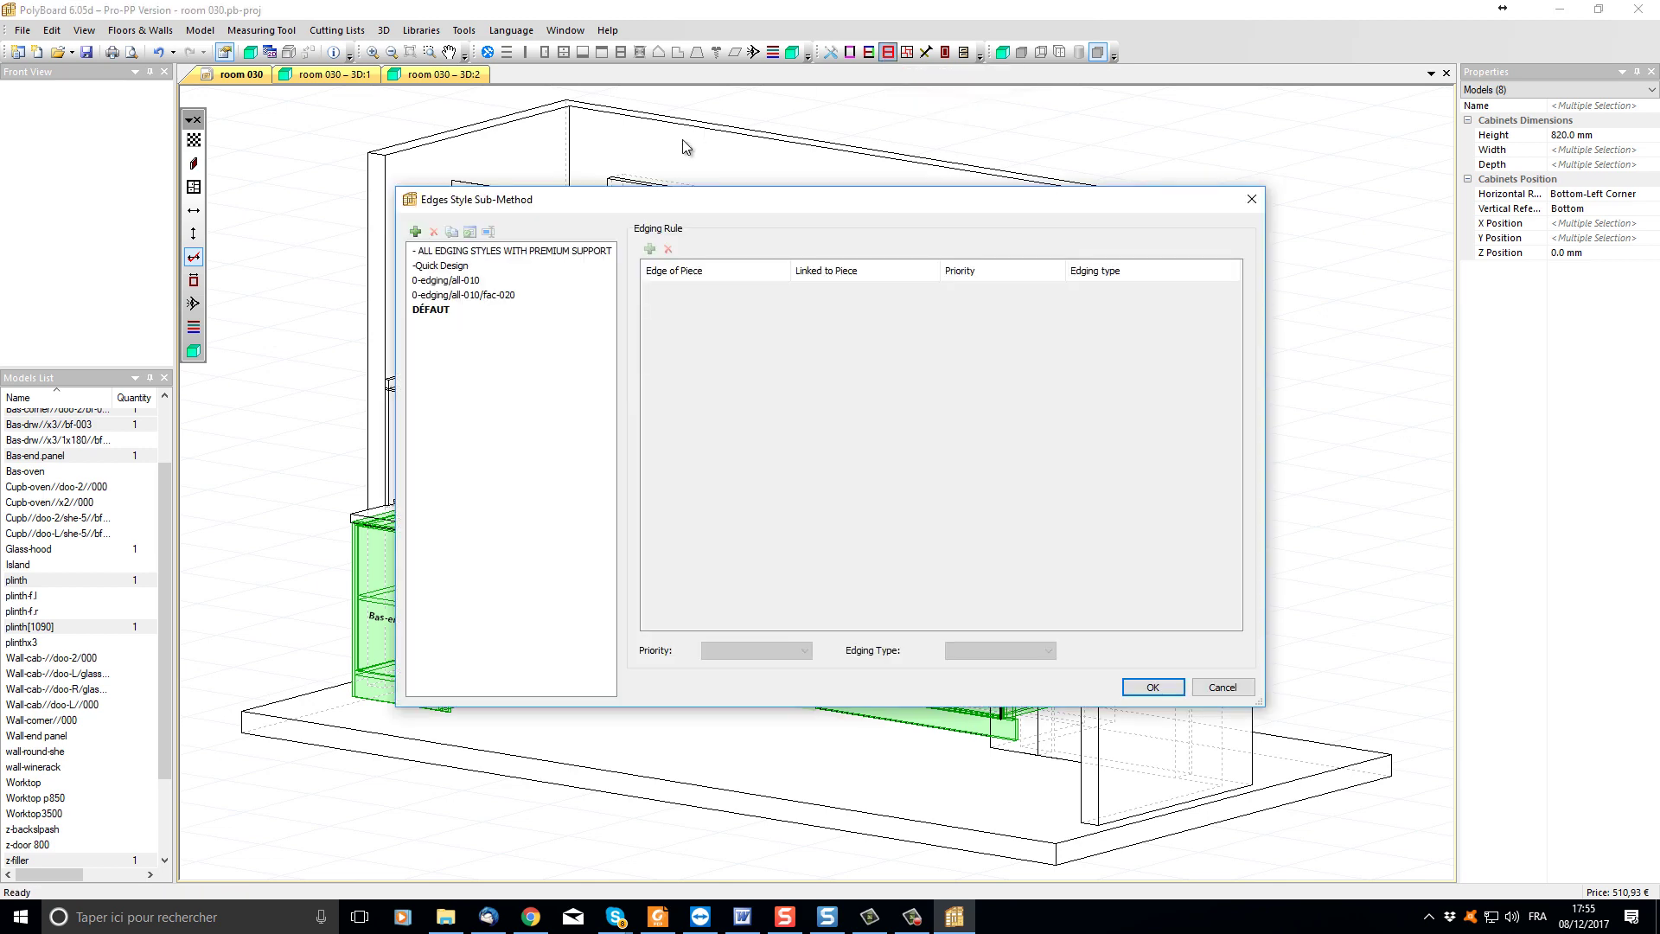
left_click(471, 296)
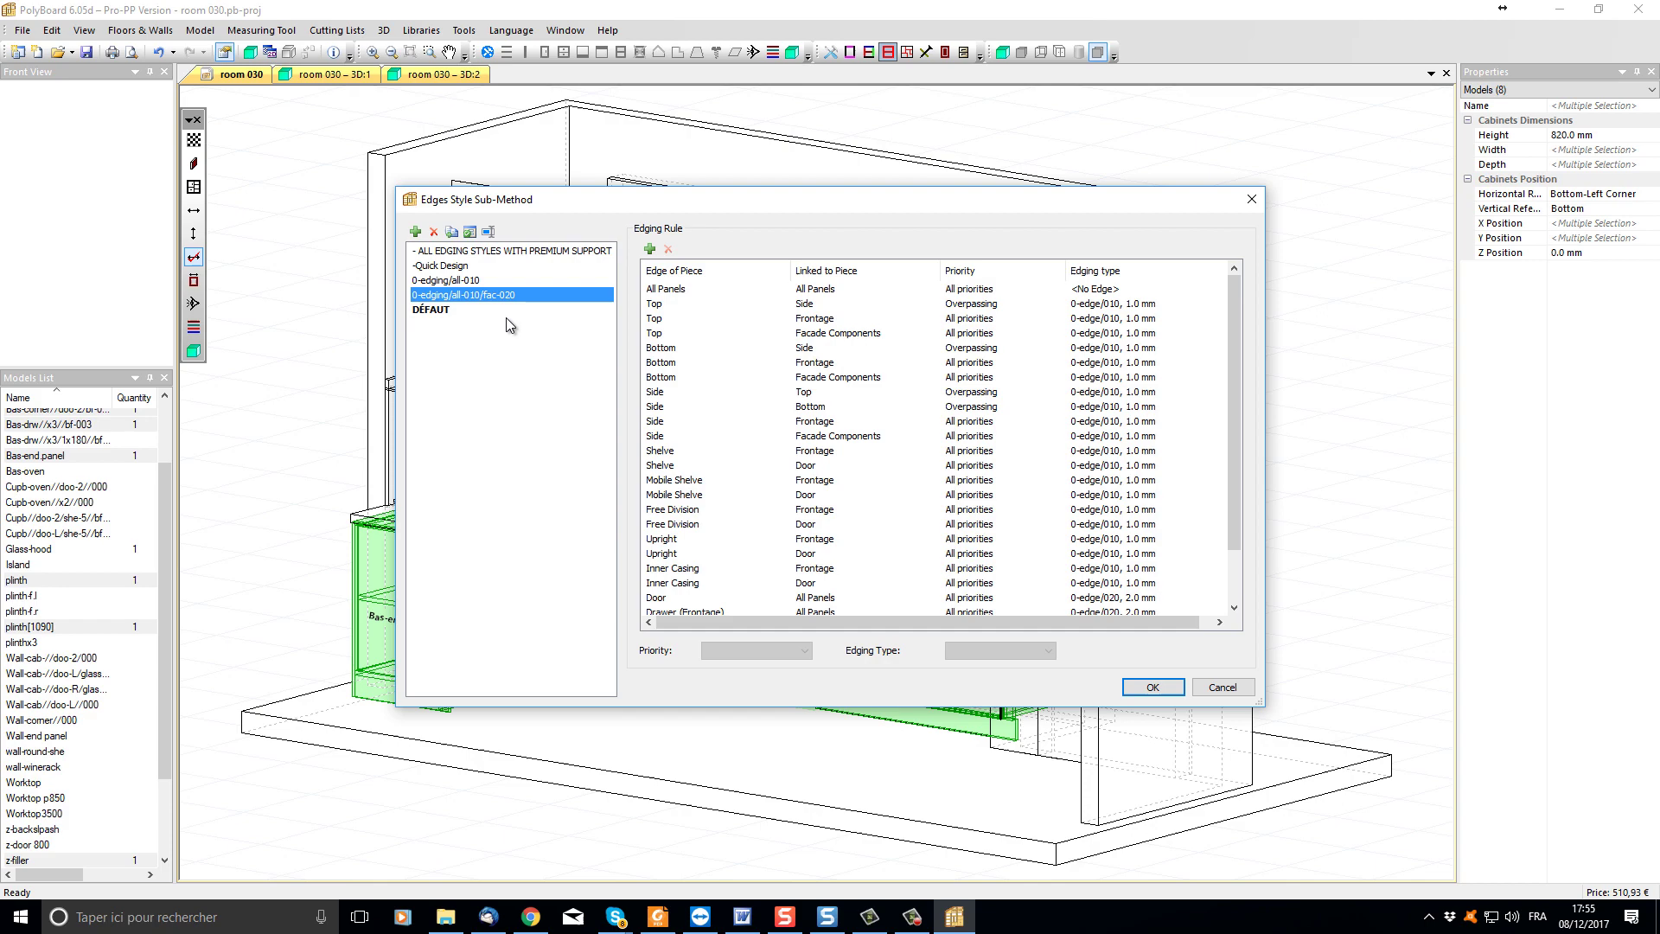
Apply the chosen edging style, then open all doors and drawers in the 3D:2 view
left_click(1152, 686)
left_click(812, 497)
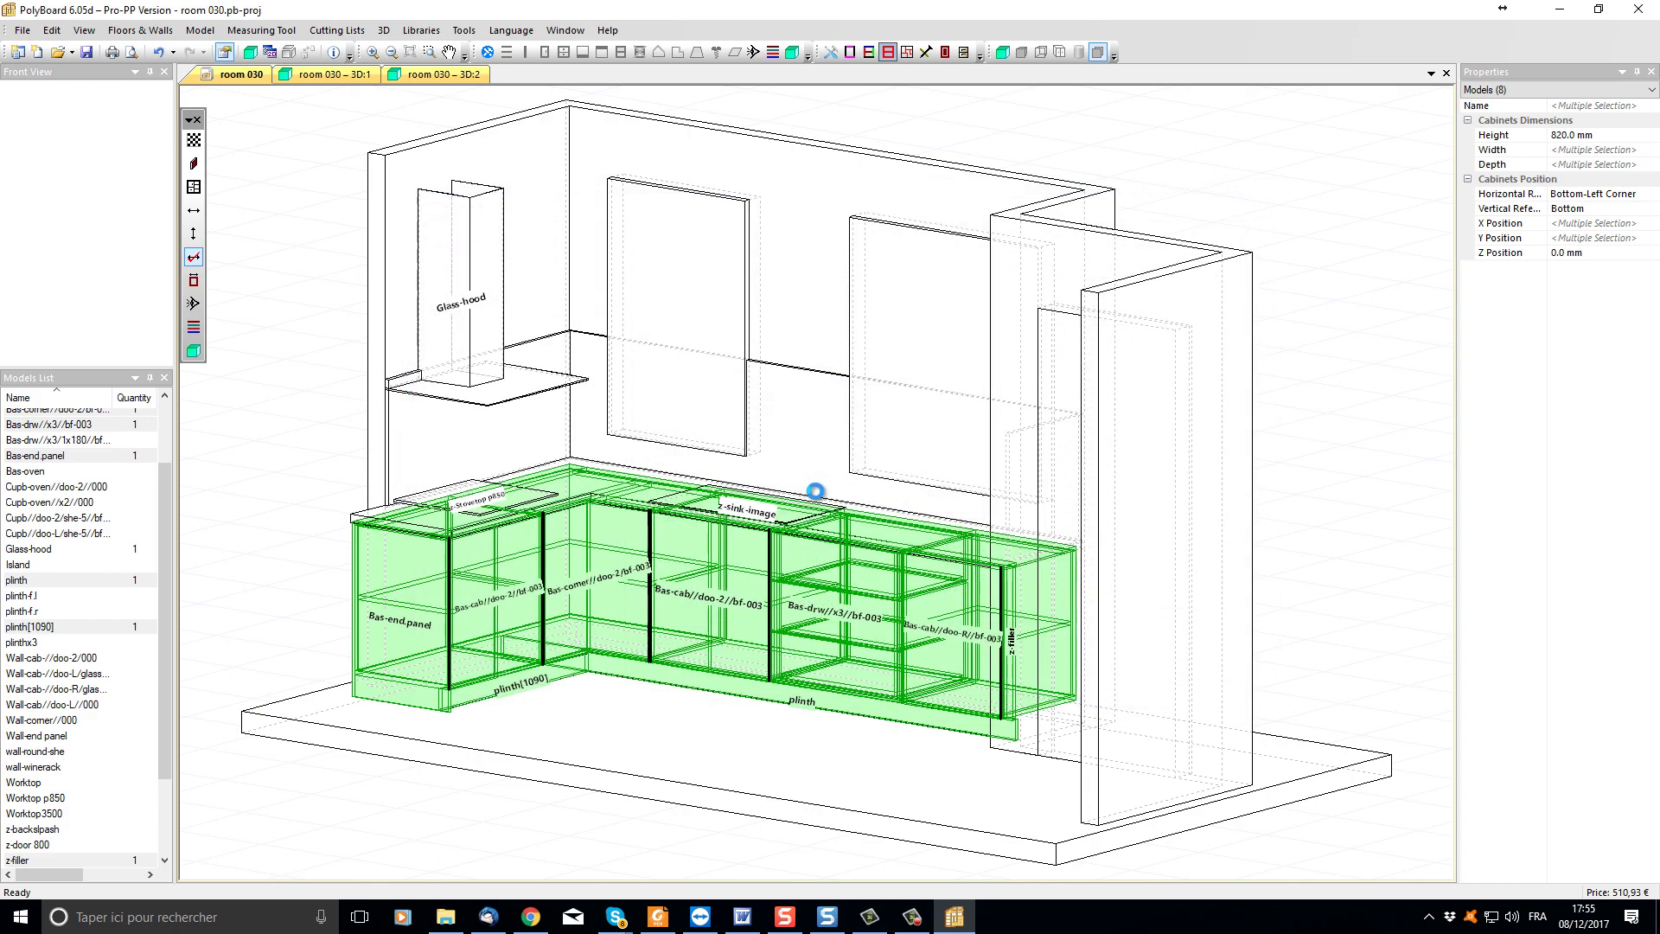
left_click(445, 75)
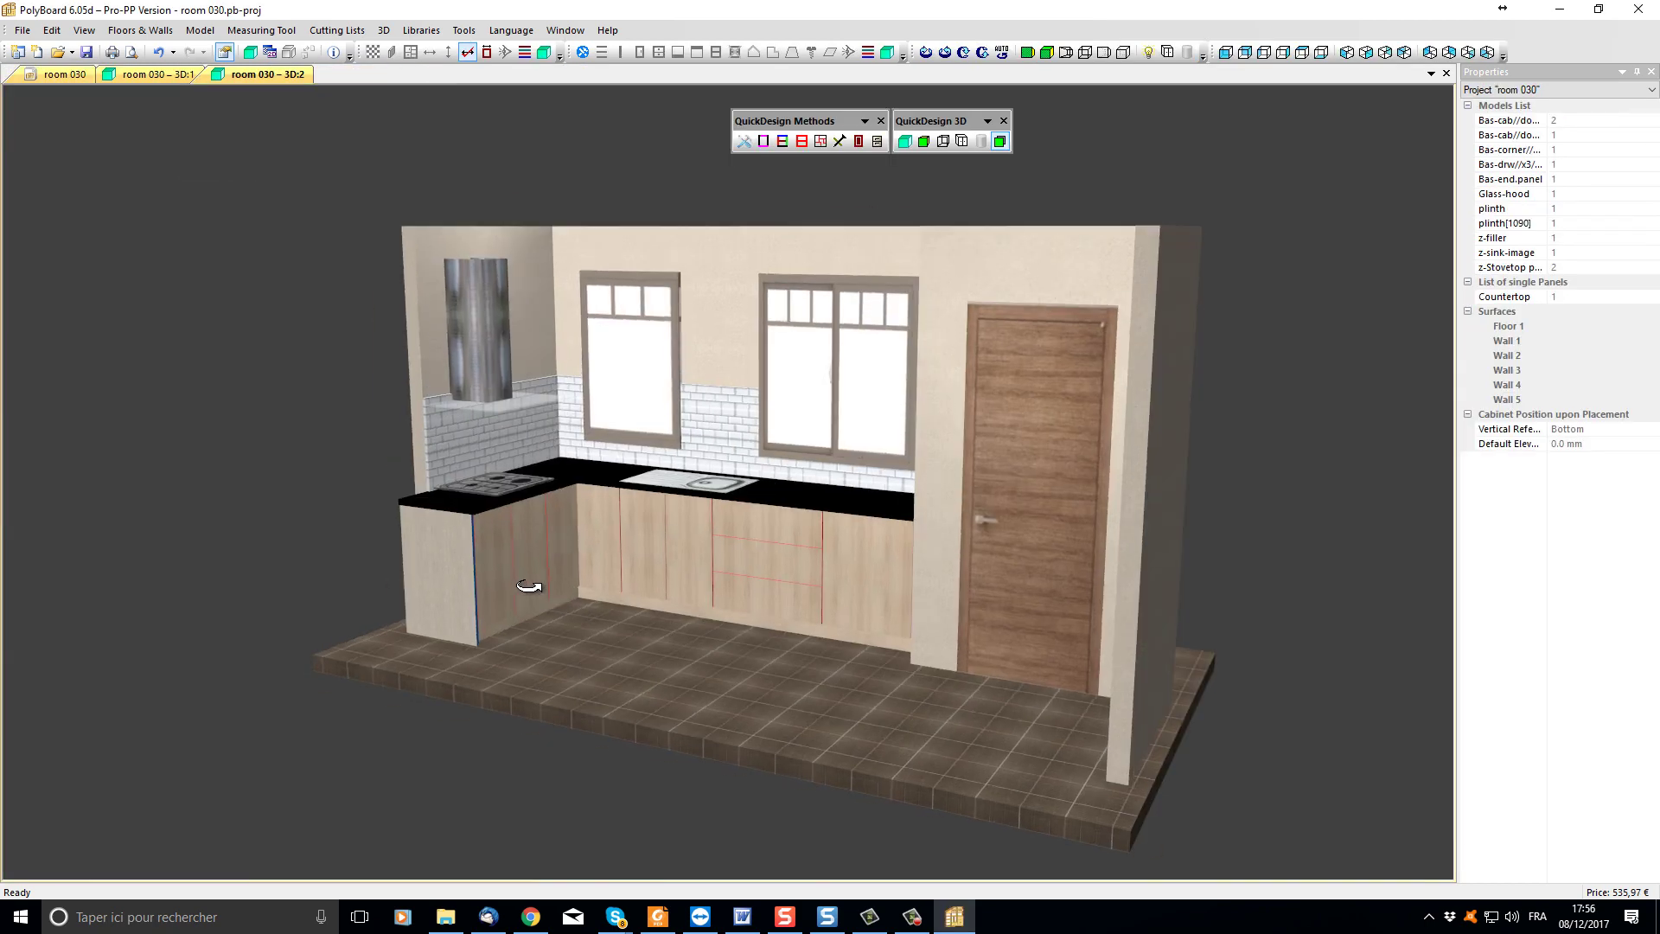
scroll(529, 586, "up", 3)
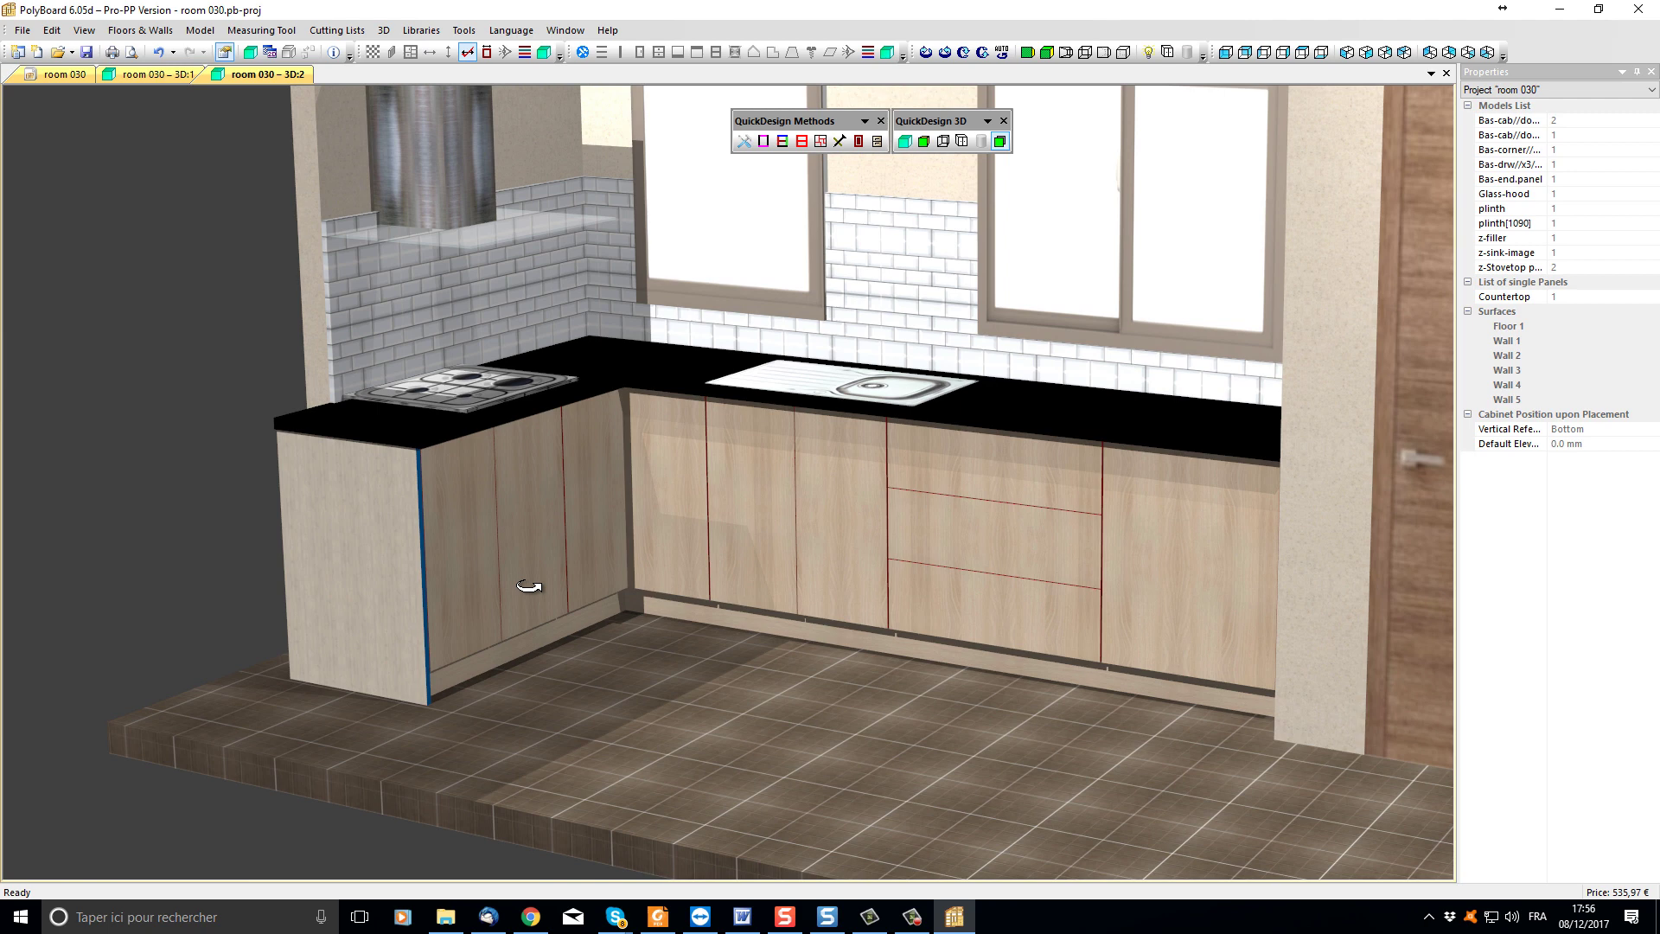
left_click(963, 142)
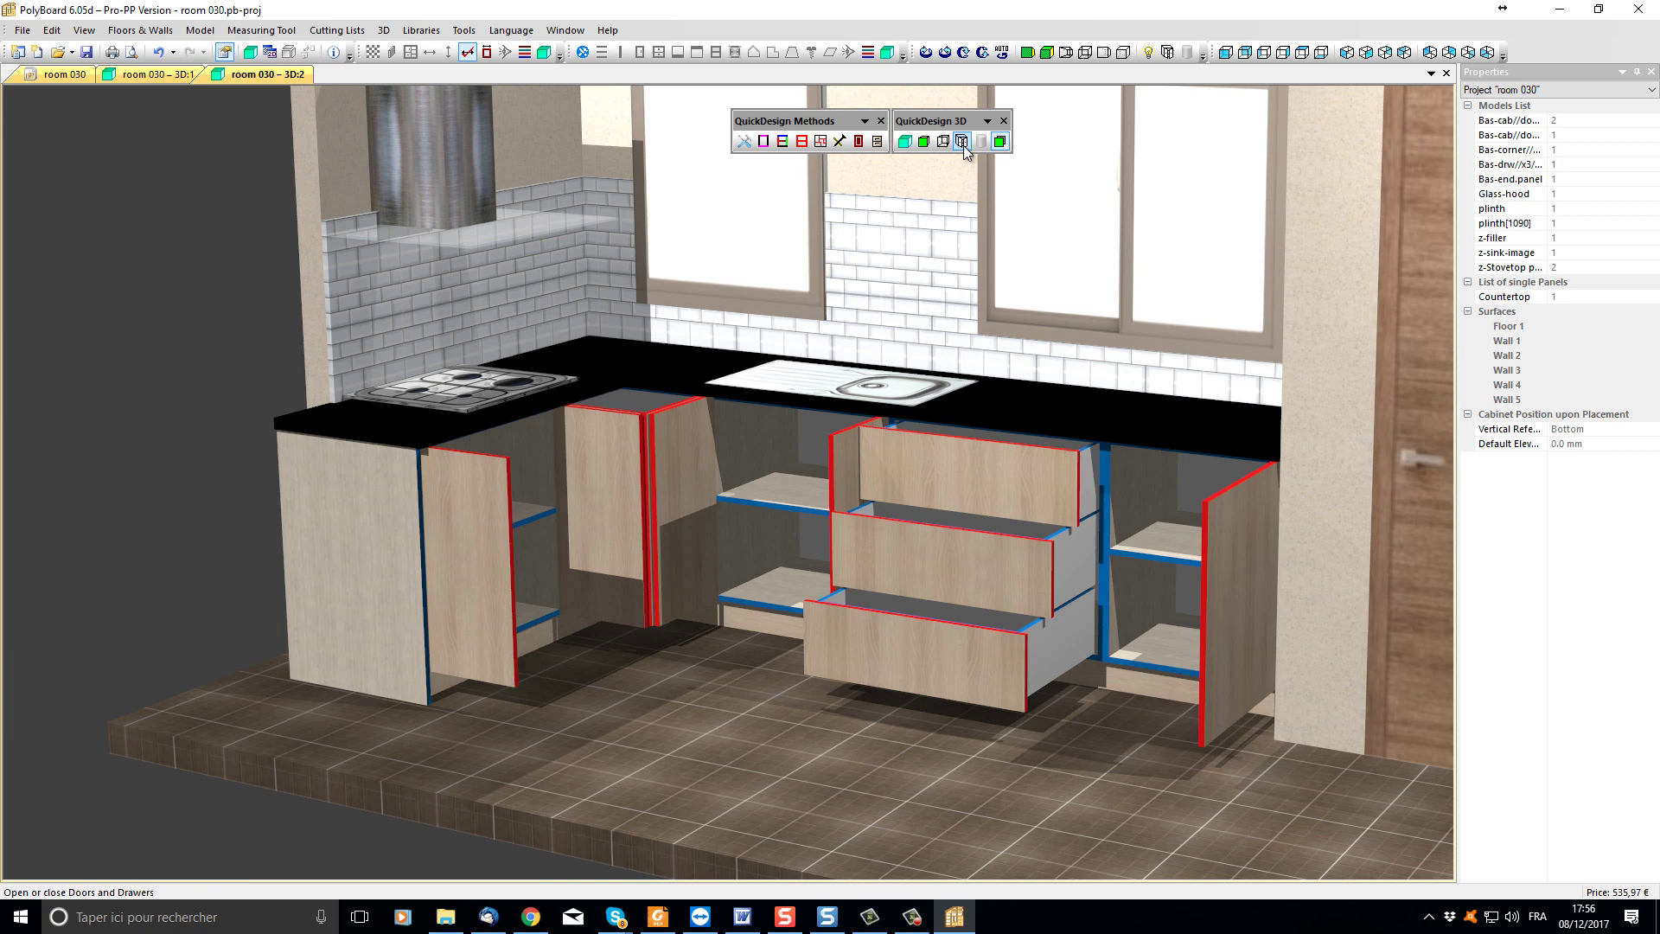
left_click(962, 143)
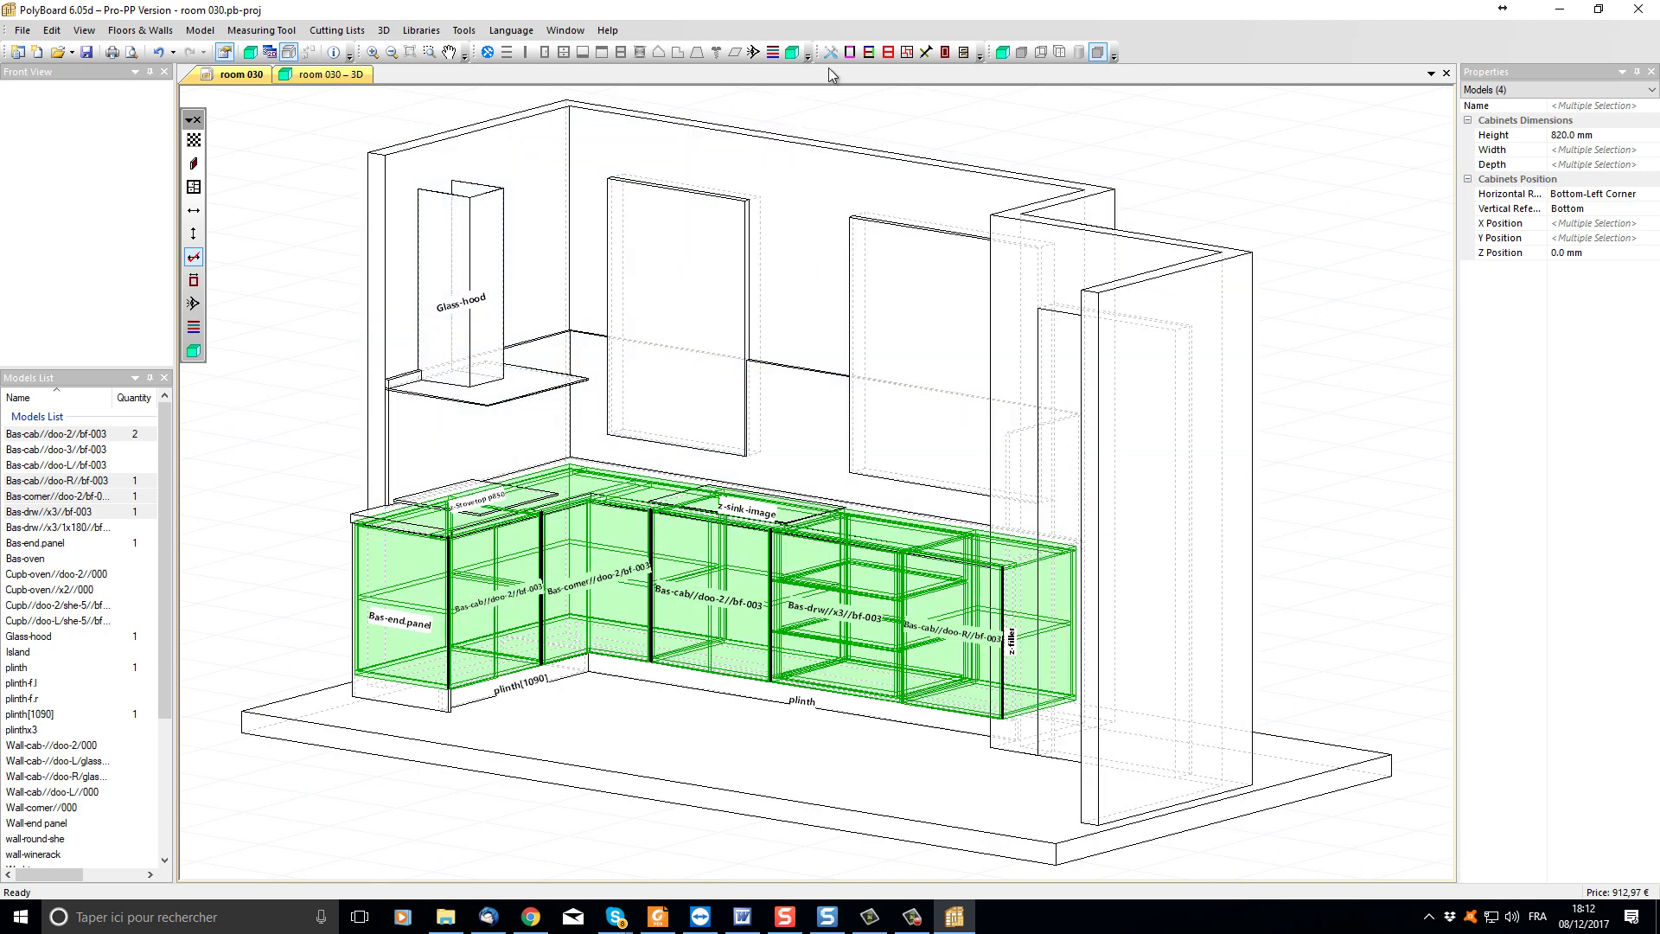
Set the selected cabinets' fitting links to z-nest//VB36-010//Rafix-010//bck-screw, applied to whole cabinets
left_click(926, 52)
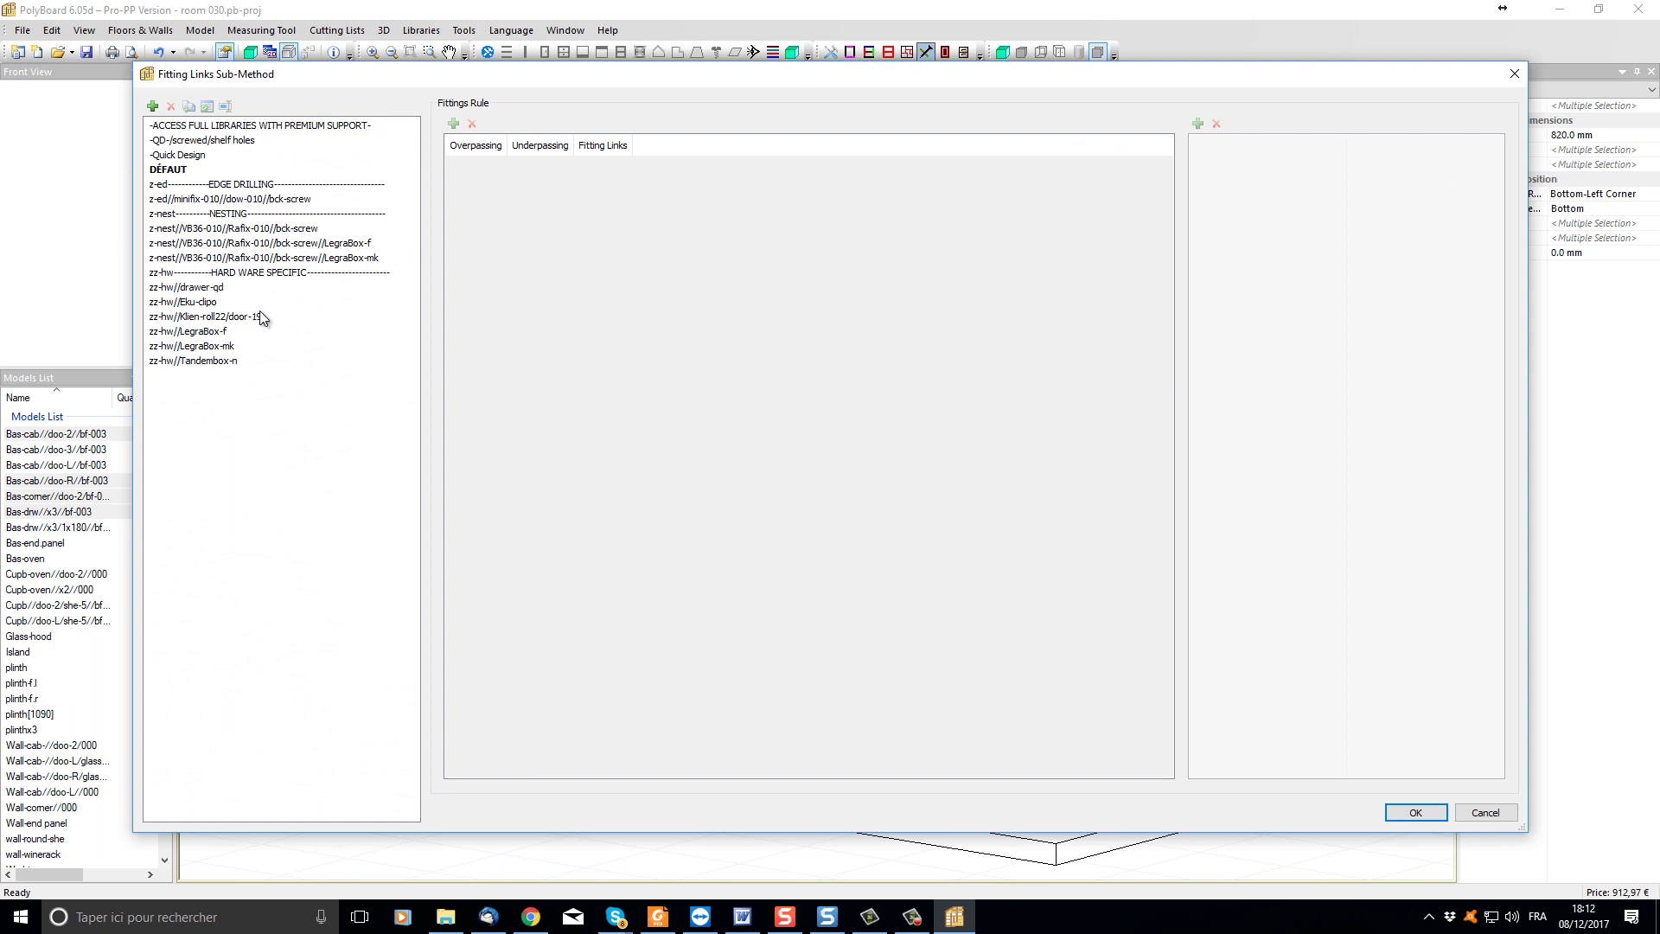
left_click(239, 231)
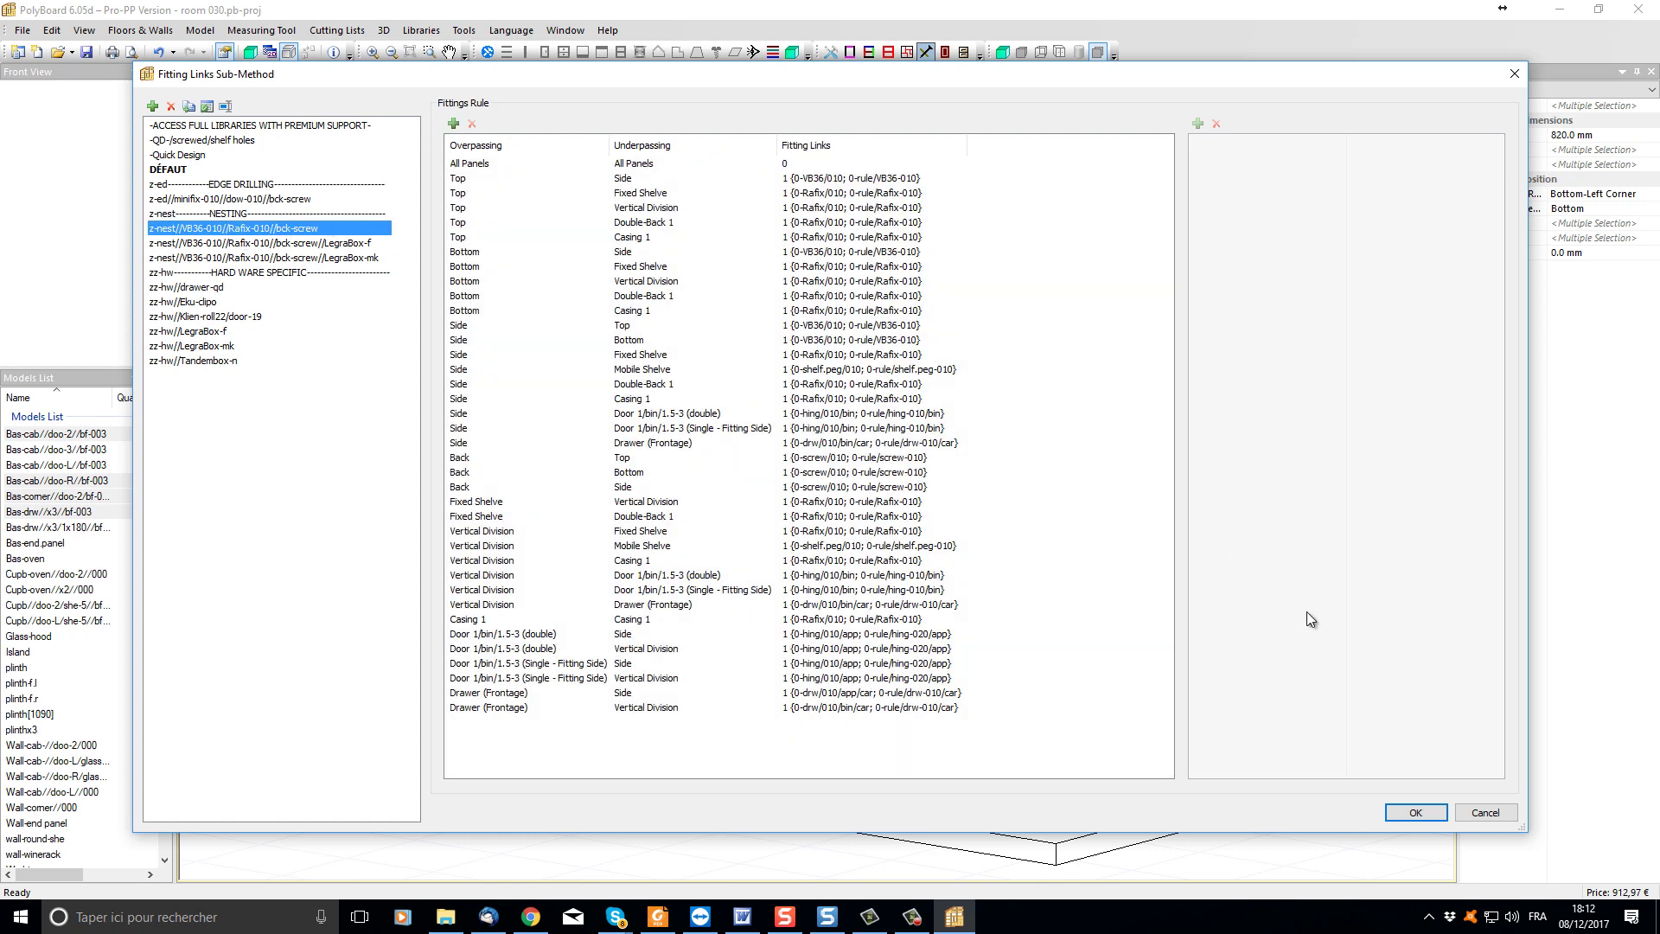
left_click(1414, 812)
left_click(800, 497)
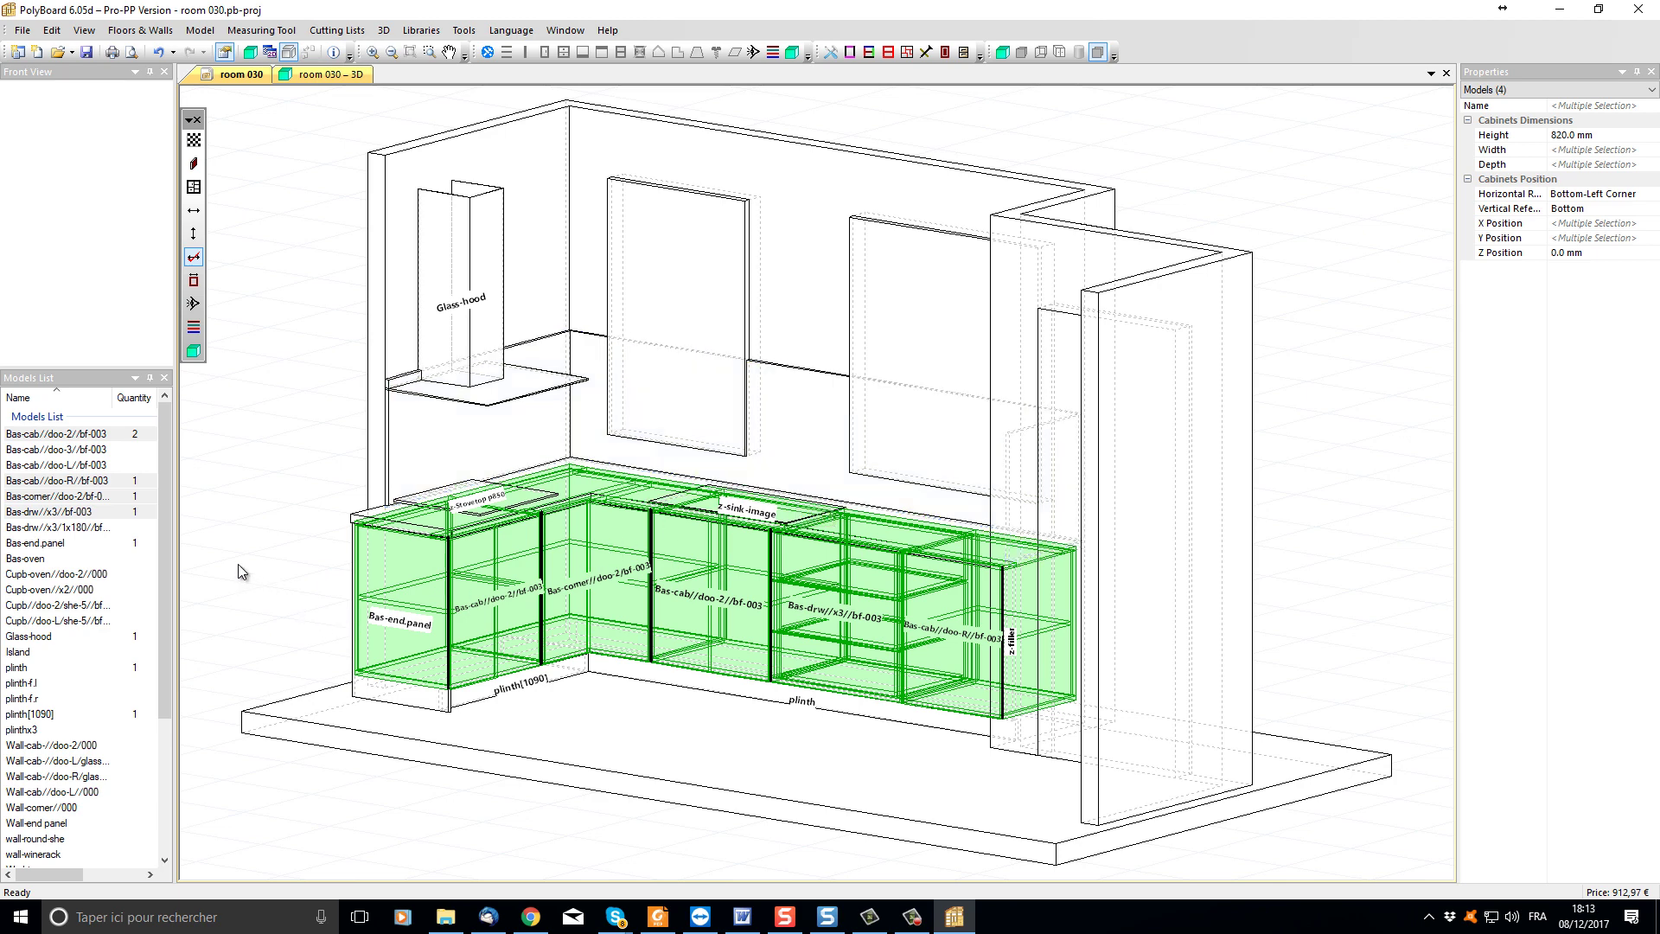
double_click(847, 586)
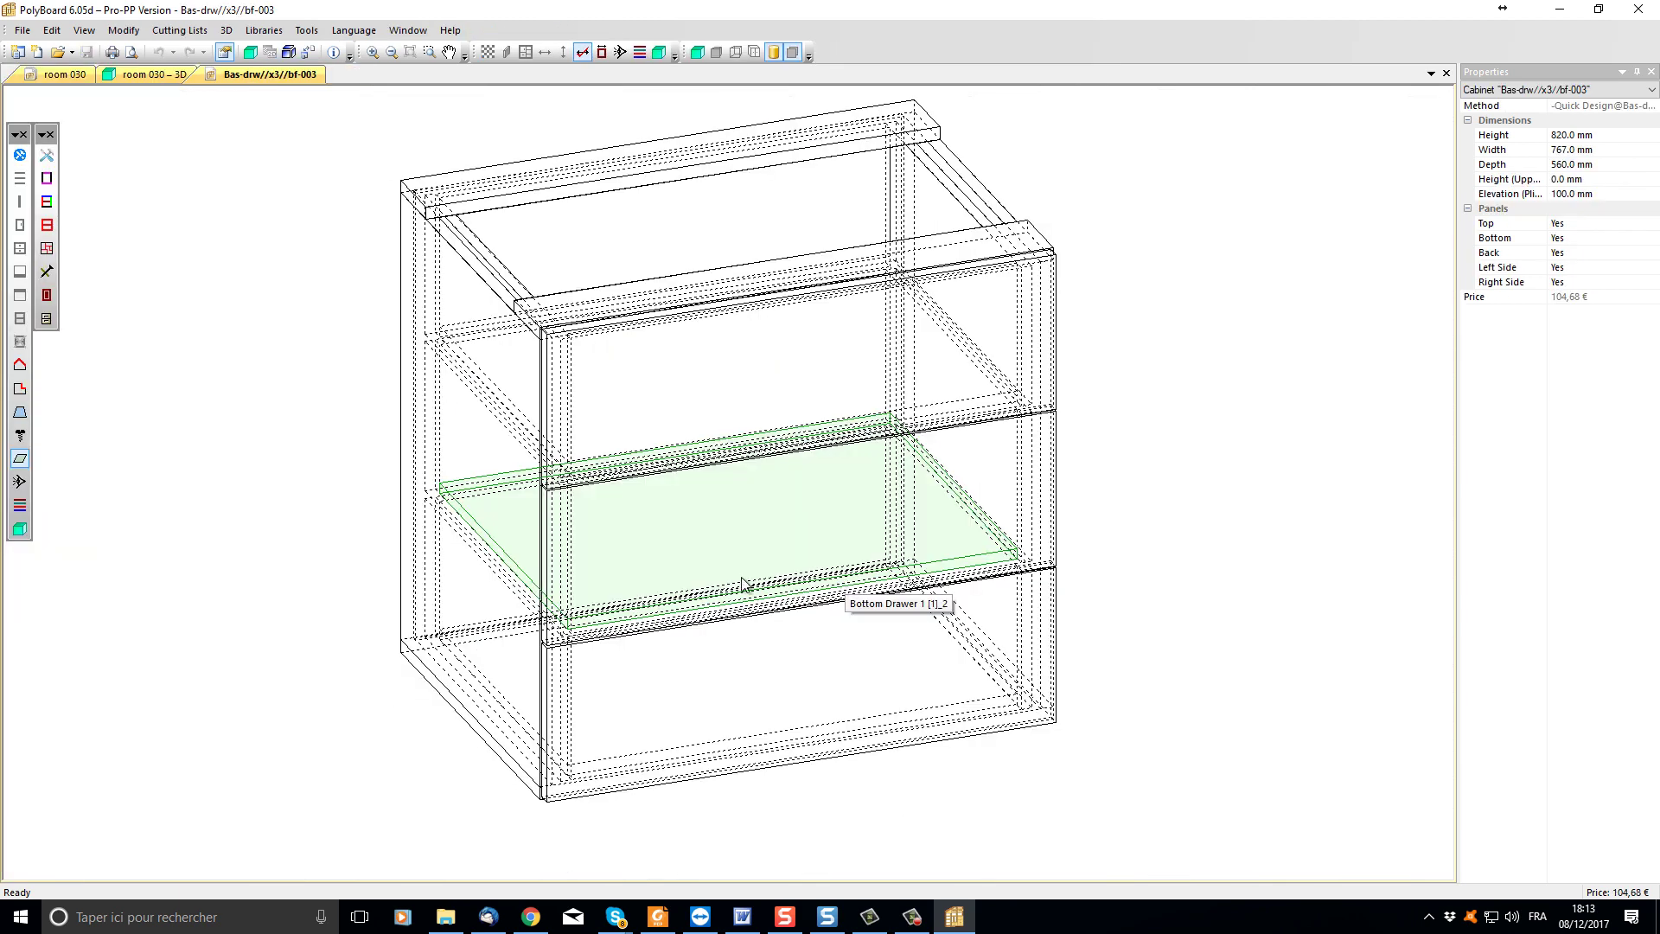
left_click(20, 529)
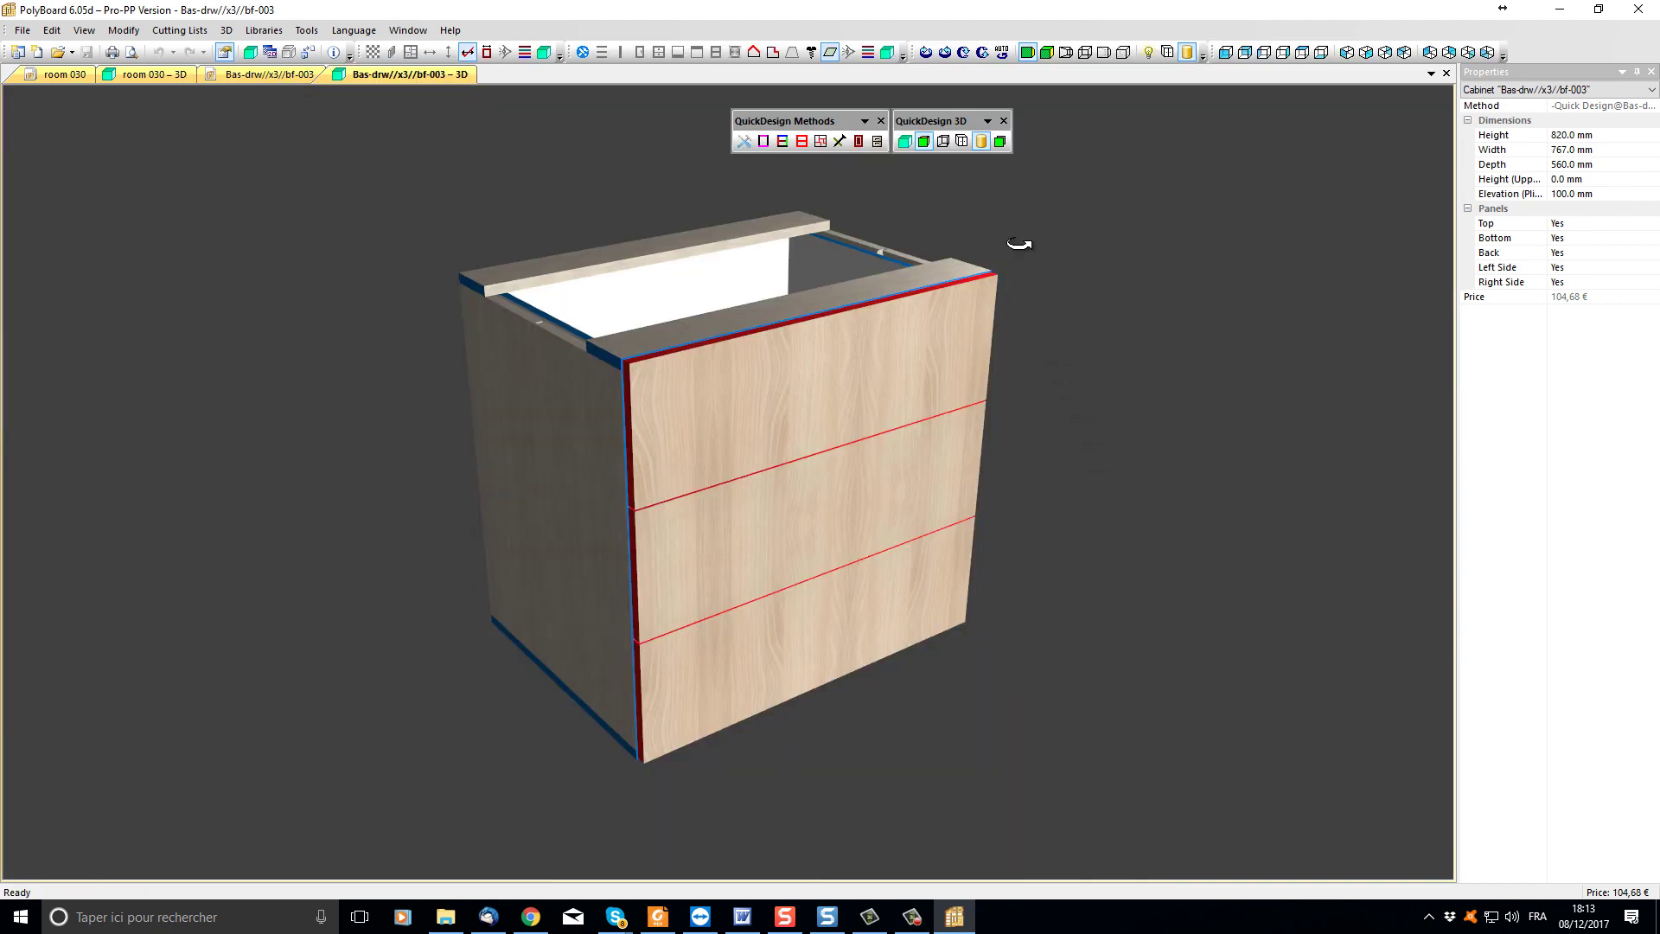
left_click(943, 141)
scroll(602, 385, "up", 4)
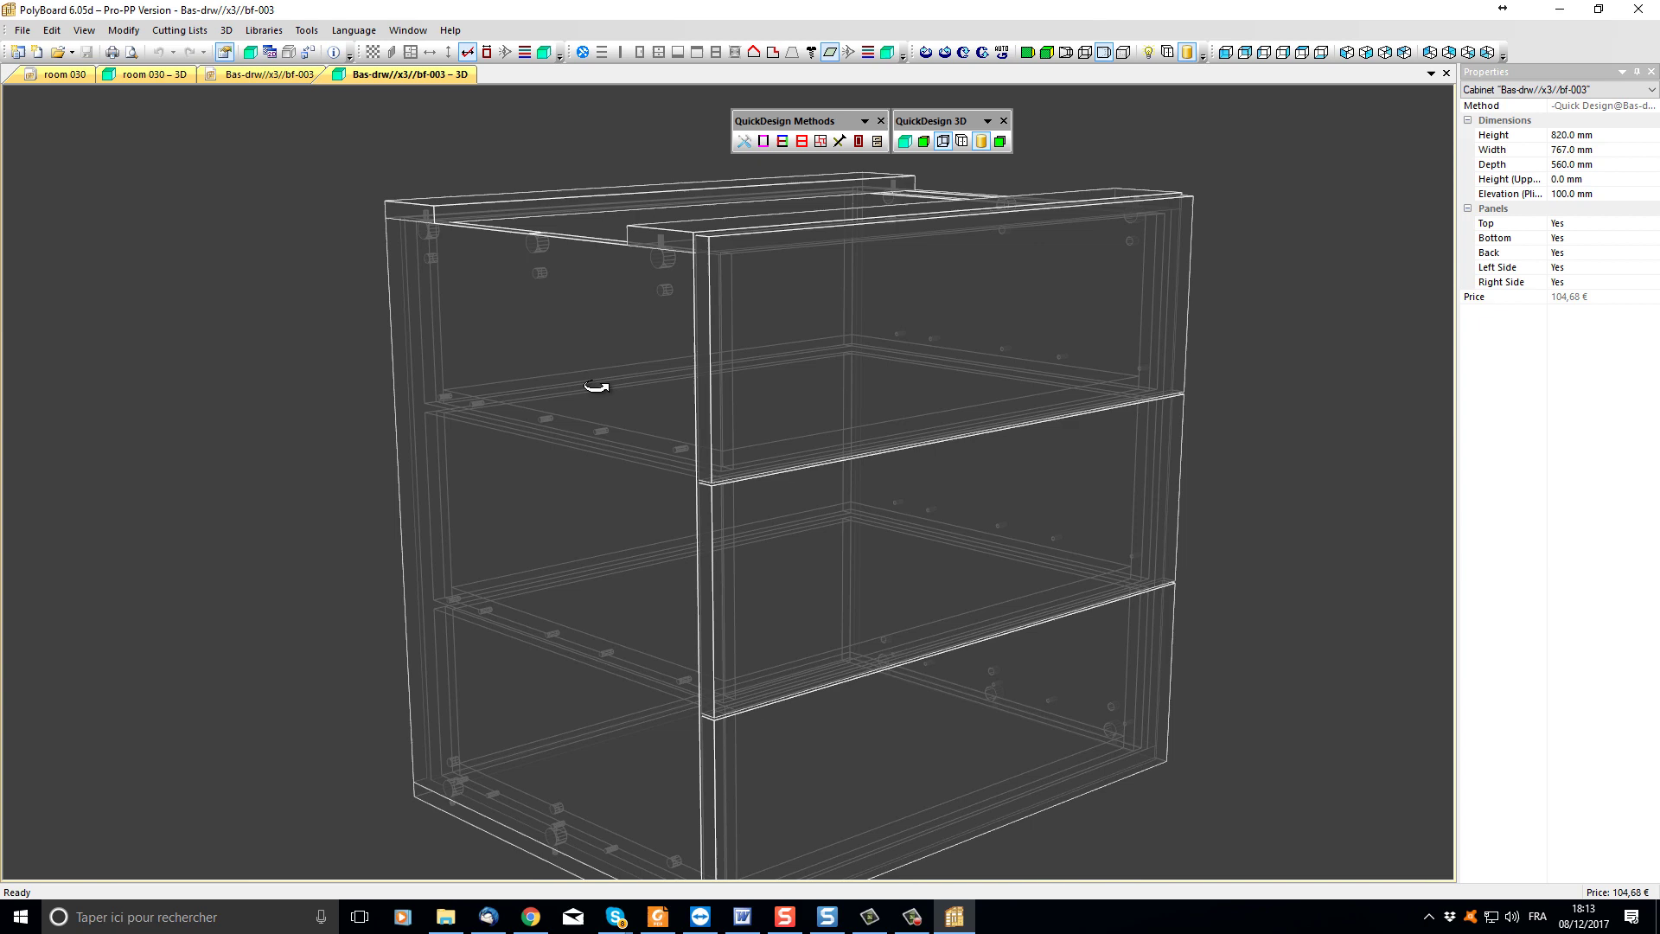
scroll(588, 389, "down", 4)
scroll(582, 386, "up", 2)
left_click_drag(690, 381, 748, 303)
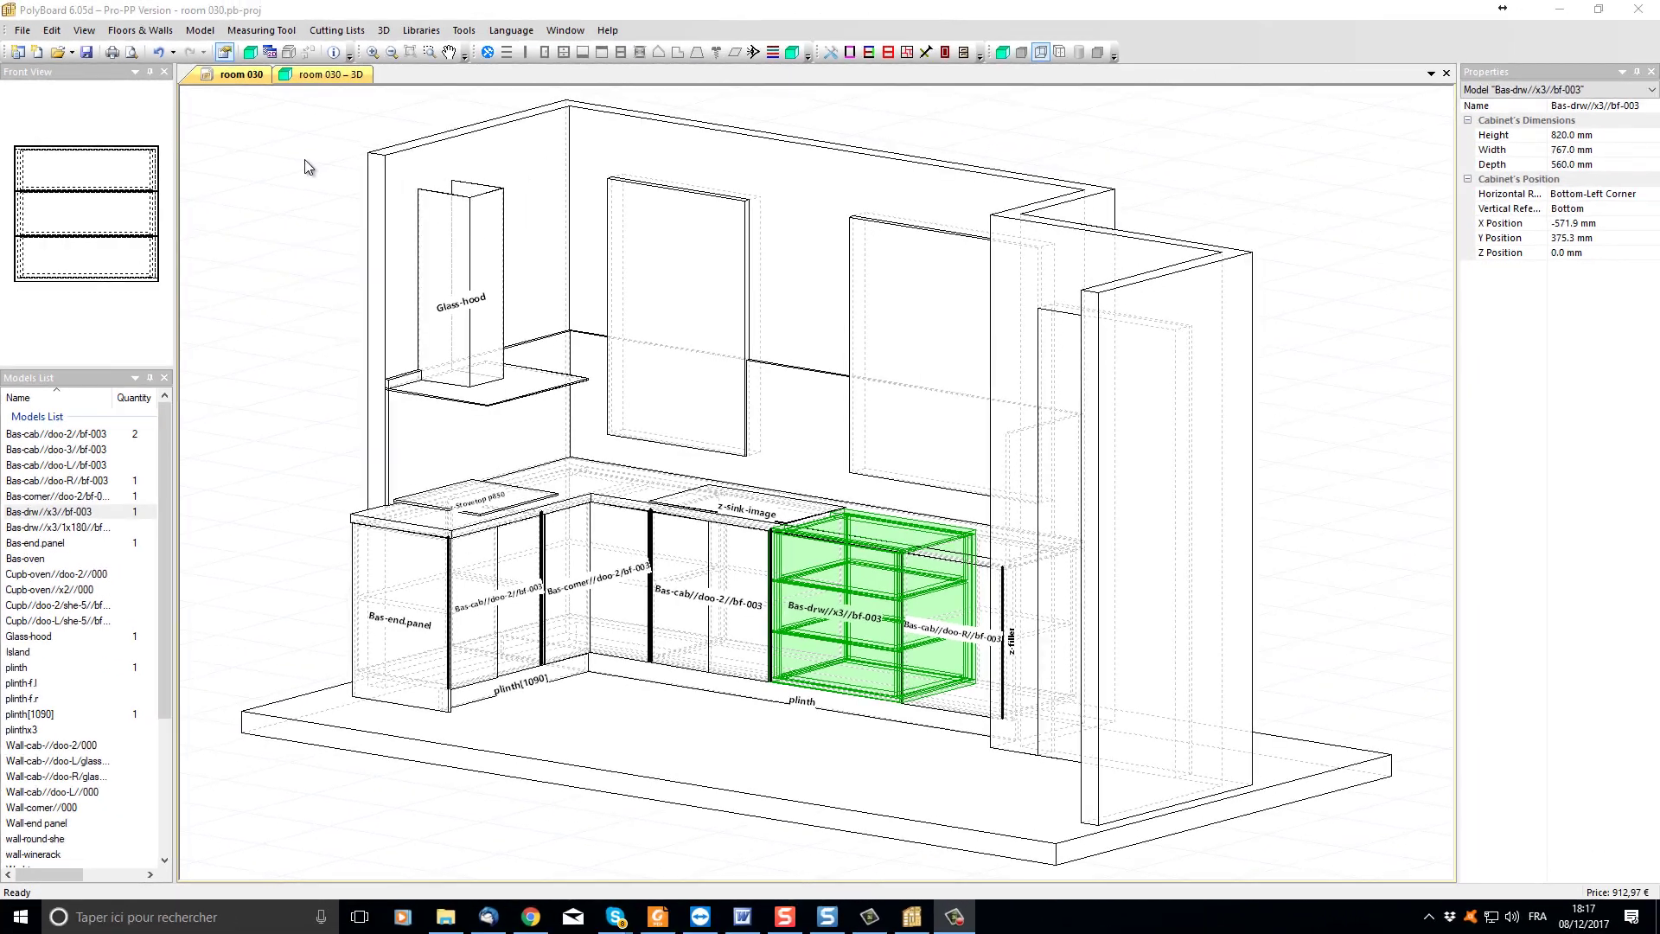
left_click(548, 140)
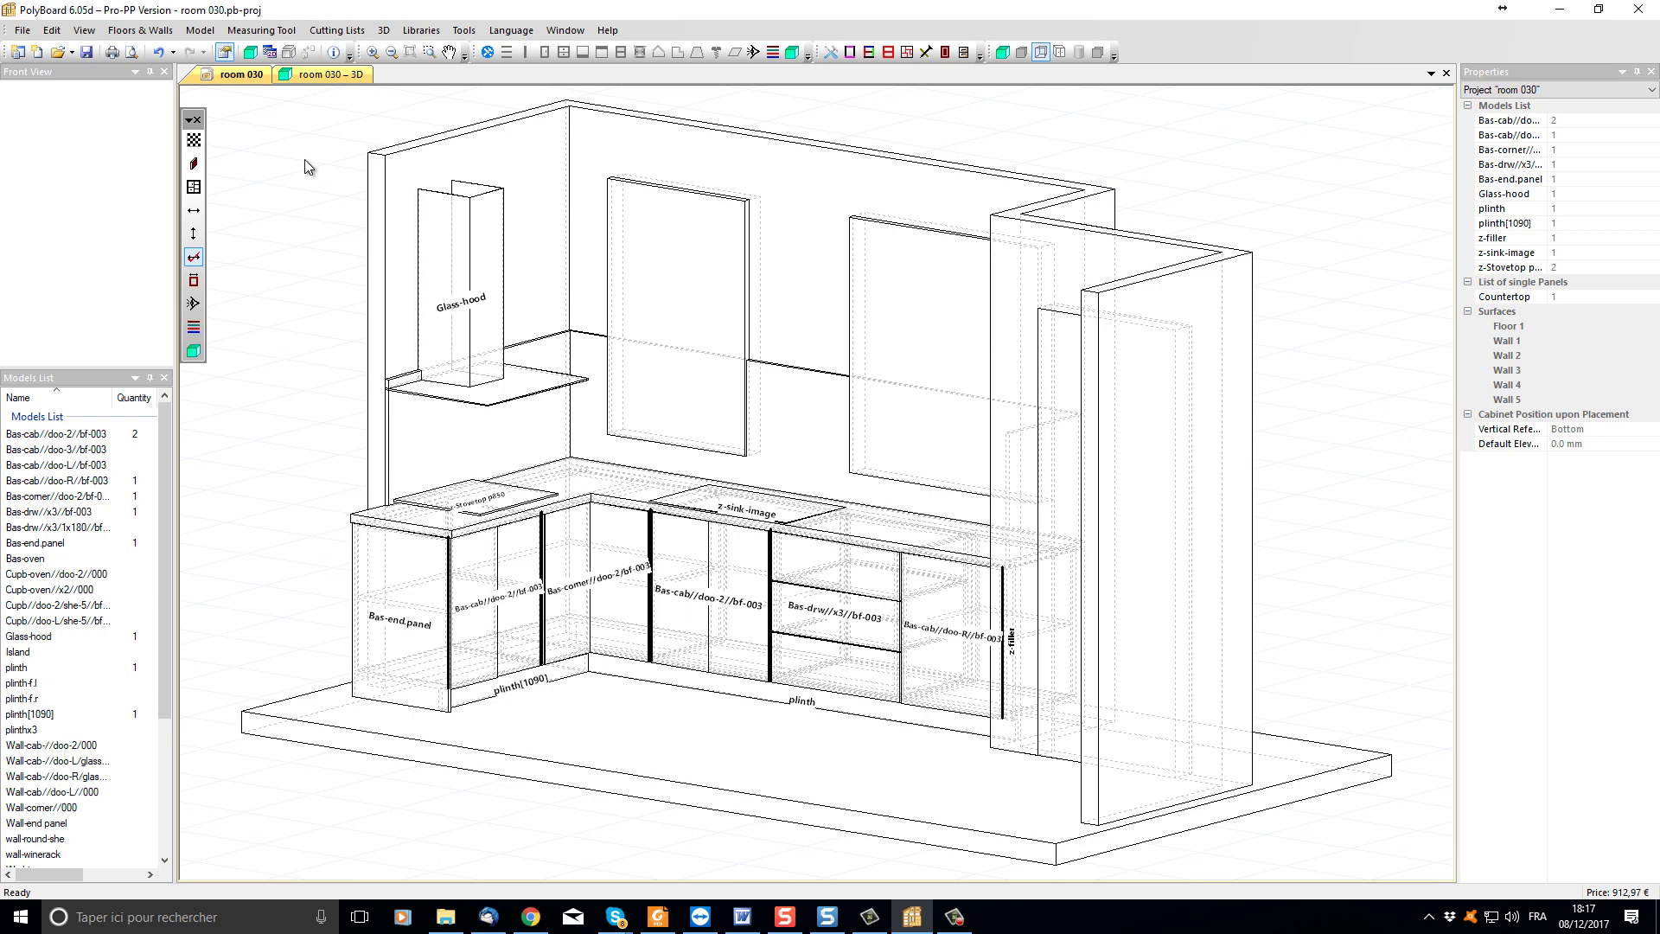
Open the print preview and page past the front and right views to the Recapitulatory summary
left_click(133, 54)
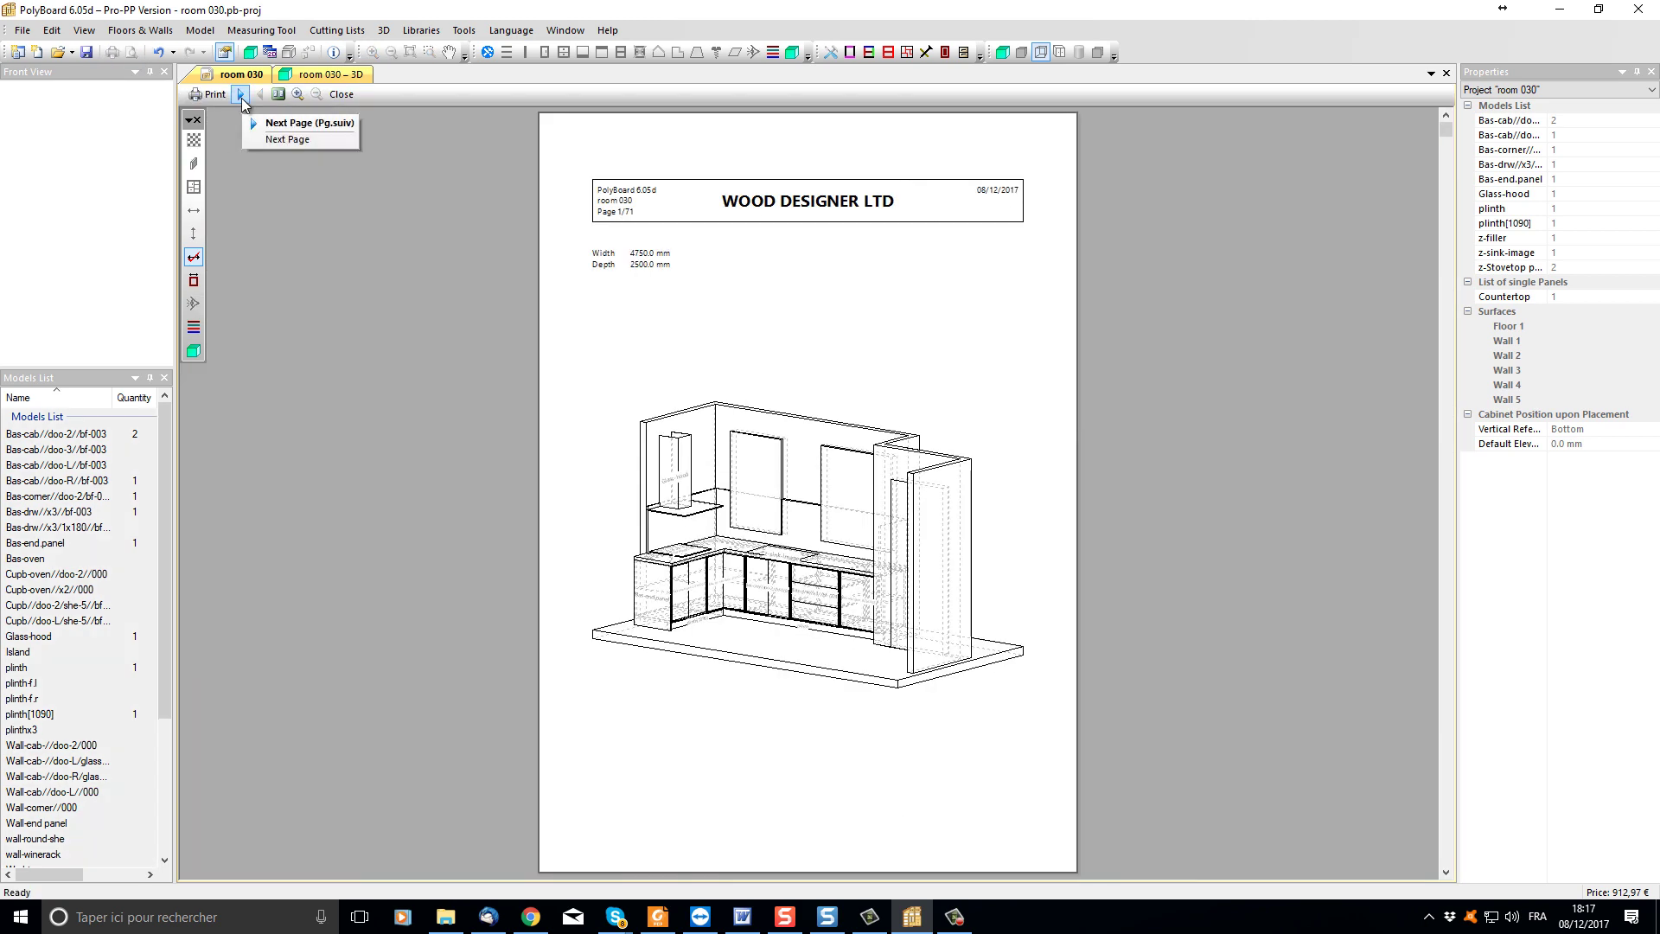
left_click(241, 96)
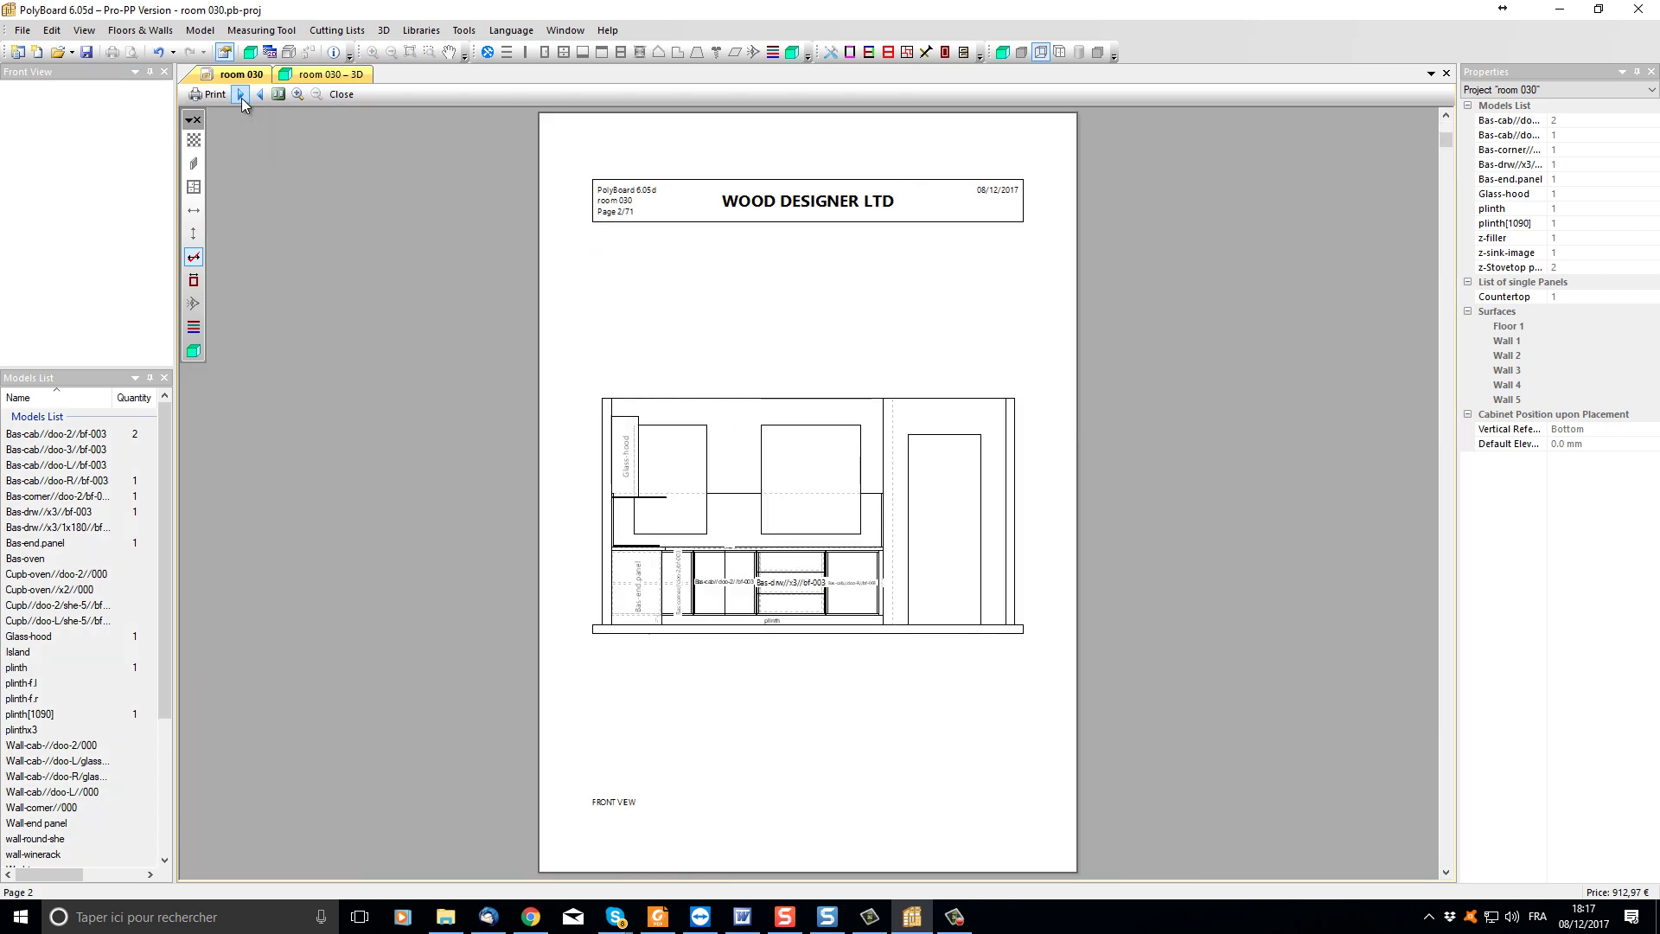
left_click(242, 95)
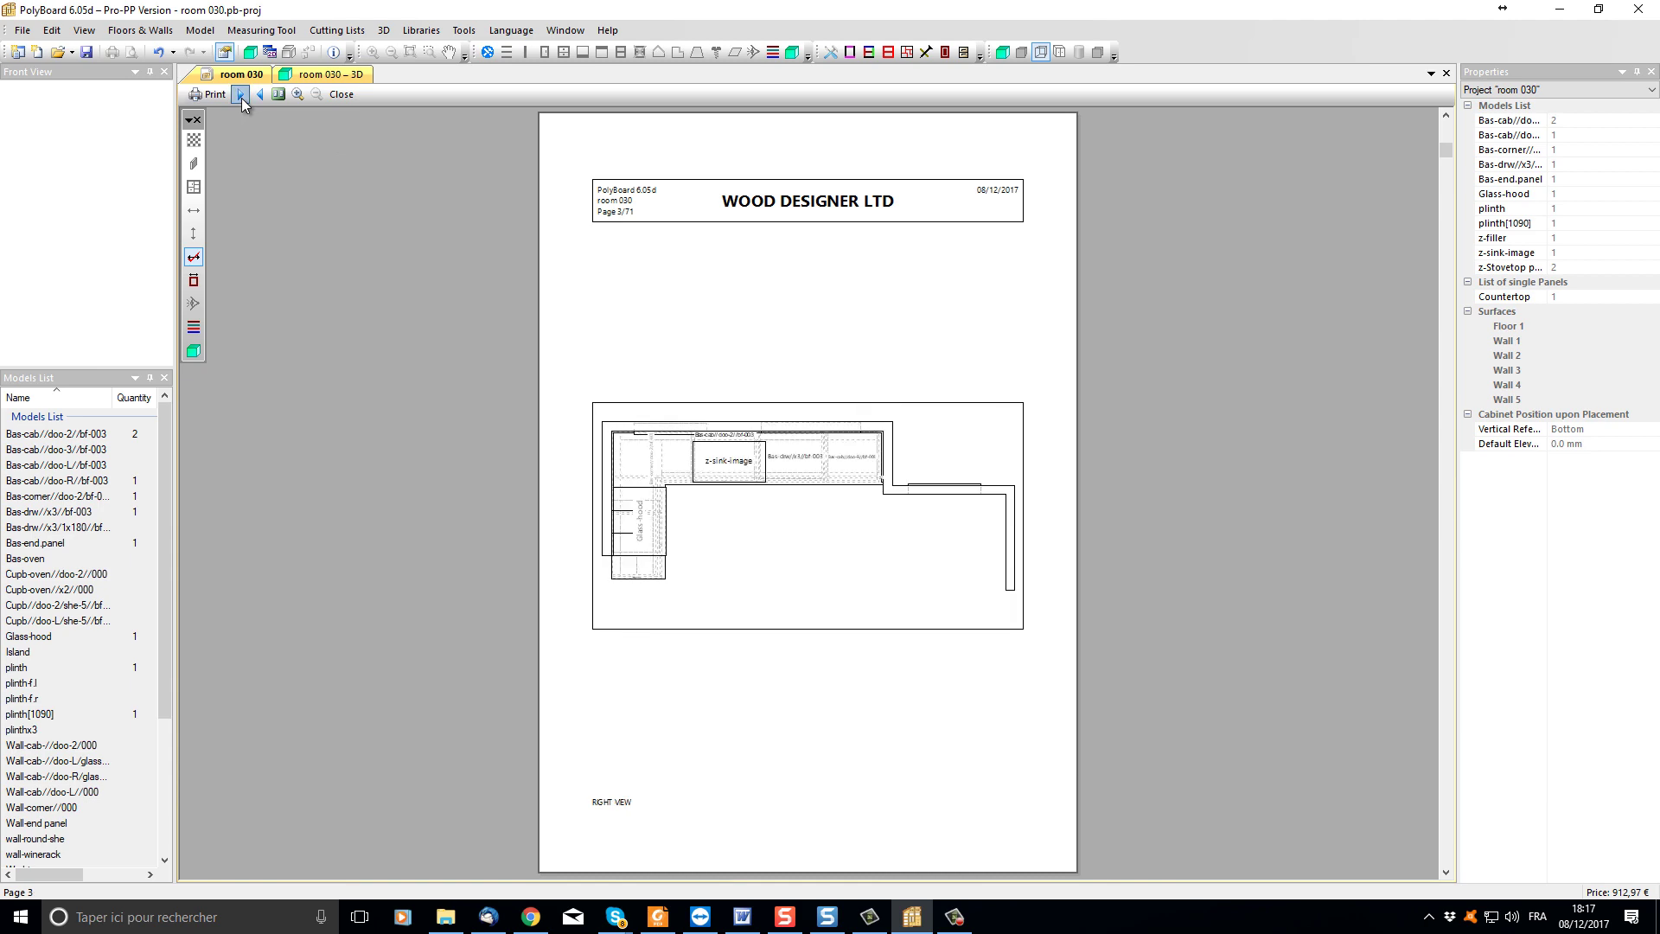
left_click(241, 95)
left_click(241, 96)
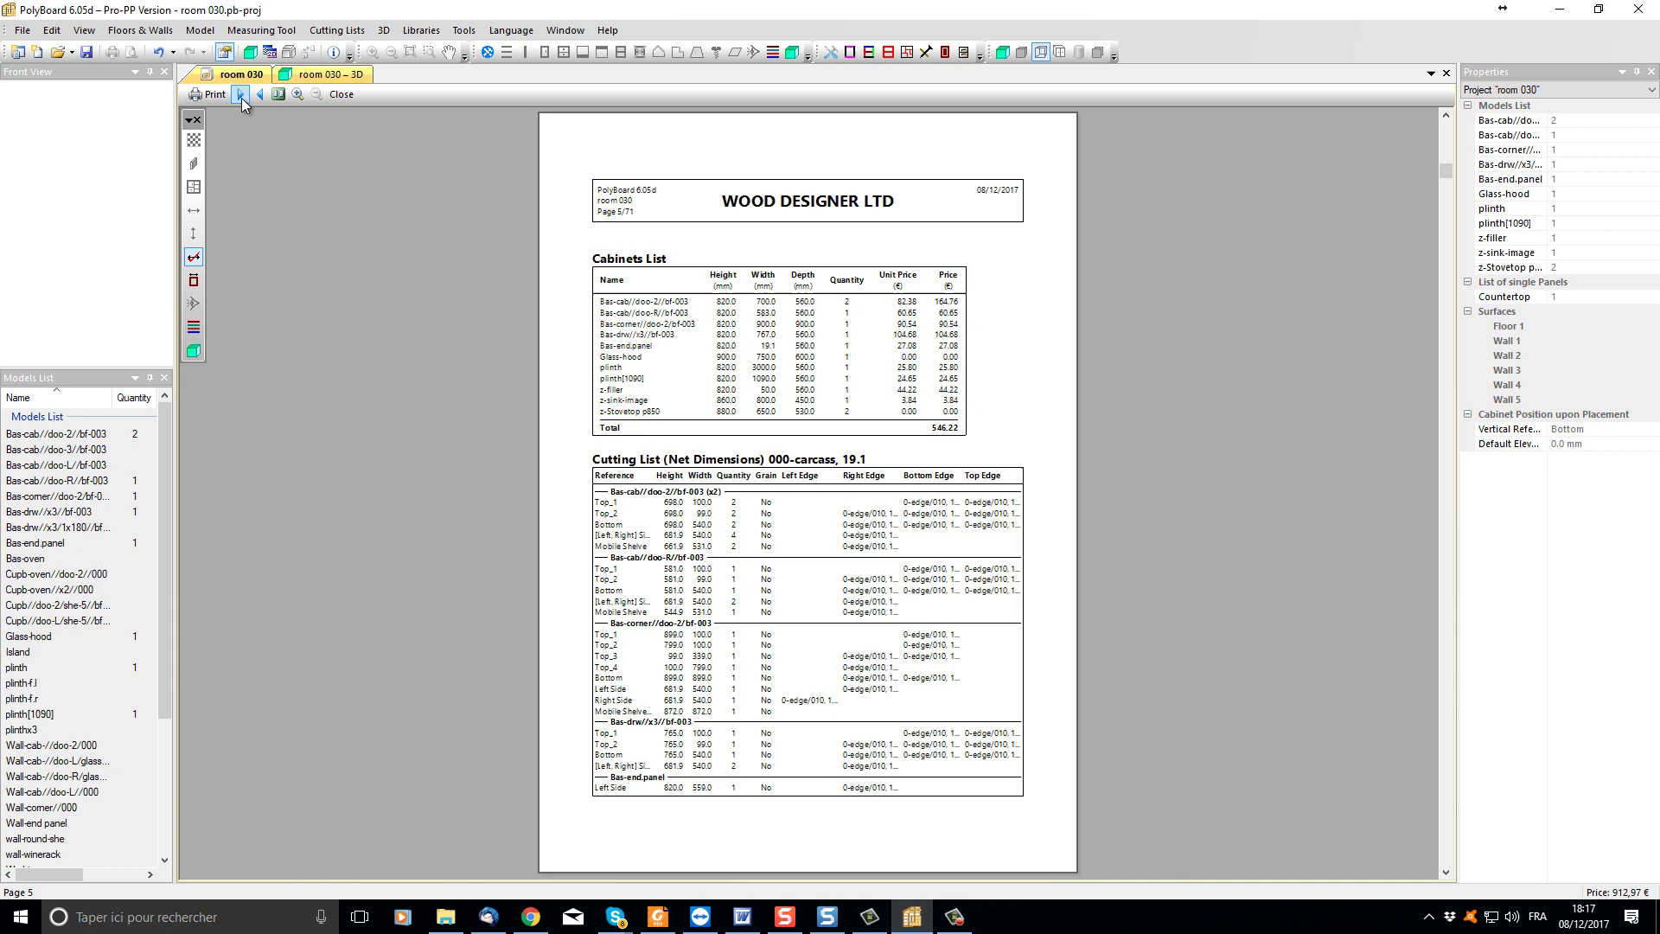
left_click(242, 95)
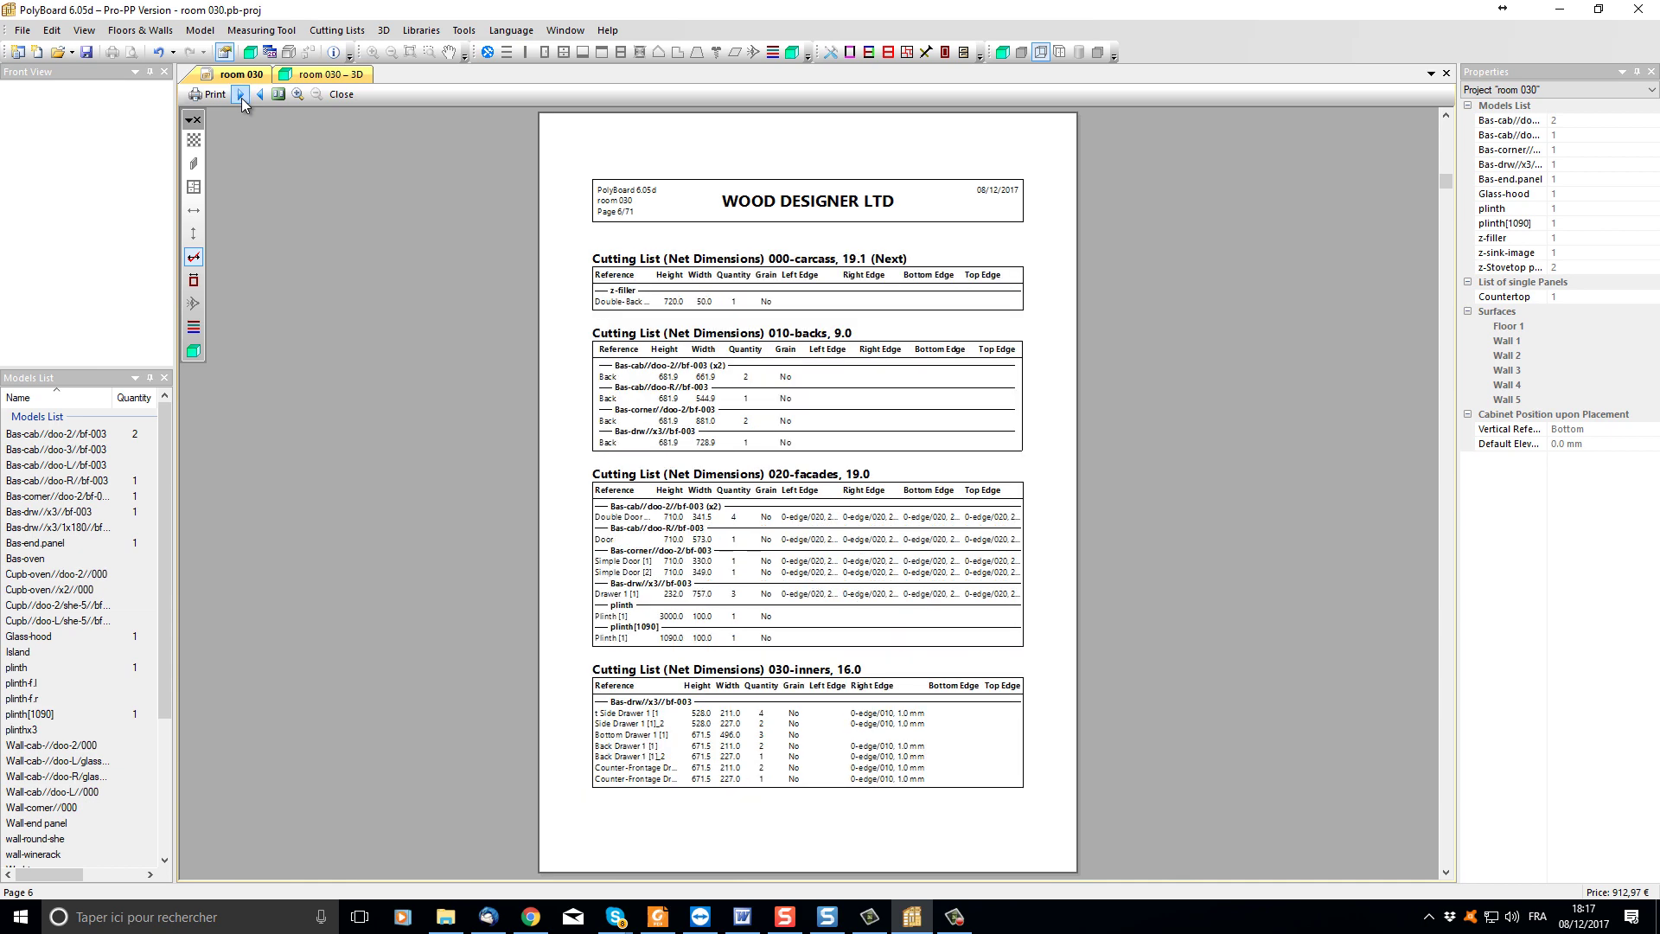
left_click(242, 95)
left_click(241, 95)
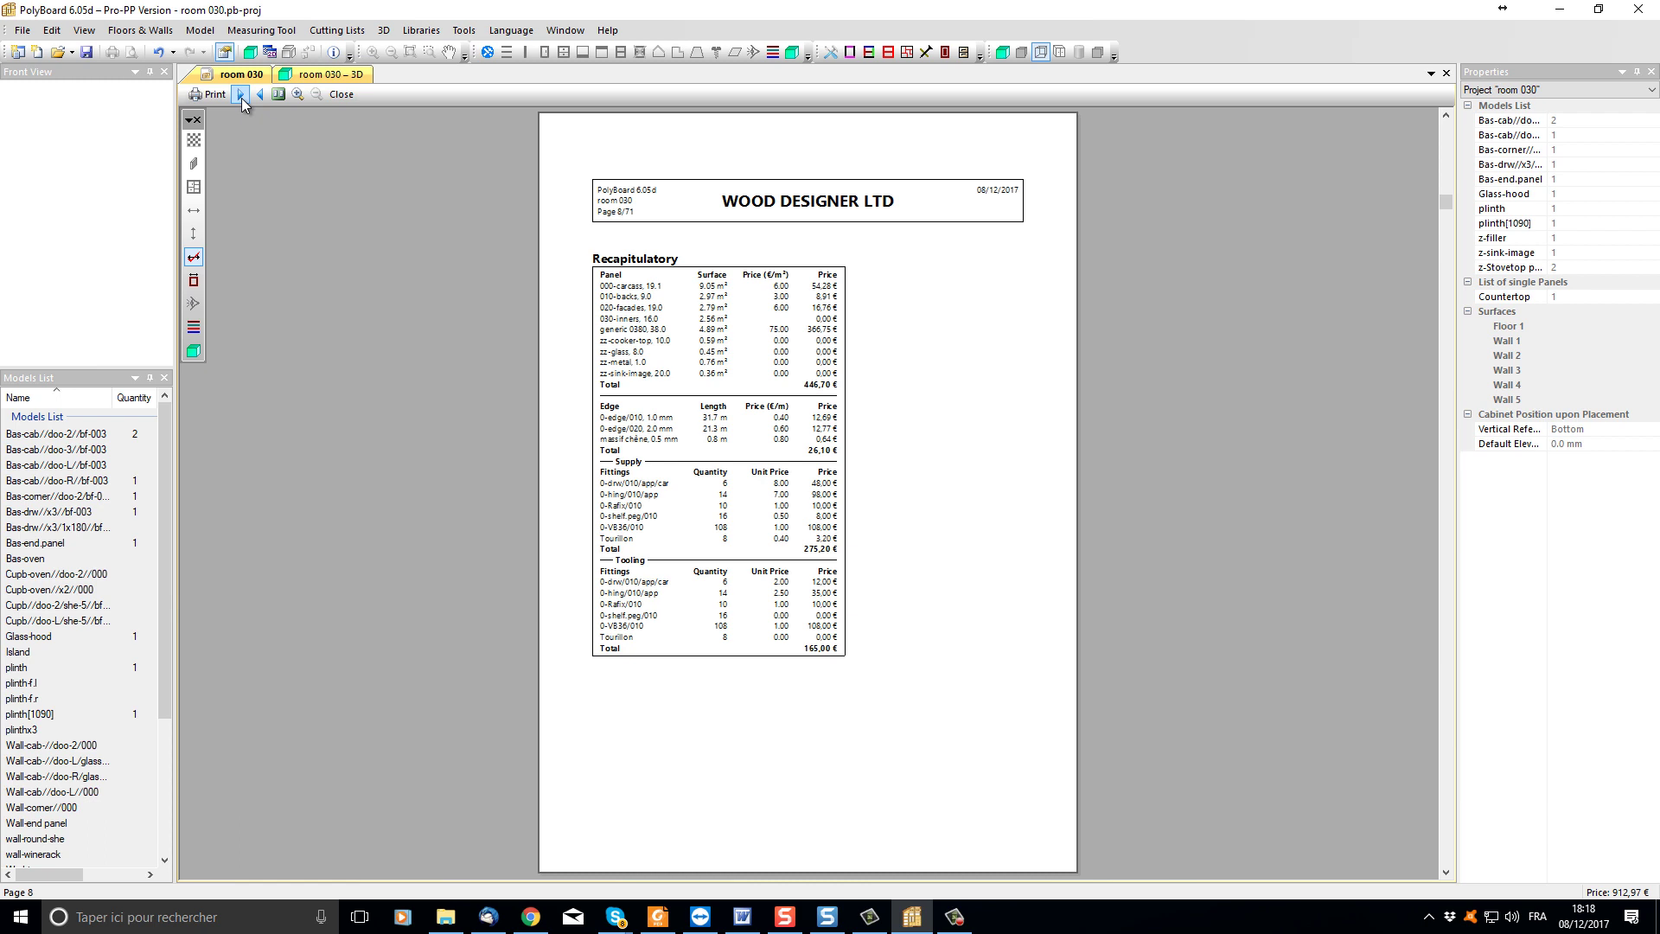
Page through the Bas-cab//doo-2//bf-003 cabinet and panel drilling drawings to page 35 of 71
left_click(241, 95)
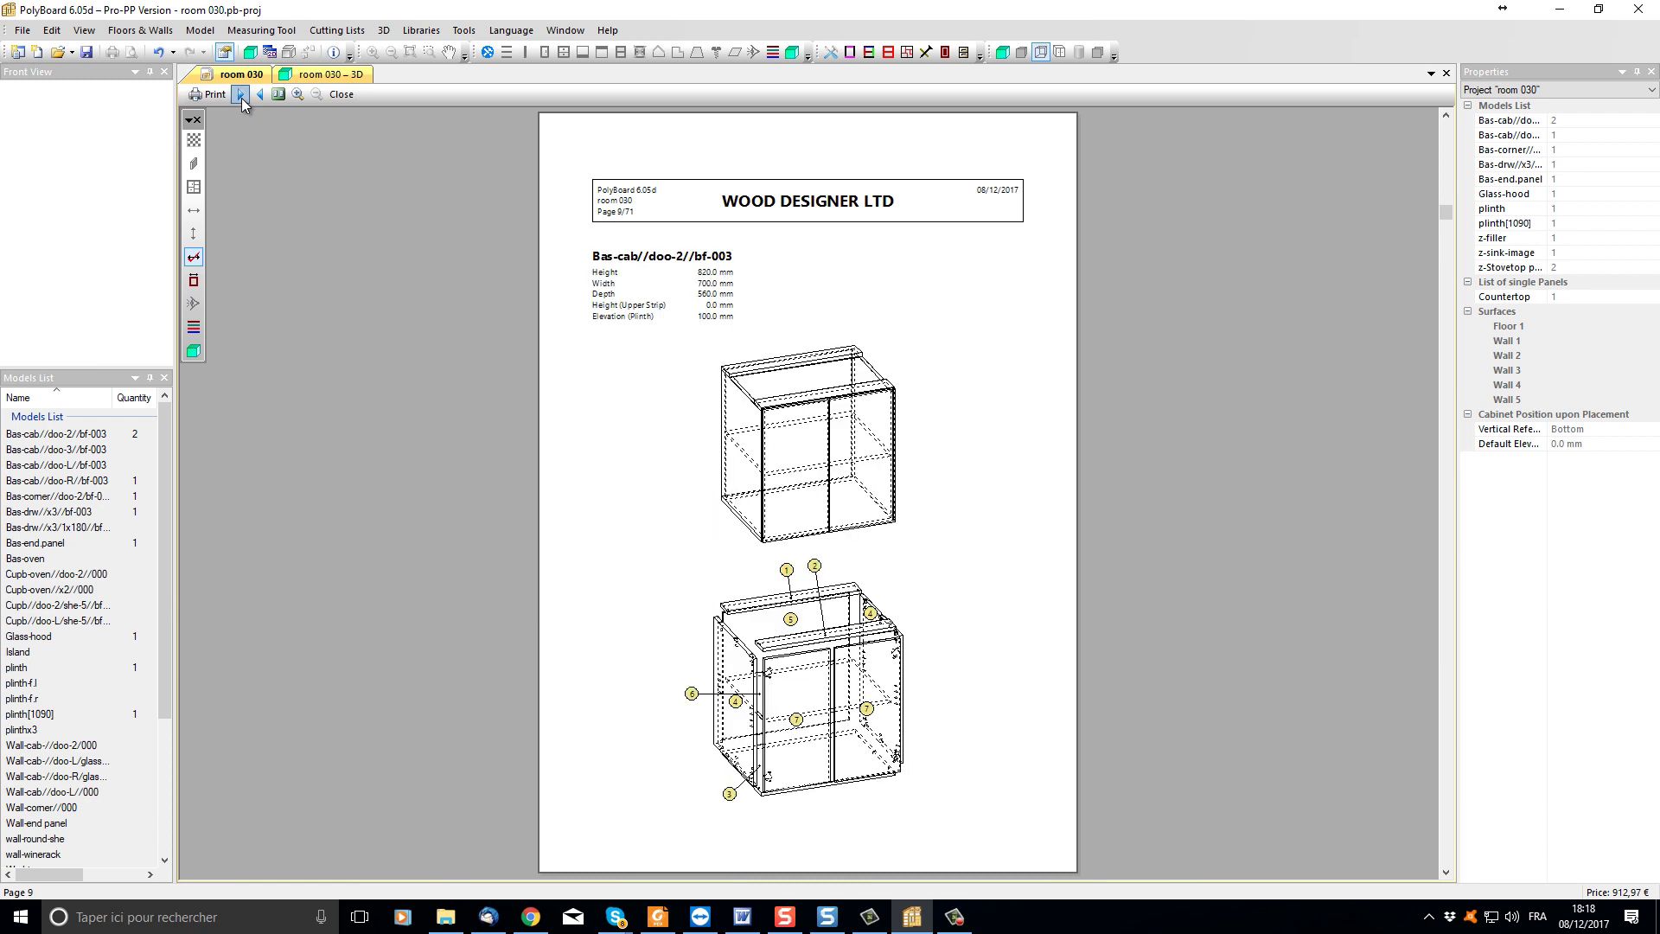
left_click(242, 95)
left_click(241, 95)
left_click(242, 96)
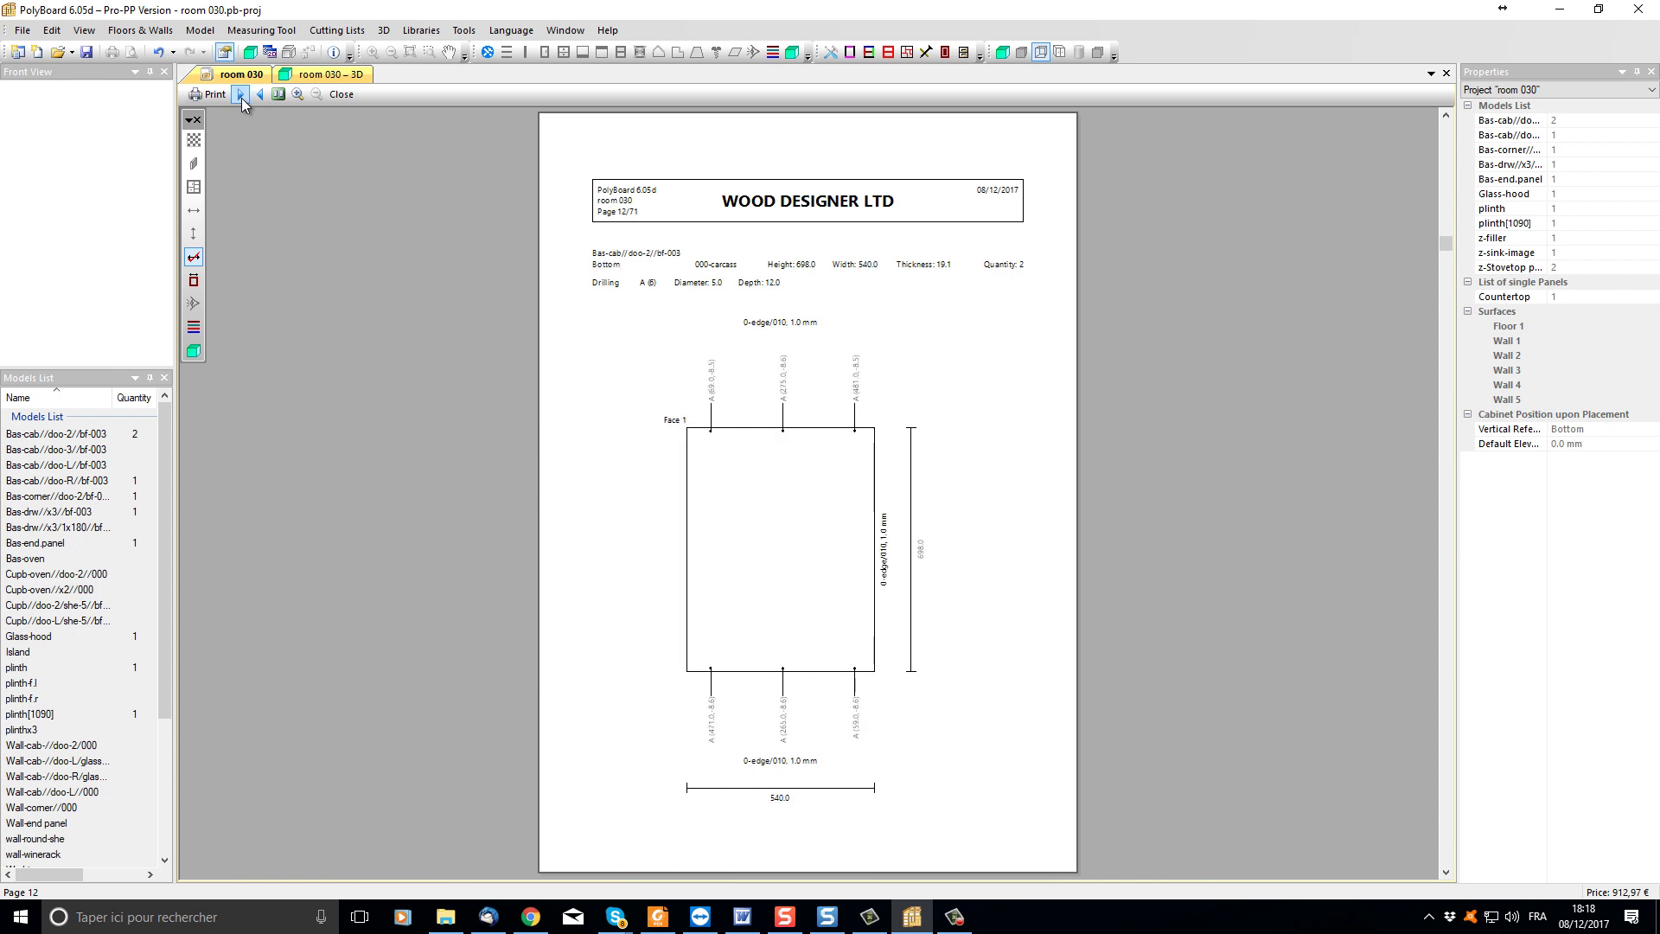
left_click(241, 95)
left_click(241, 95)
left_click(241, 95)
left_click(241, 95)
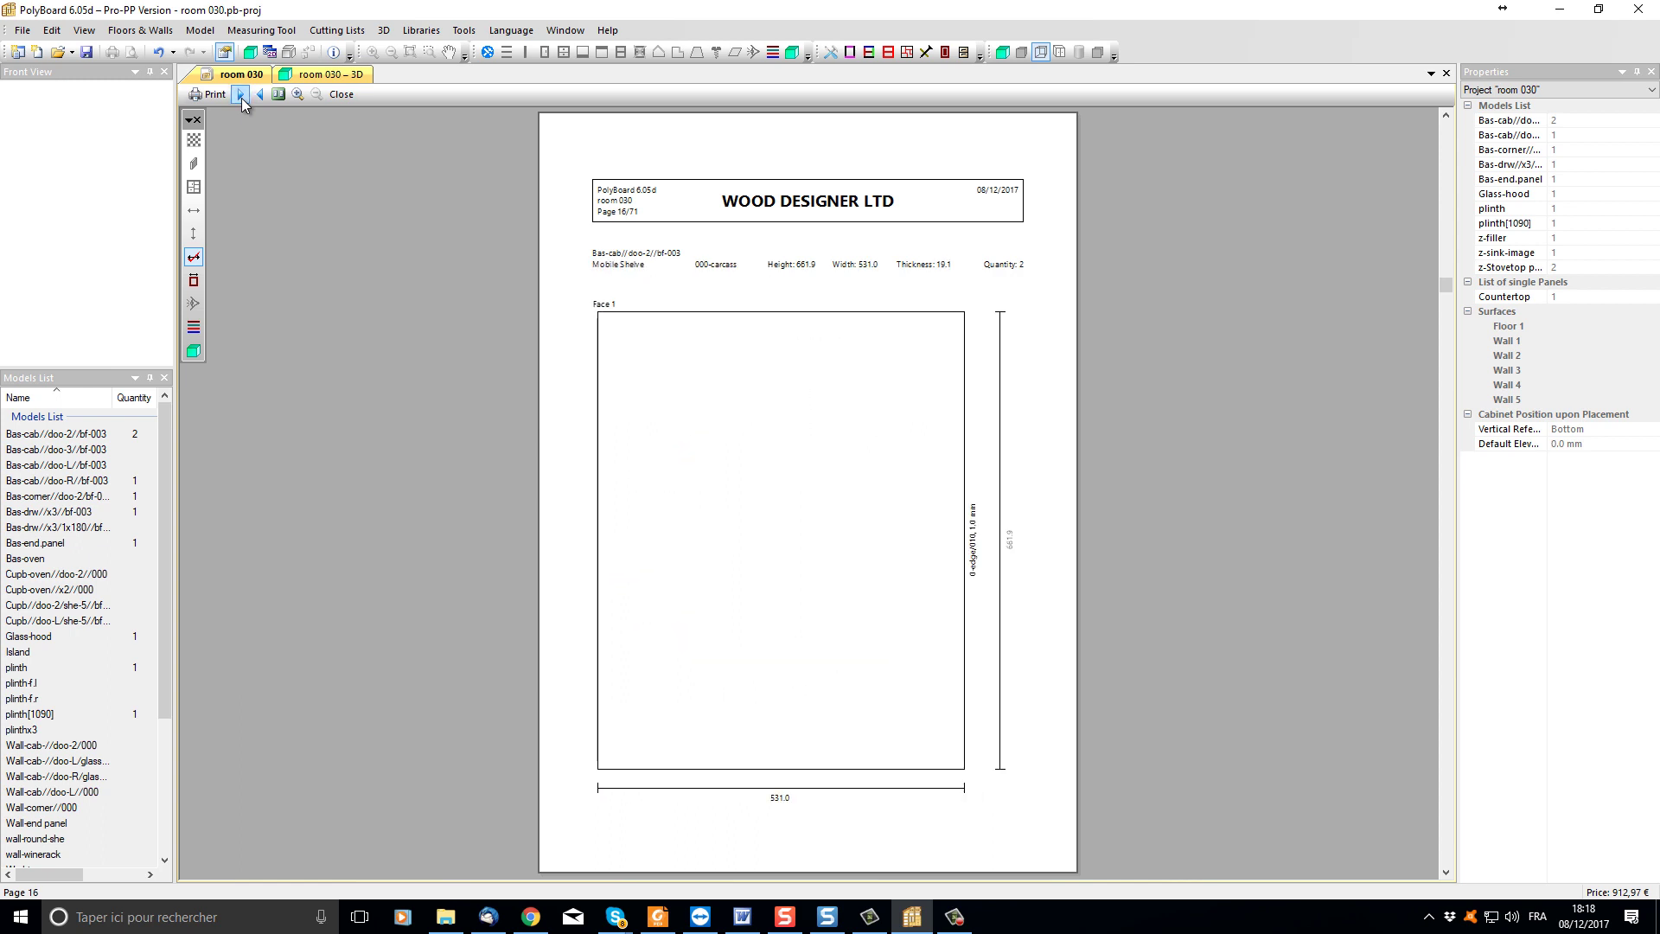
left_click(241, 95)
left_click(241, 95)
left_click(241, 95)
left_click(241, 95)
left_click(241, 95)
left_click(241, 95)
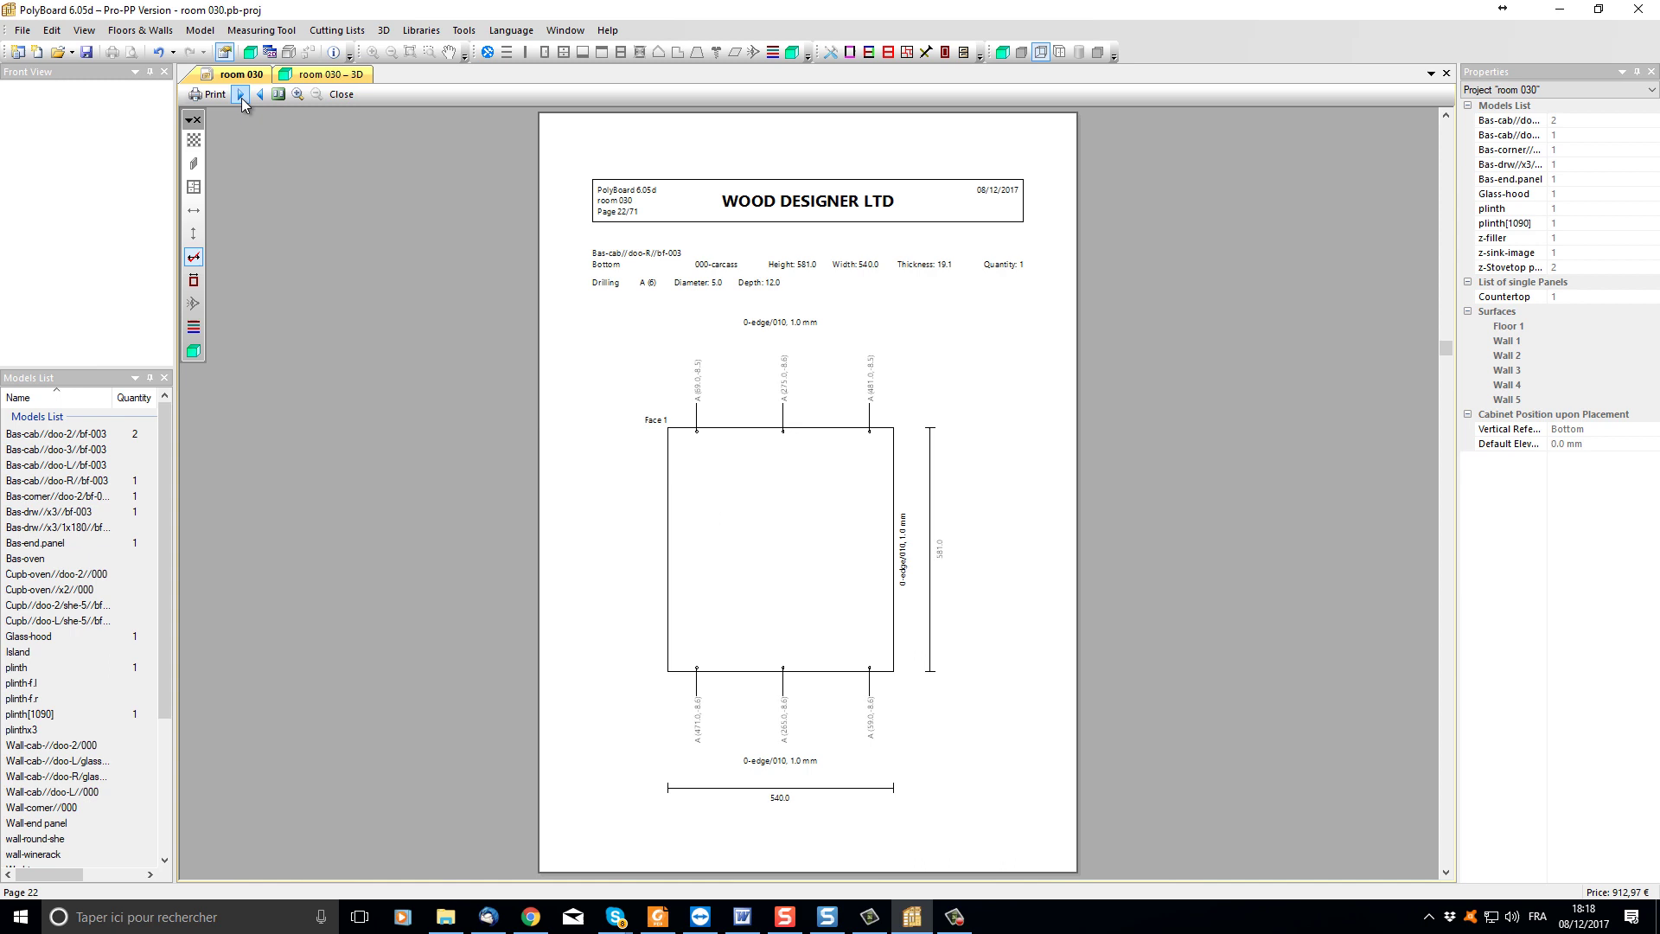
left_click(241, 95)
left_click(242, 95)
left_click(241, 95)
left_click(241, 95)
left_click(241, 95)
left_click(242, 95)
left_click(241, 95)
left_click(241, 95)
left_click(241, 95)
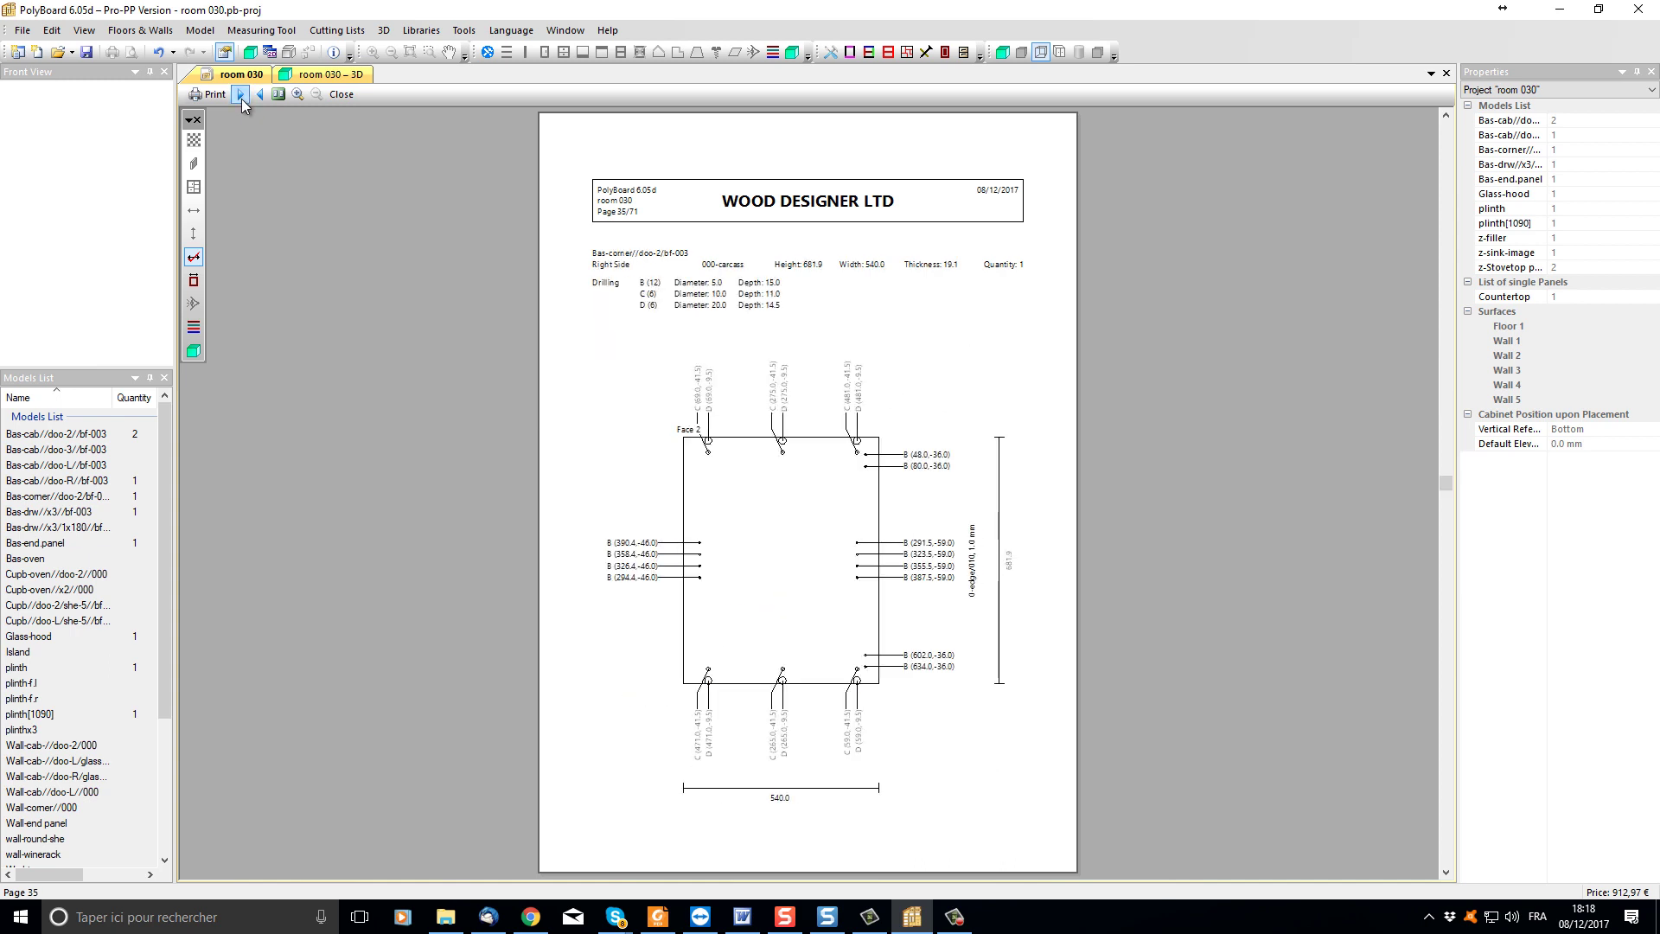
Show the File menu's Post-Processor Export list, including DXF-Alphacam and BiesseWorks CID
left_click(21, 30)
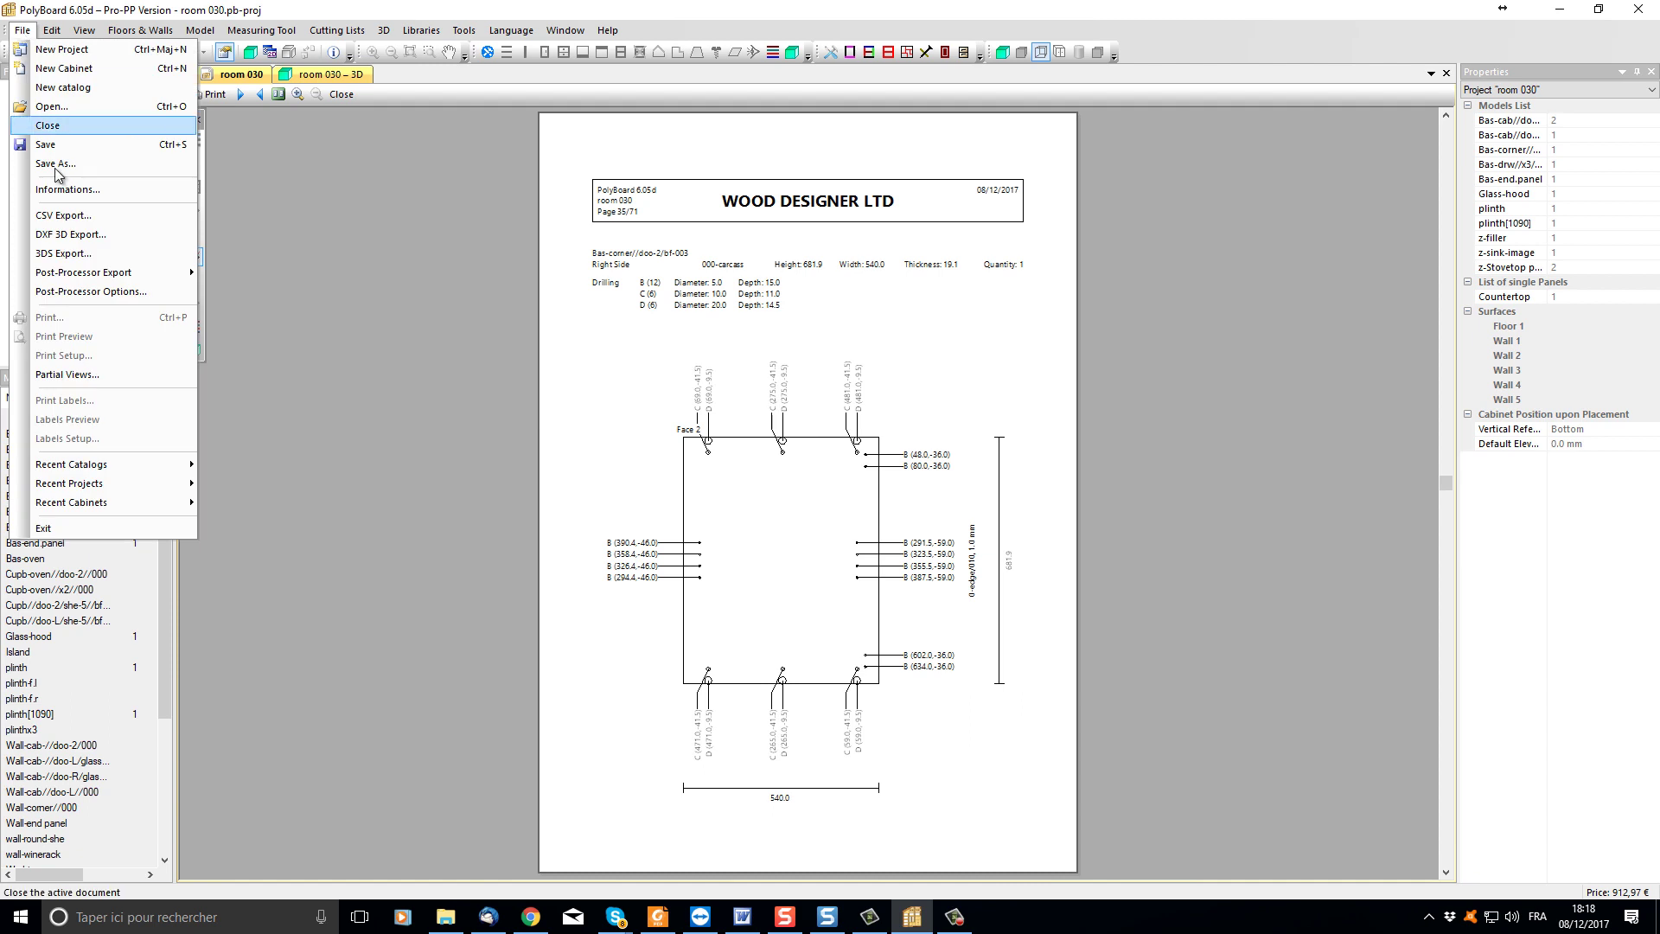
mouse_move(91, 278)
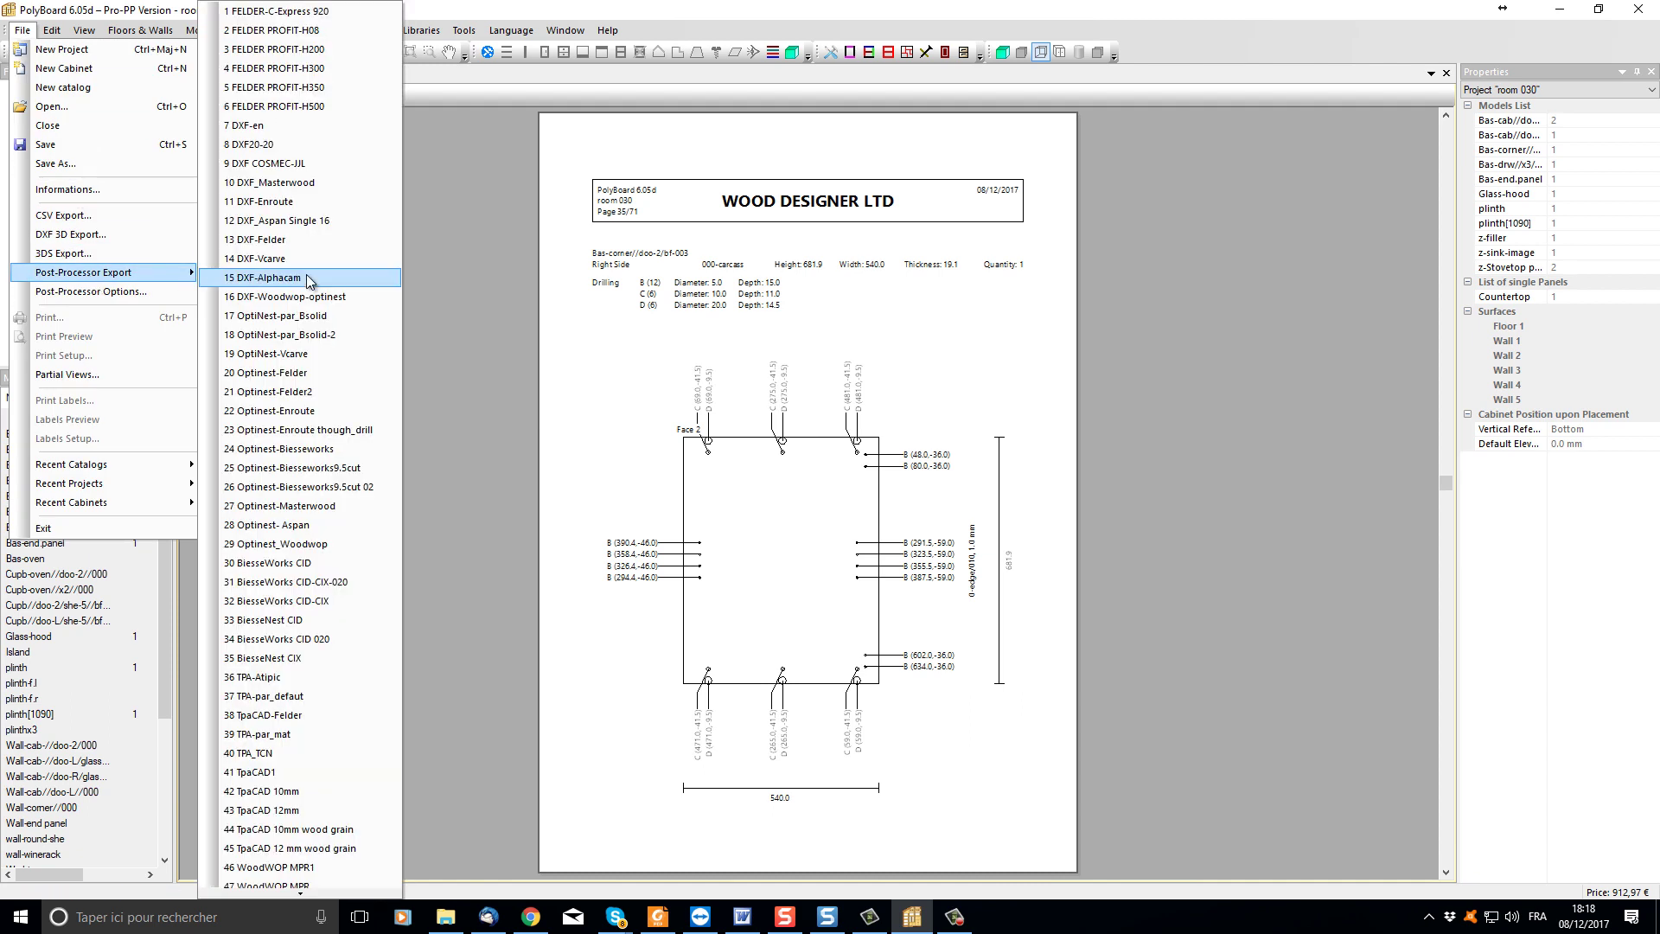